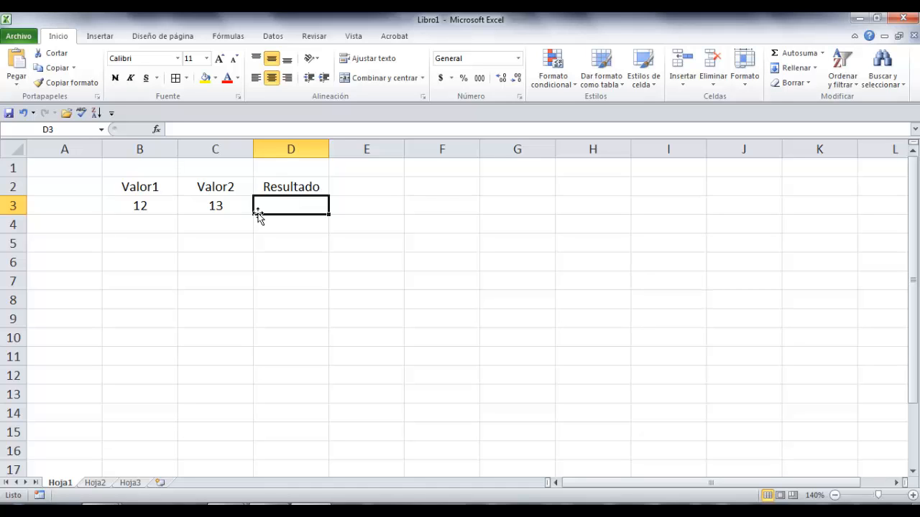
Enter the formula =12+13 in Resultado cell D3 to add the two values as constants.
click(140, 207)
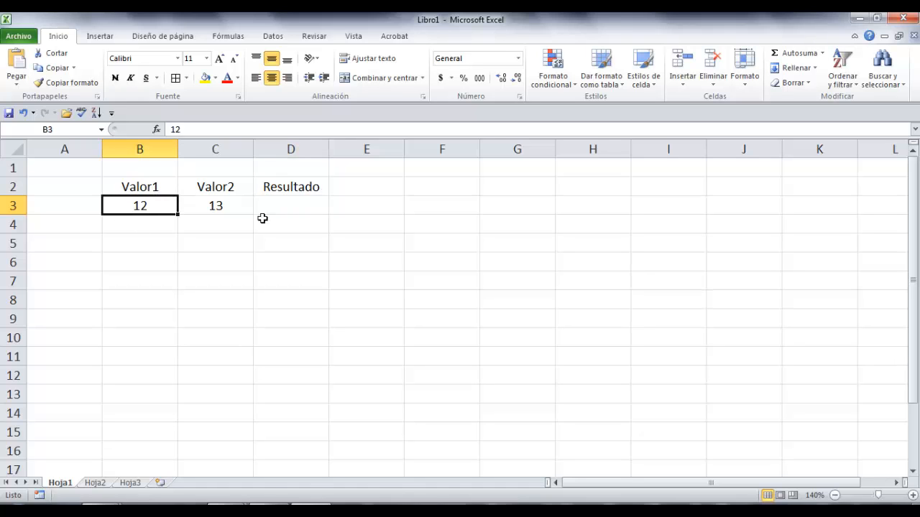
click(230, 205)
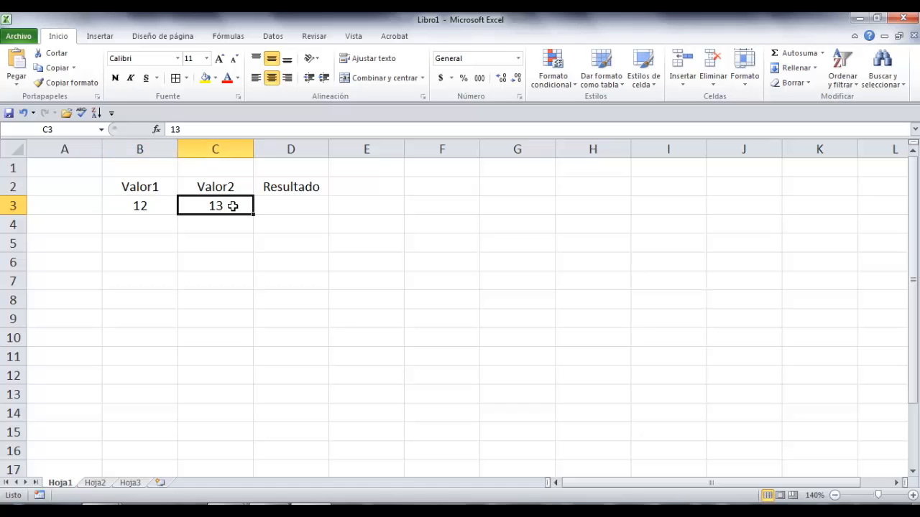
click(287, 206)
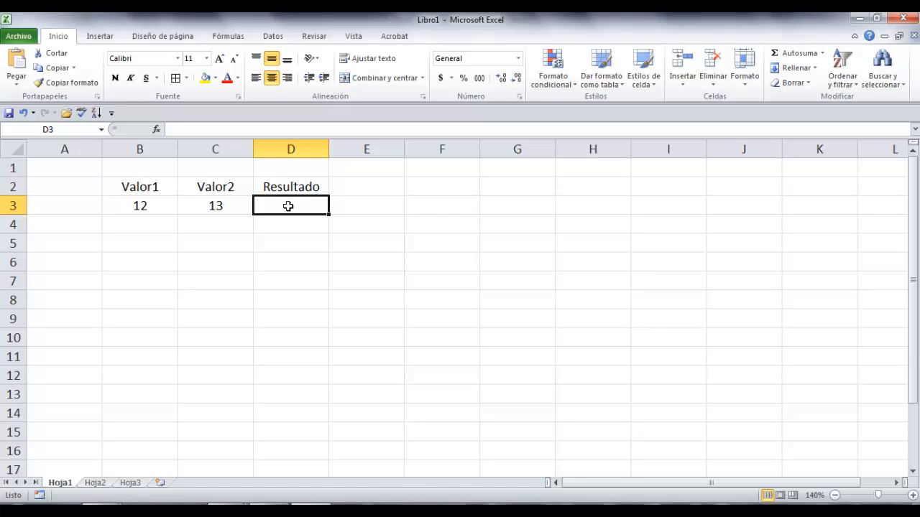
text(=)
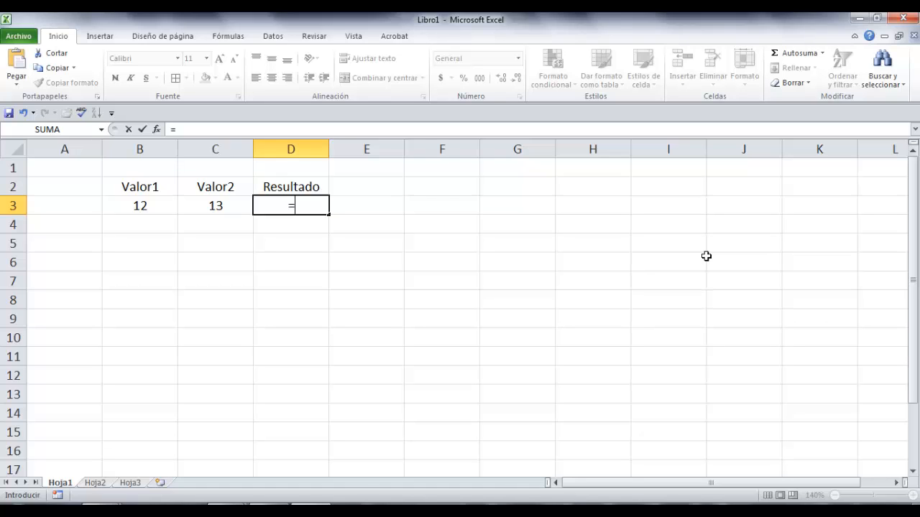
text(12+13)
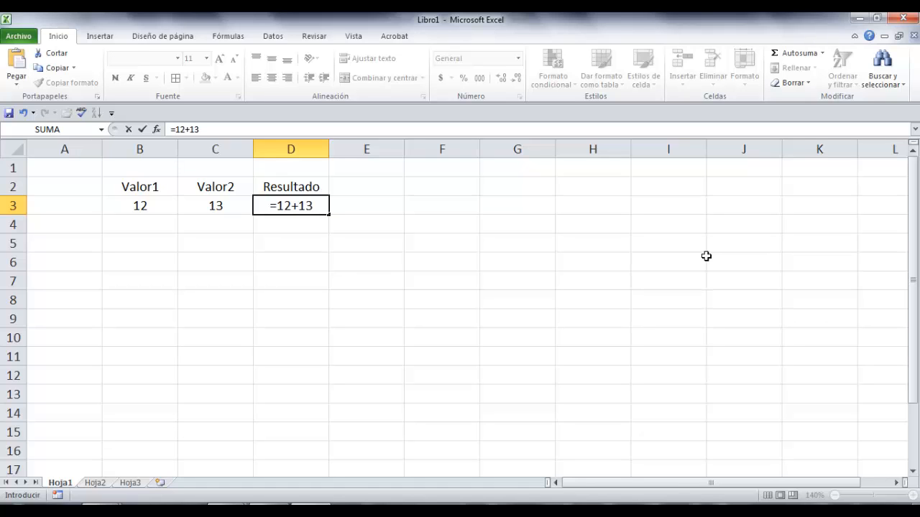
key(Return)
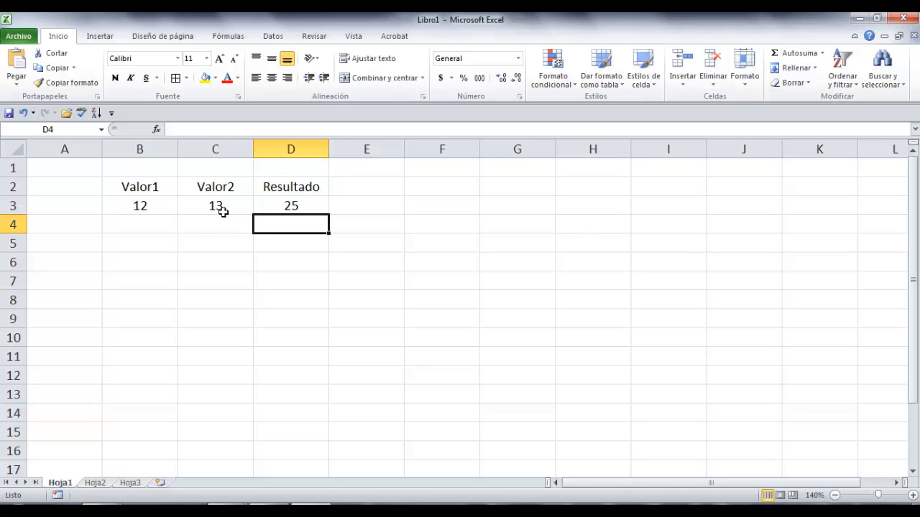
Replace the formula in D3 with =B3+C3 using cell references, and review the finished formula.
click(291, 204)
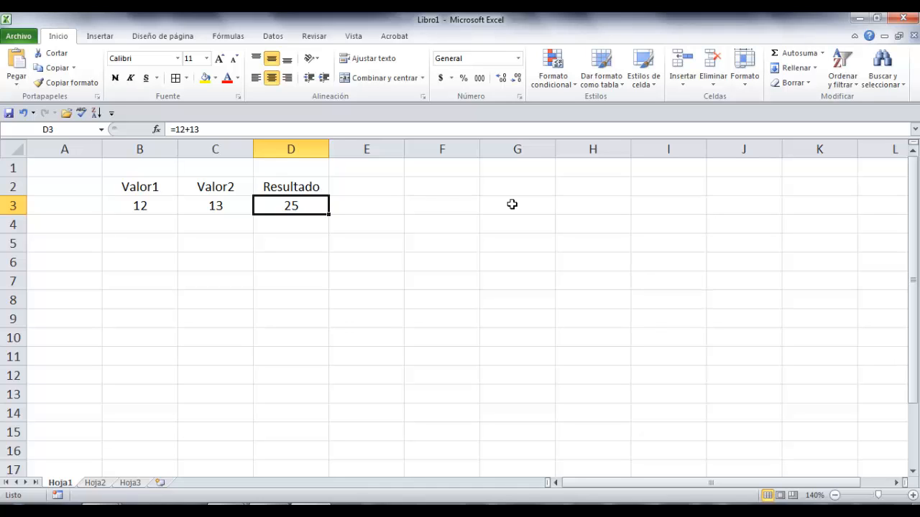
text(=)
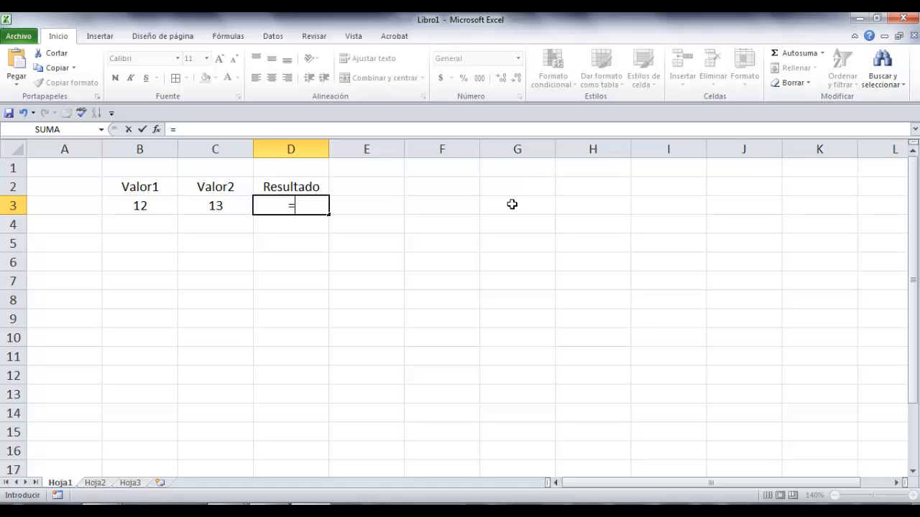
click(155, 206)
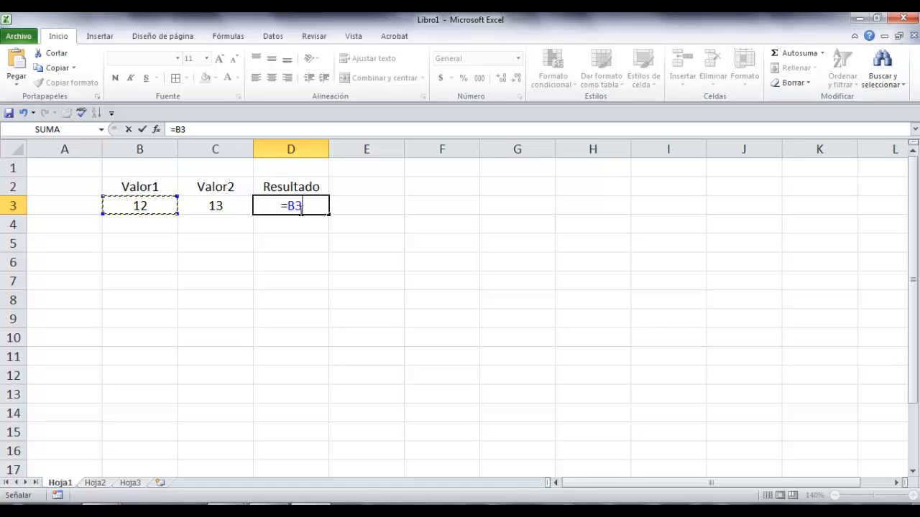
text(+)
click(220, 206)
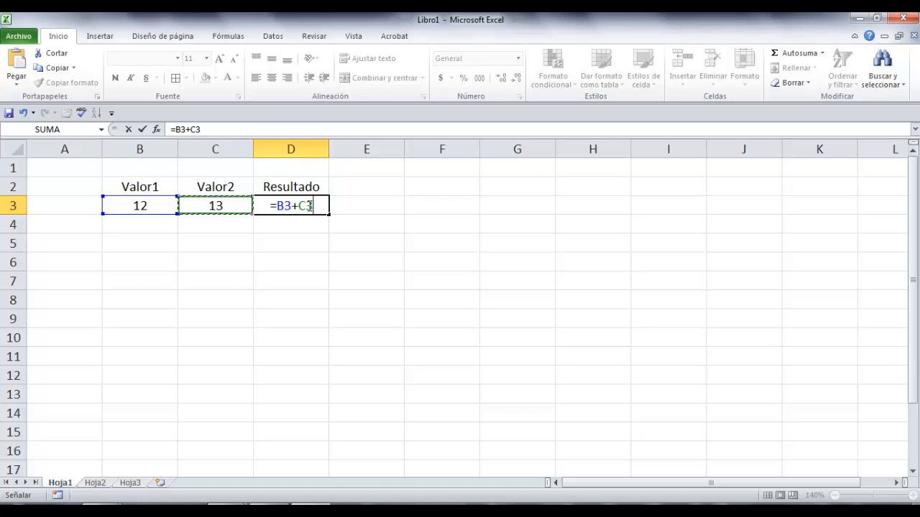
key(Return)
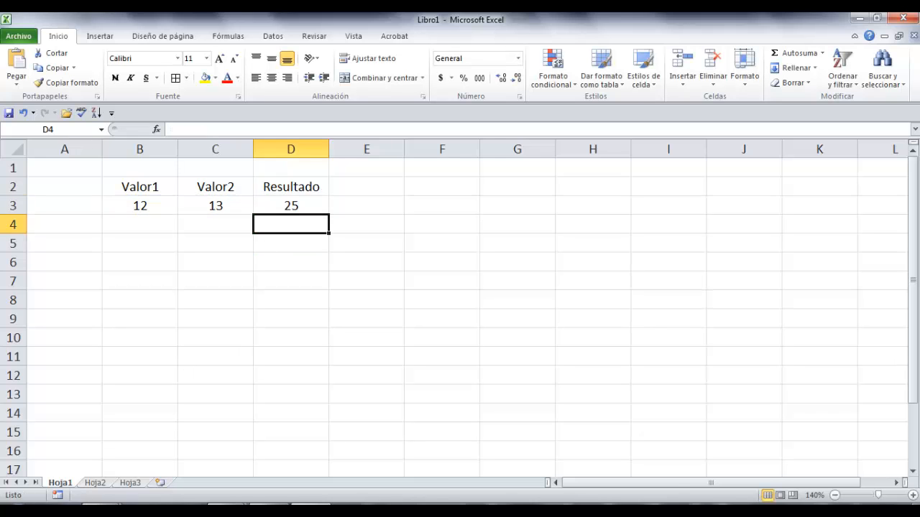
key(Up)
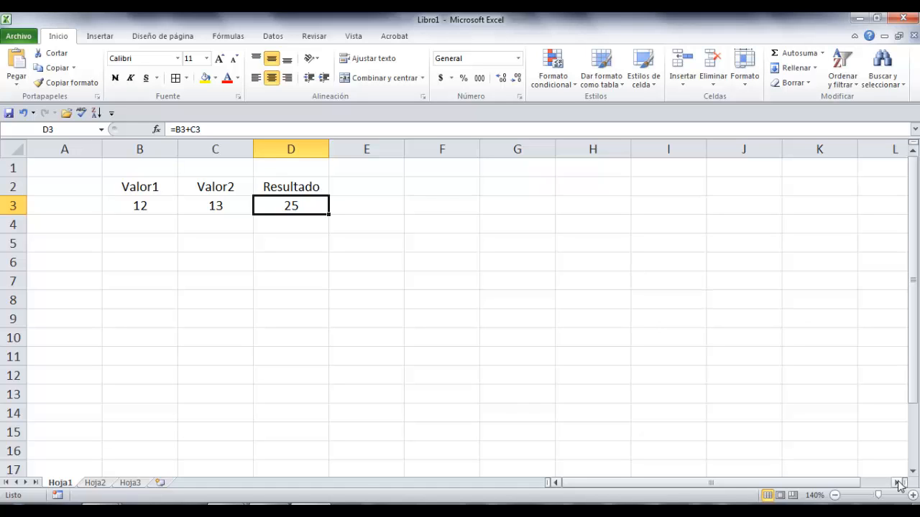
double_click(297, 205)
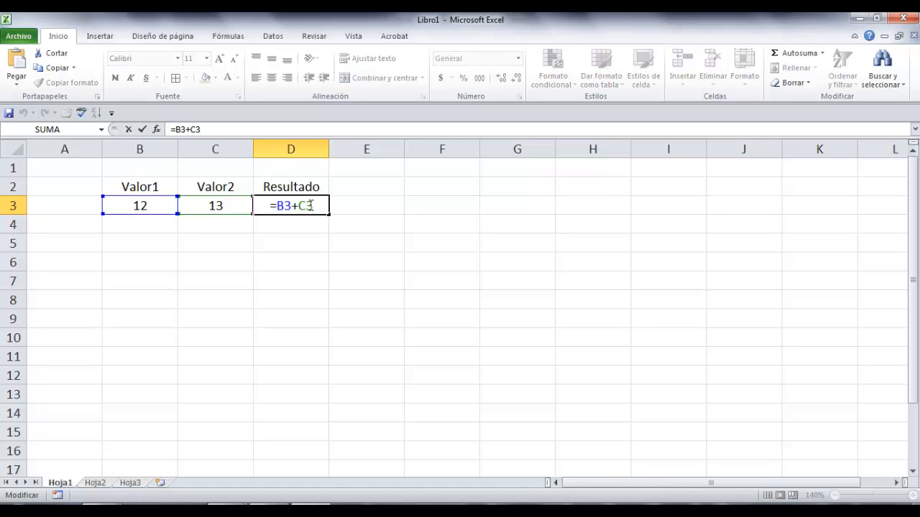
key(Return)
Set the Valor1 number in B3 to 67 and check the recalculated Resultado cell.
key(Up)
key(Left)
key(Left)
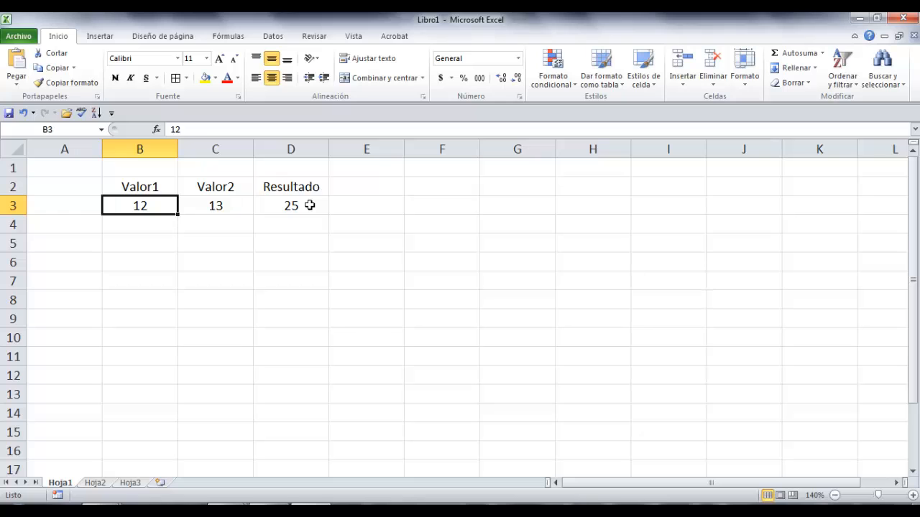
text(67)
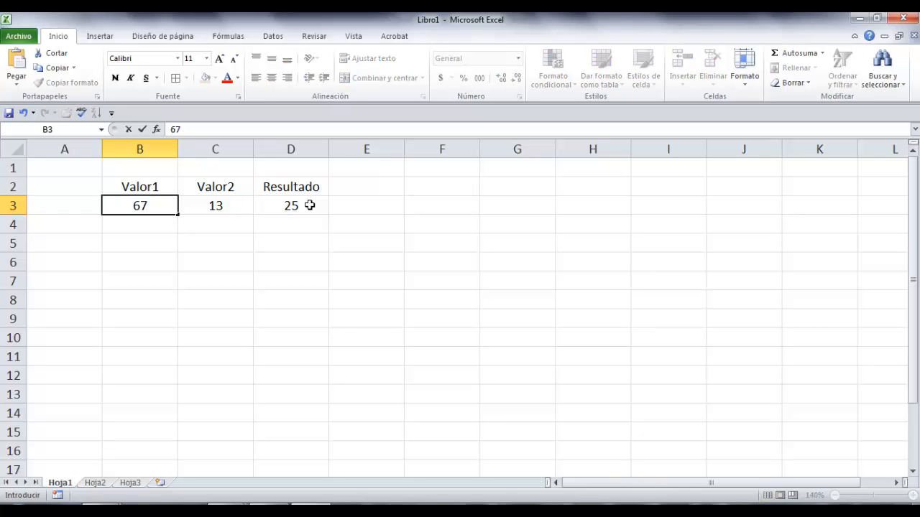
key(Return)
click(309, 205)
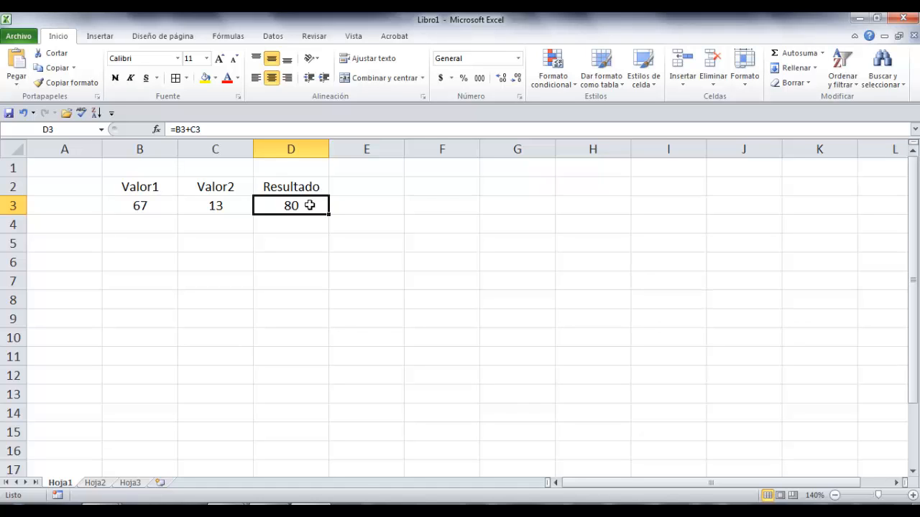
Set the Valor2 number in C3 to 64 and inspect the cell references in the Resultado formula.
click(204, 208)
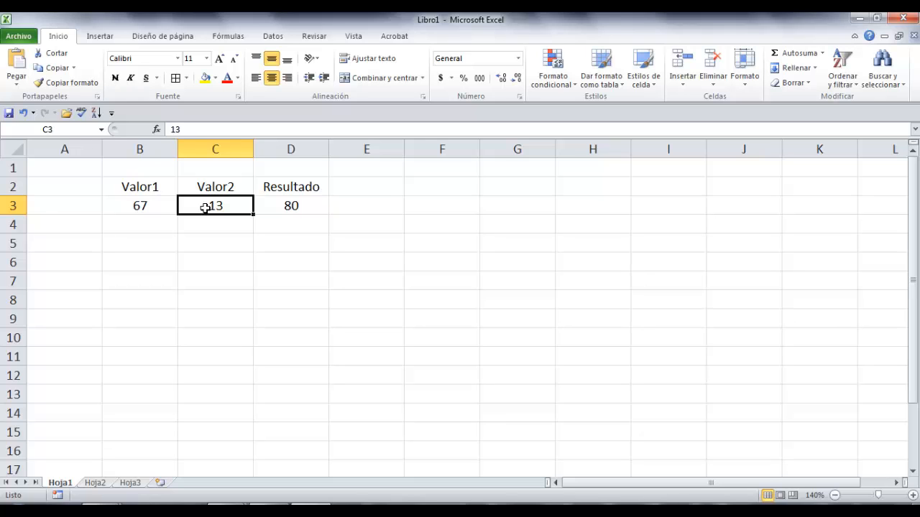
text(64)
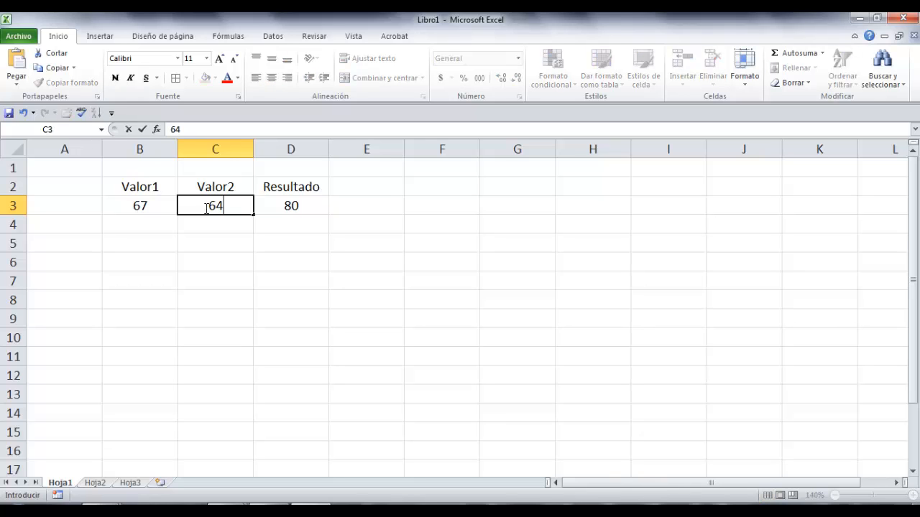
key(Return)
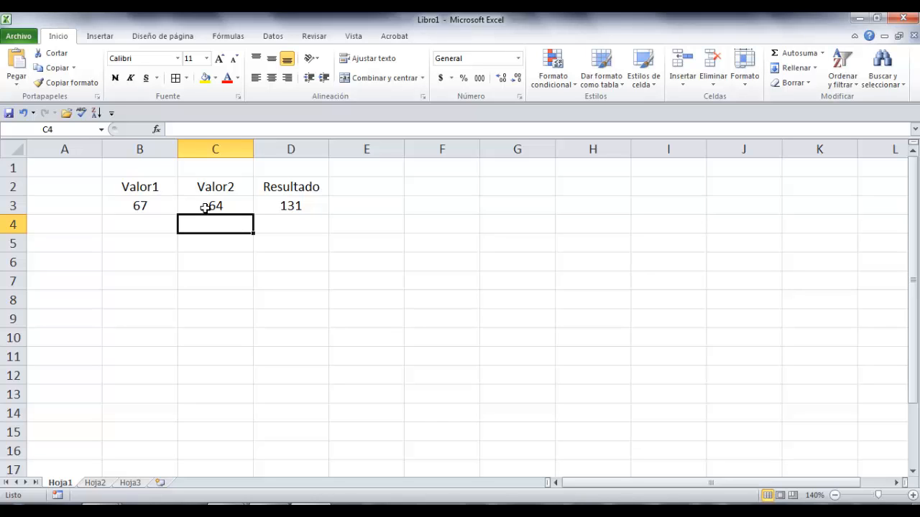
click(296, 206)
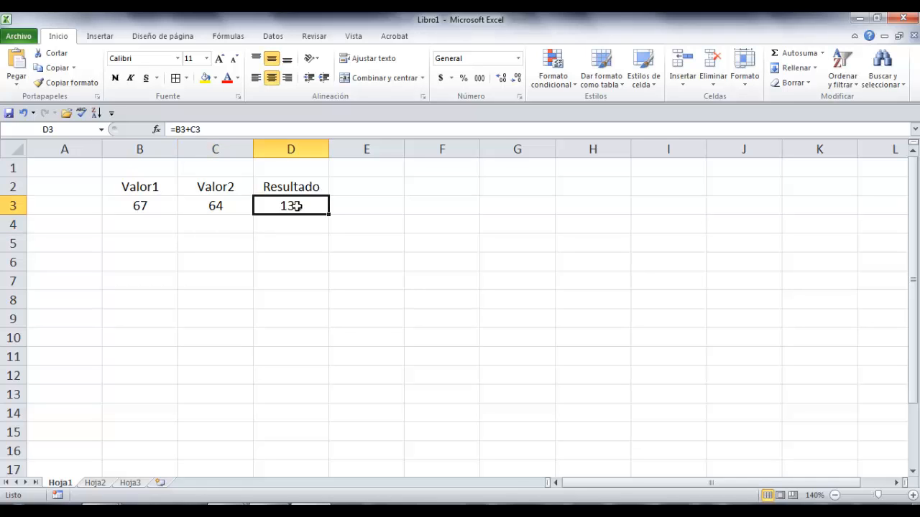
double_click(296, 206)
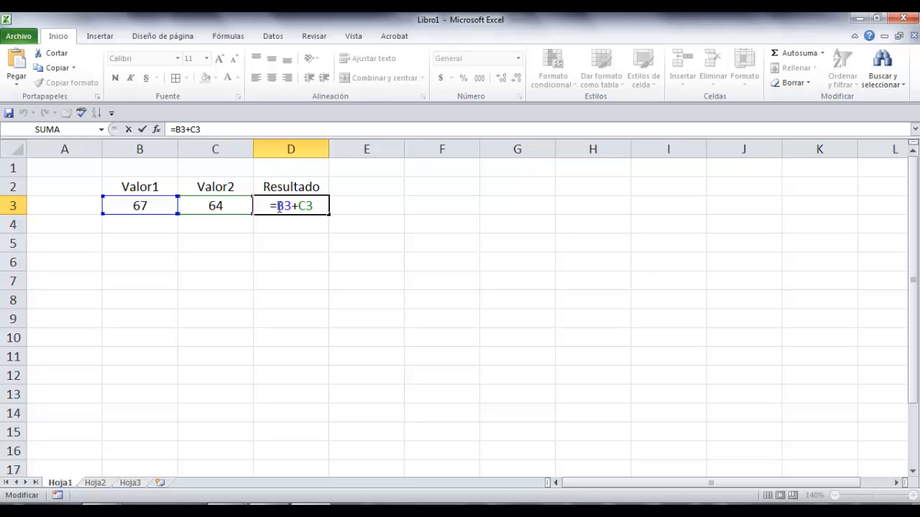
key(Return)
Enter the constant formula =67+64 in E3 and compare it with the reference formula in D3.
key(Up)
key(Right)
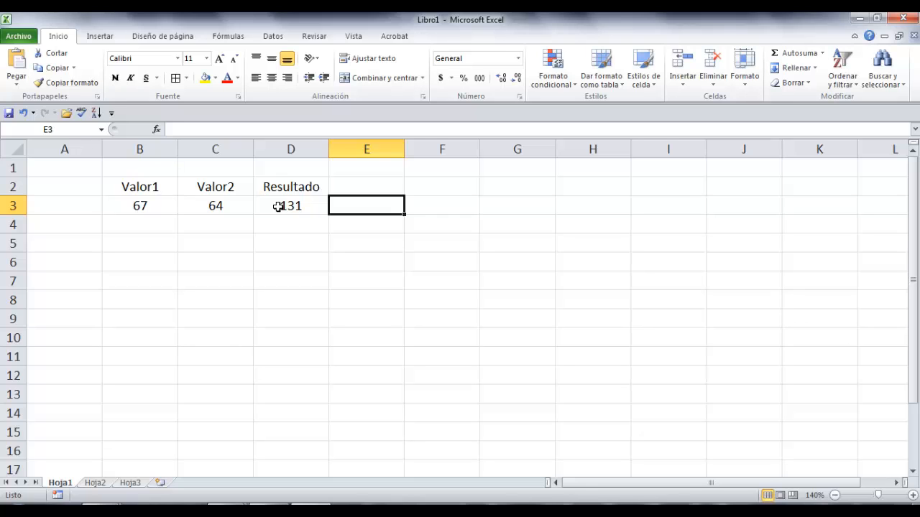
text(=67)
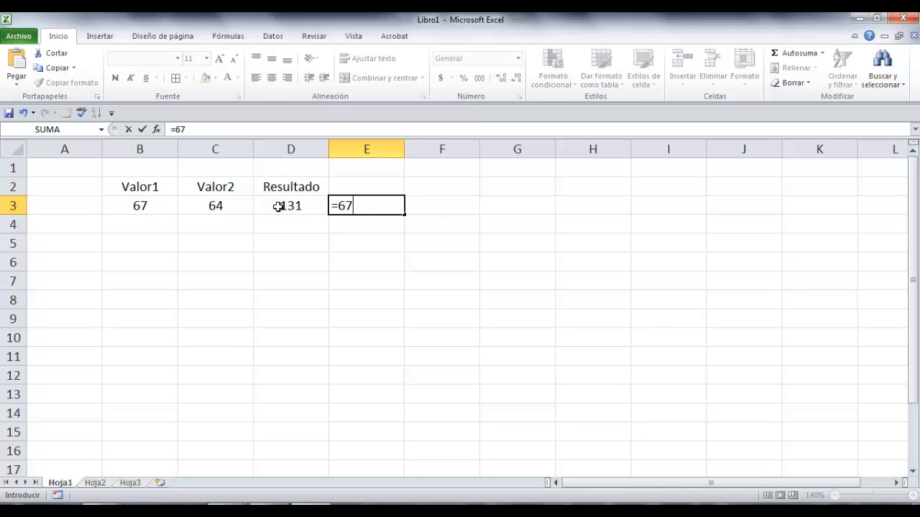
text(+64)
key(Return)
key(Up)
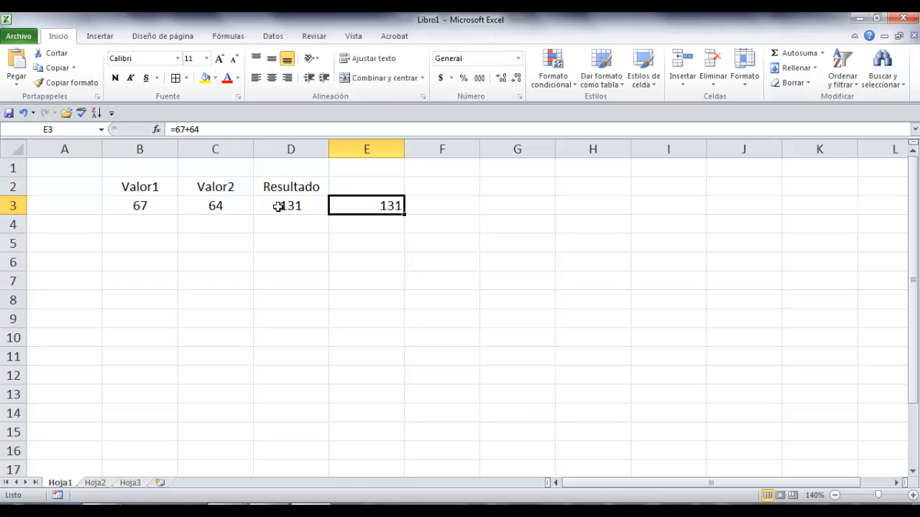
click(282, 204)
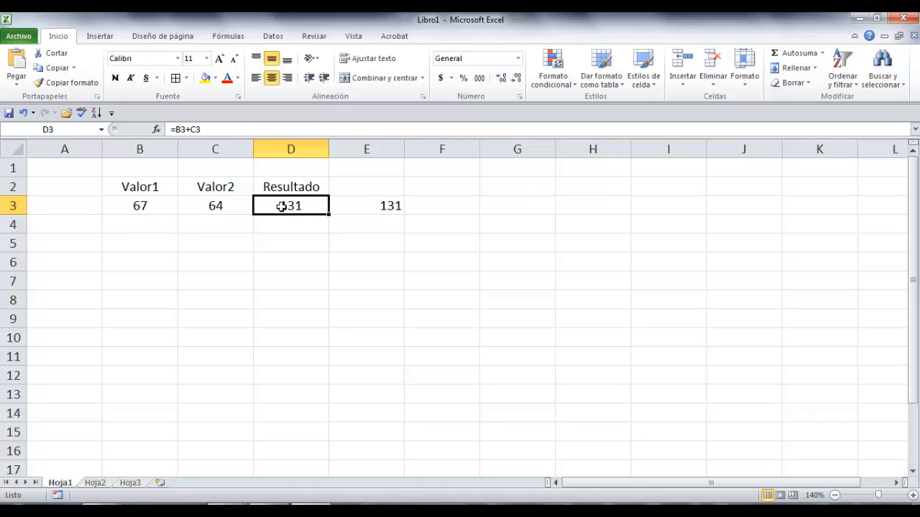
click(366, 205)
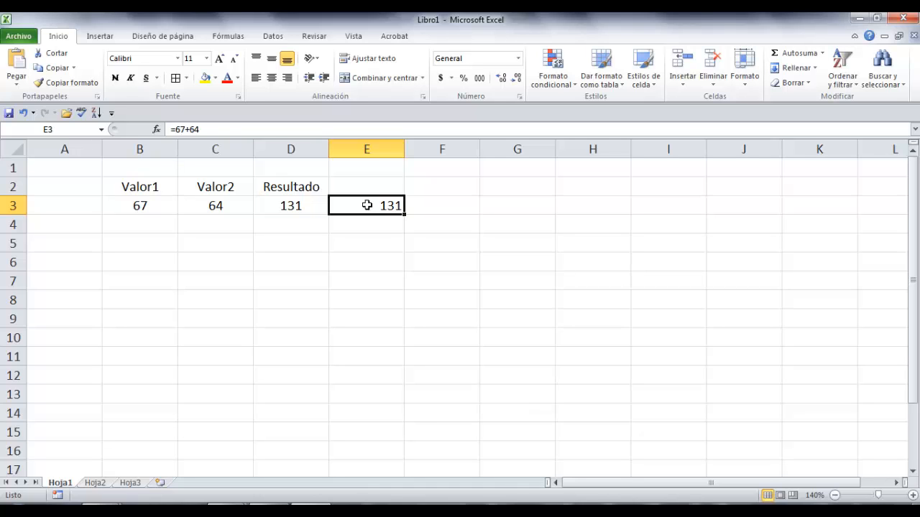
Set the Valor1 number in B3 to 97 and compare how D3 and E3 respond.
click(147, 206)
text(97)
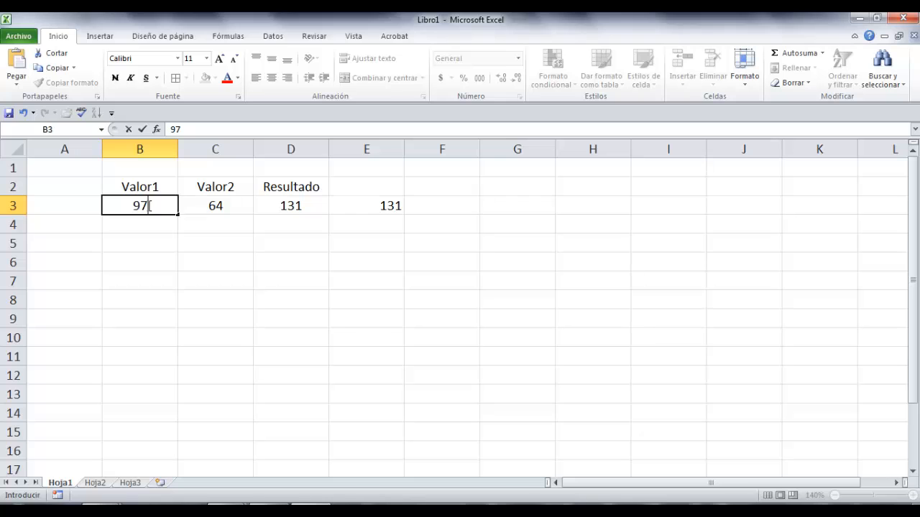
key(Return)
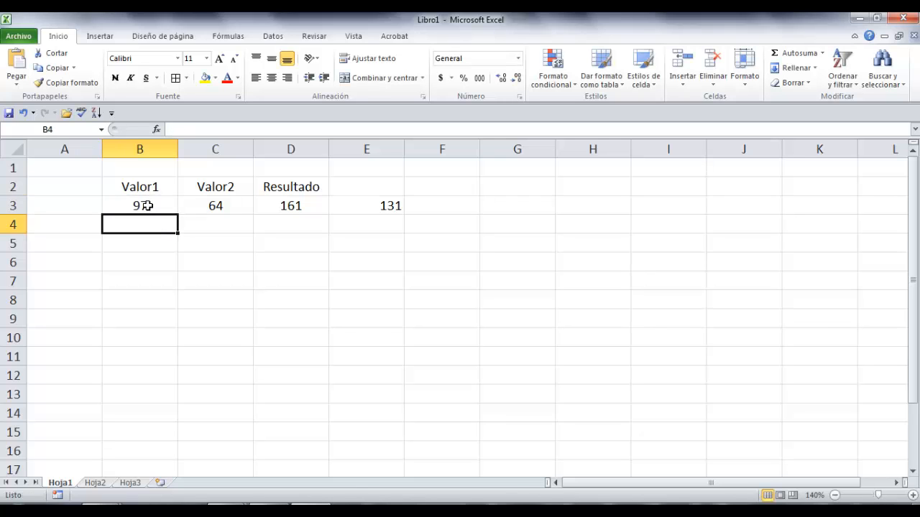
key(Up)
key(Right)
key(Right)
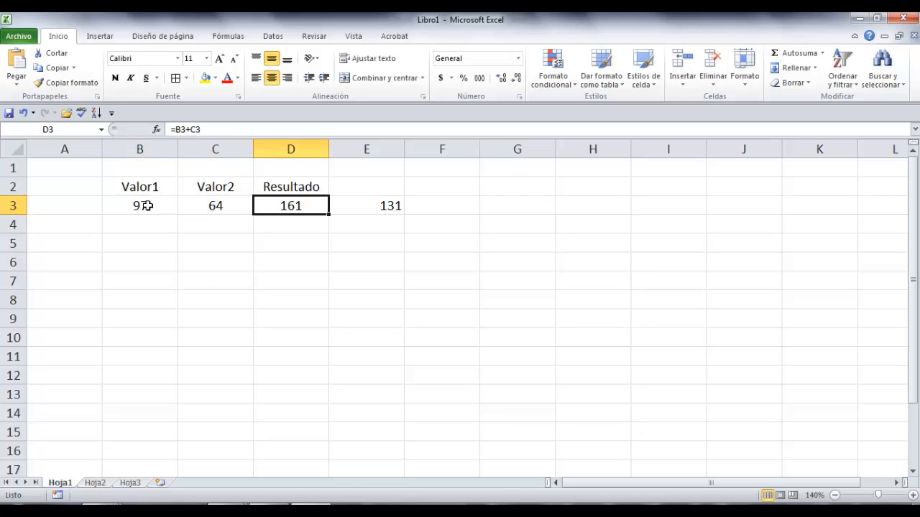
key(Right)
key(Right)
key(Left)
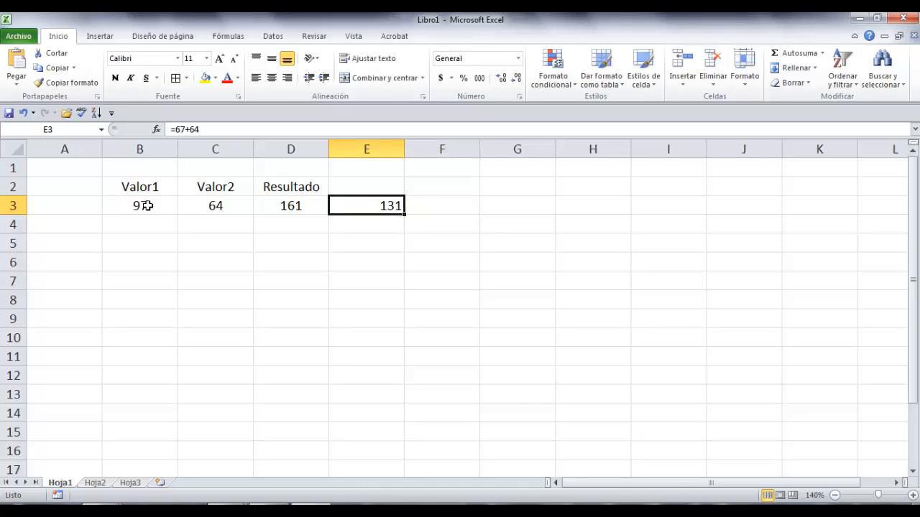
Edit the constant formula in E3 to read =97+64.
key(F2)
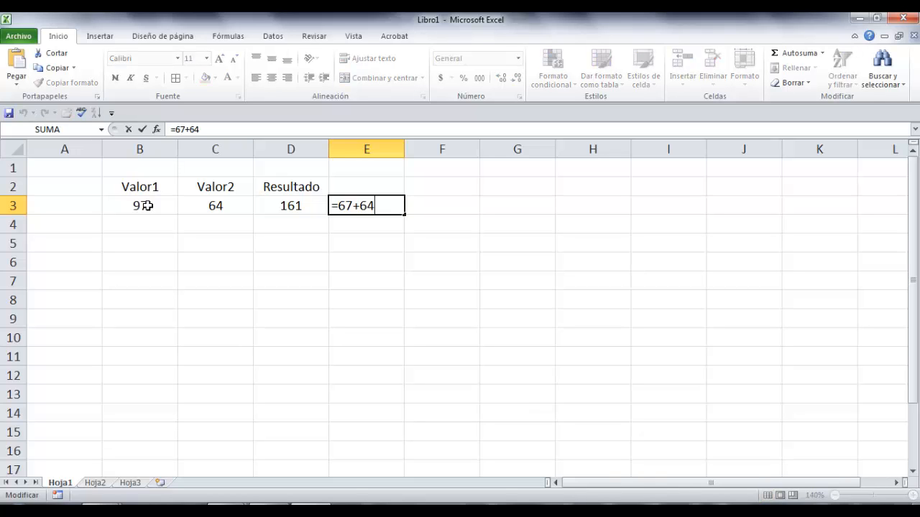
key(Left)
key(Left)
key(Left)
key(Left)
key(Right)
key(BackSpace)
key(BackSpace)
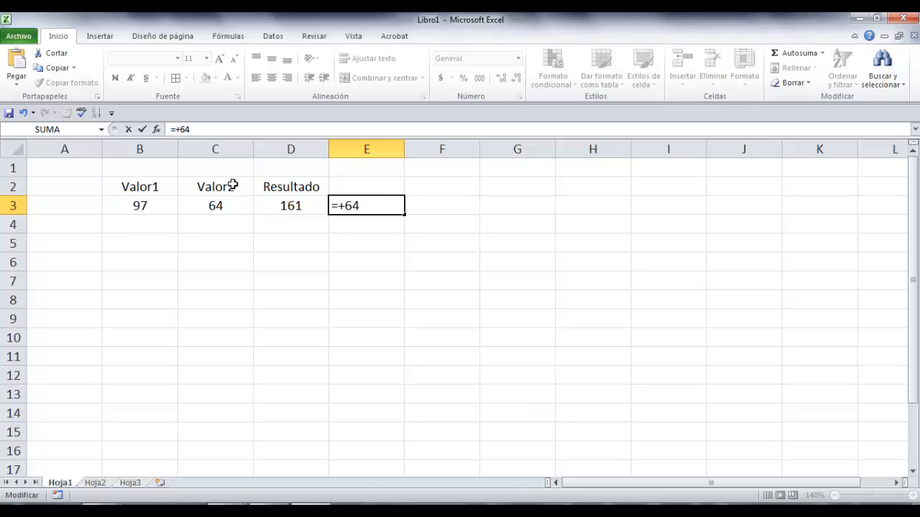
text(97)
key(Return)
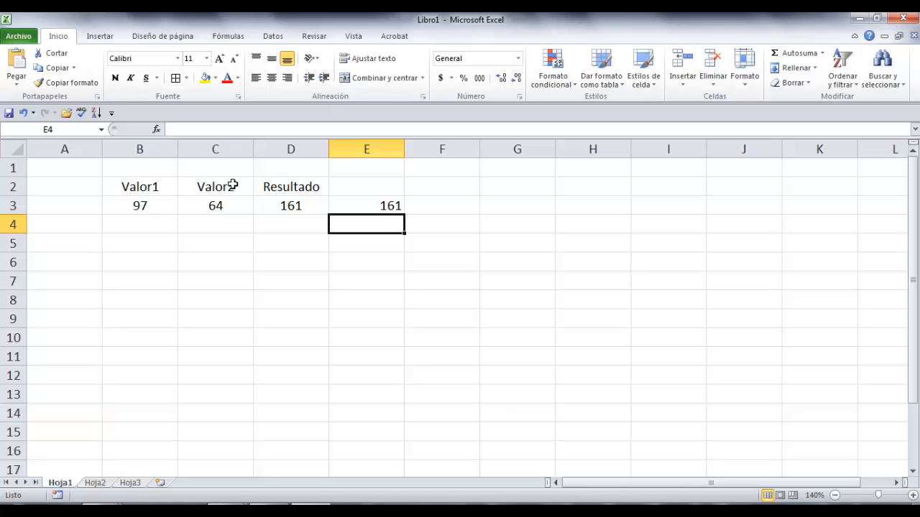
key(Up)
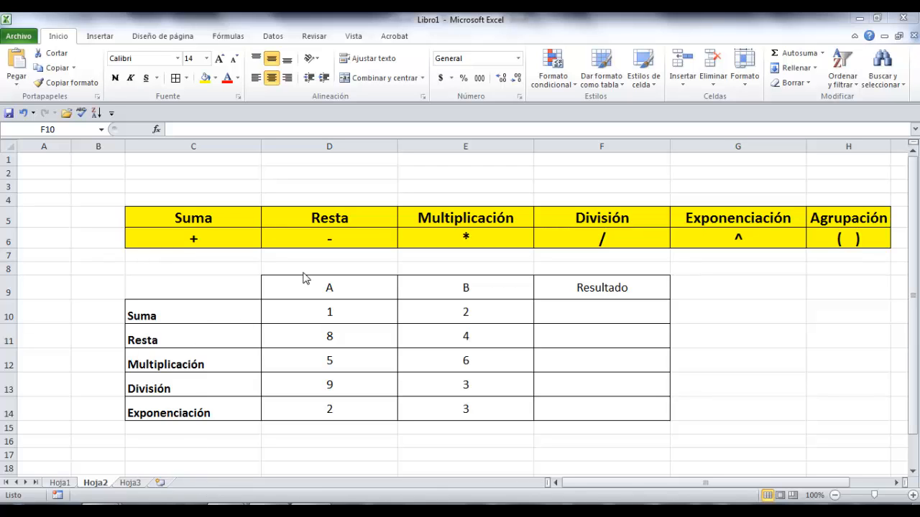
Select the Suma heading in the yellow operator table on sheet Hoja2.
click(222, 213)
click(222, 214)
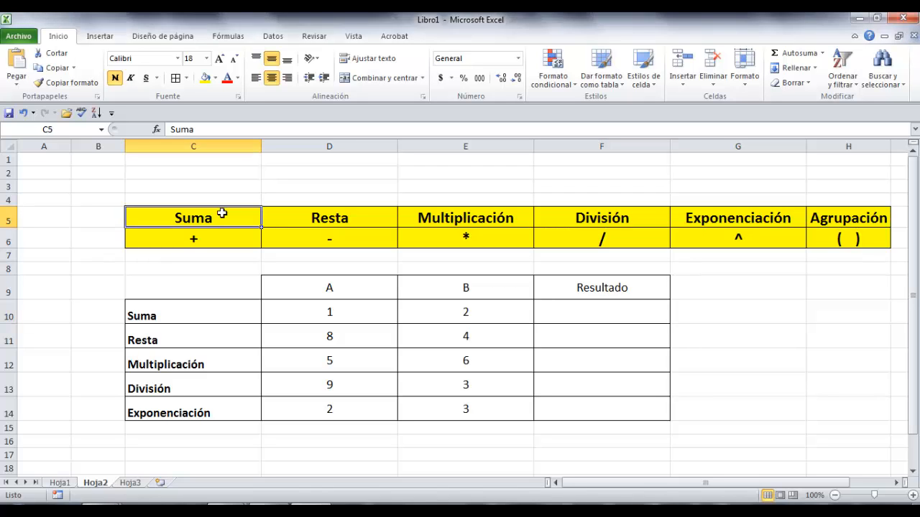
Examine the operator symbols under each operation heading in the yellow table, from Suma through Agrupación.
key(Down)
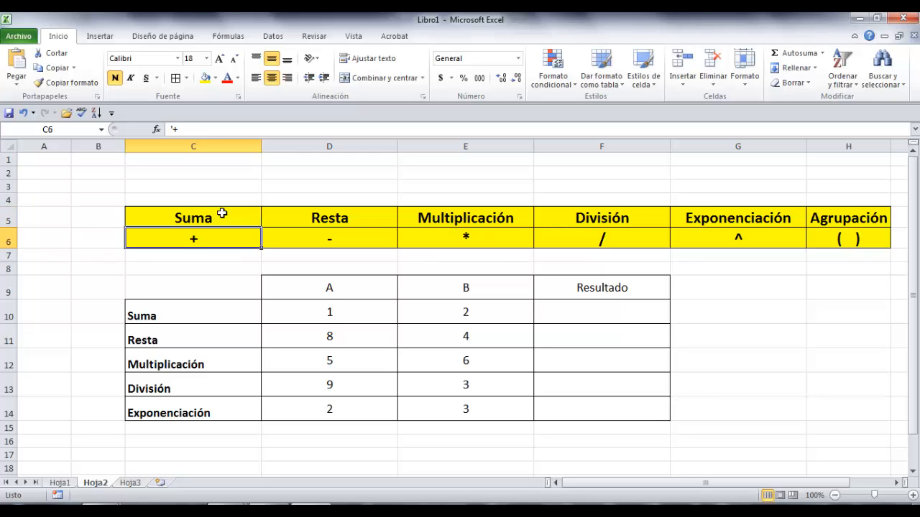
key(Right)
key(Right)
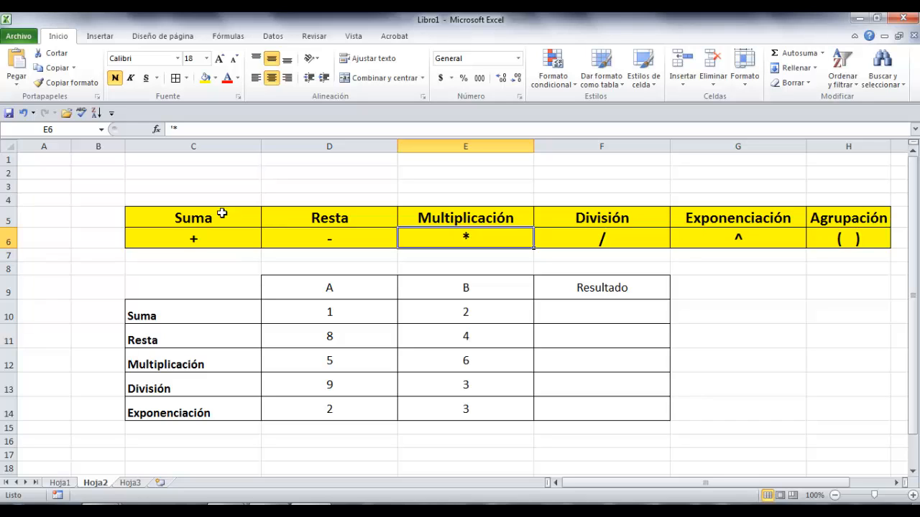
key(Right)
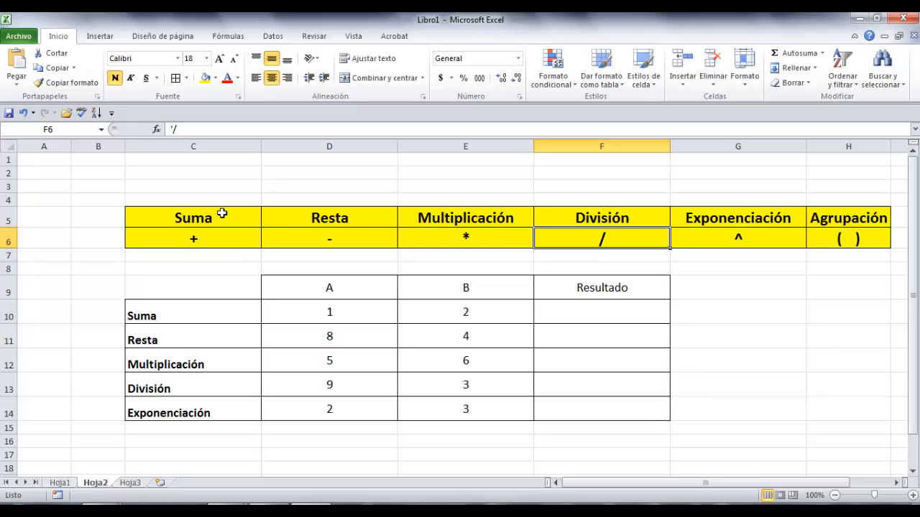
key(Right)
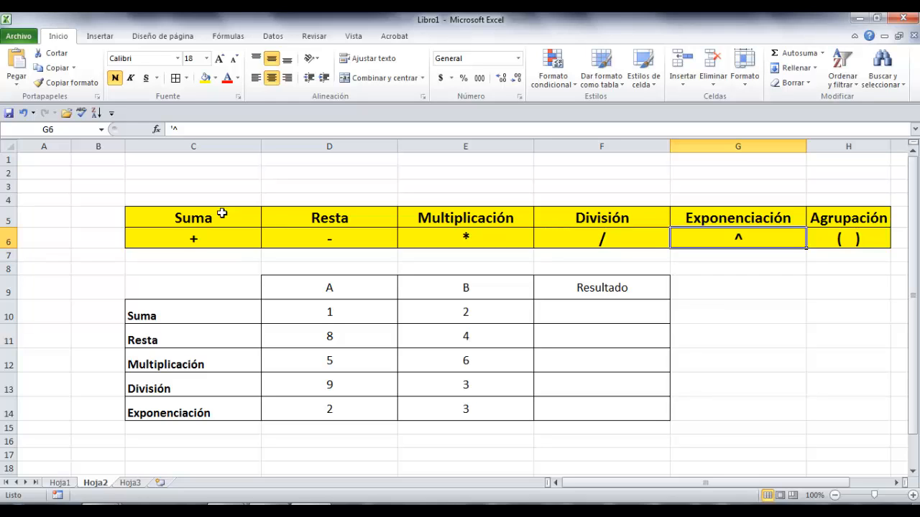
key(Right)
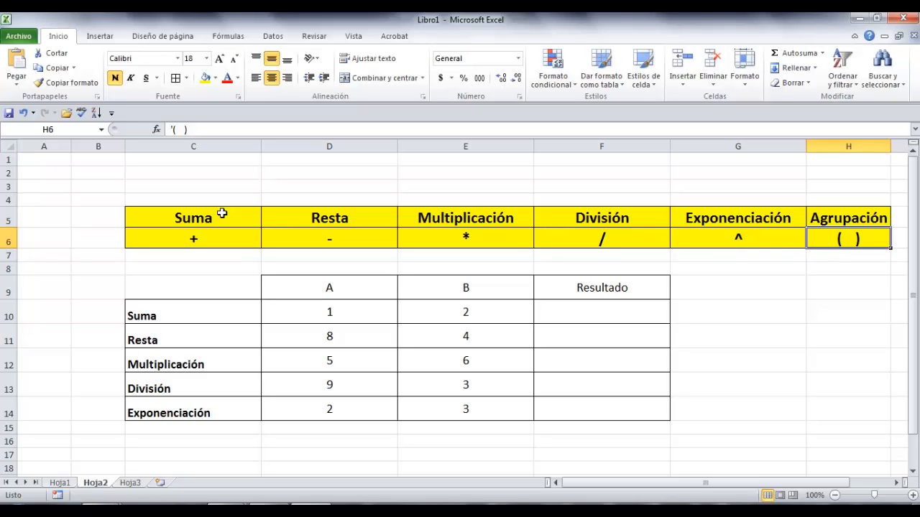
key(Left)
key(Left)
key(Left)
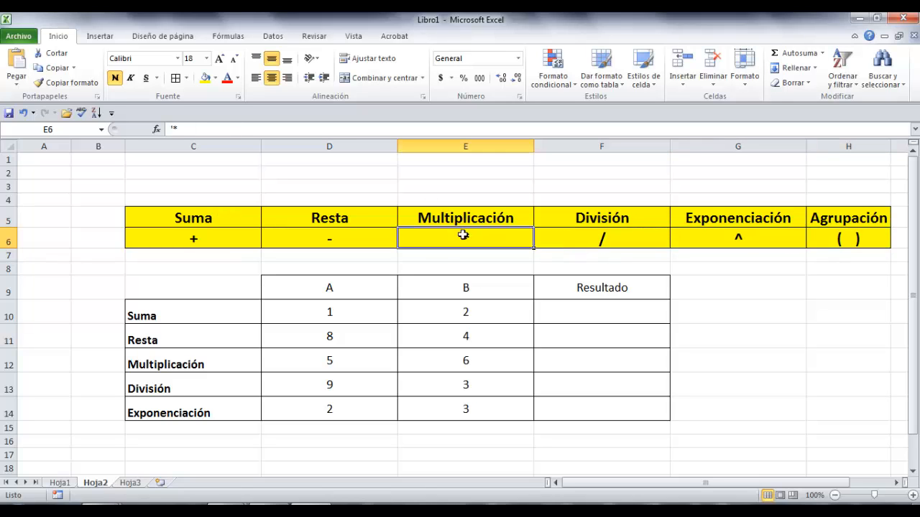
click(841, 232)
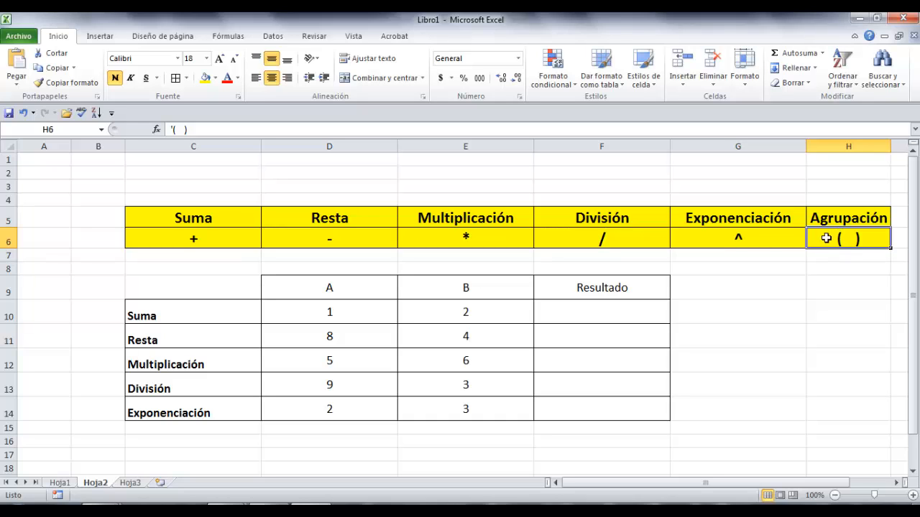
Enter the formula =D10+E10 in the Suma row's Resultado cell F10 and check its cell references.
click(590, 309)
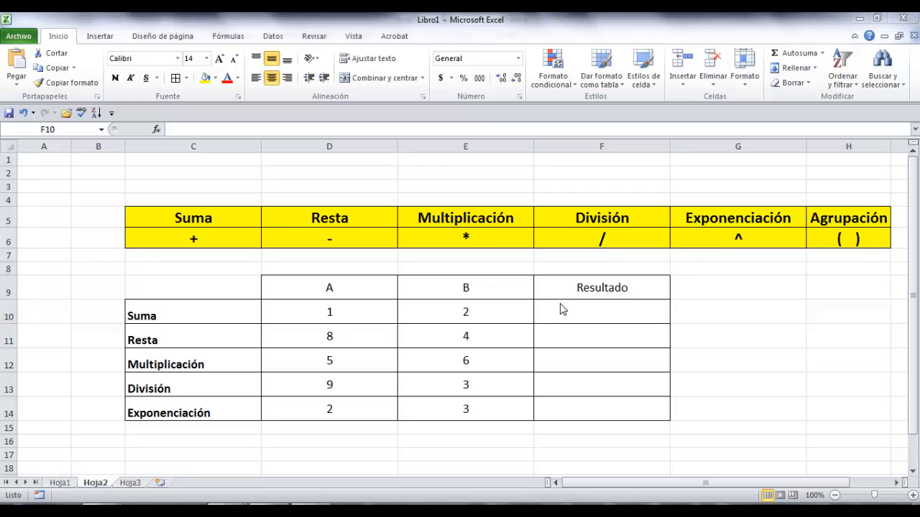
click(561, 306)
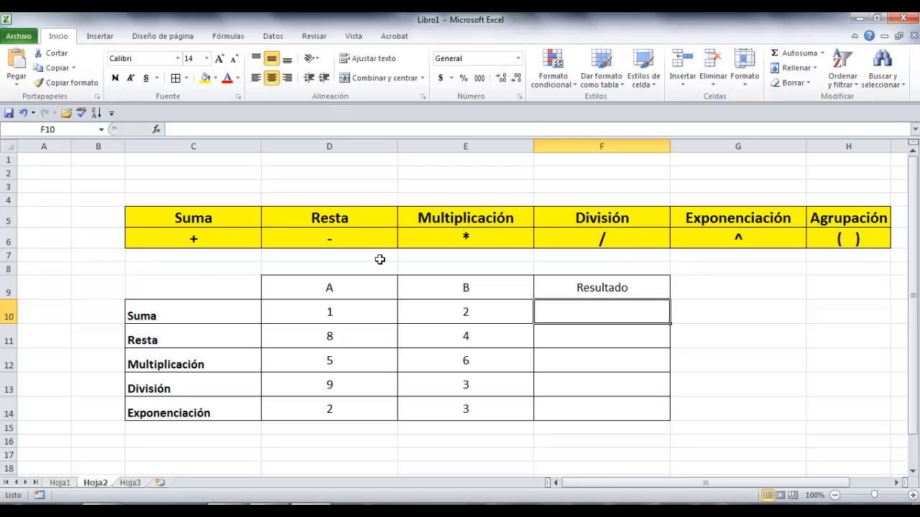
click(336, 286)
key(Down)
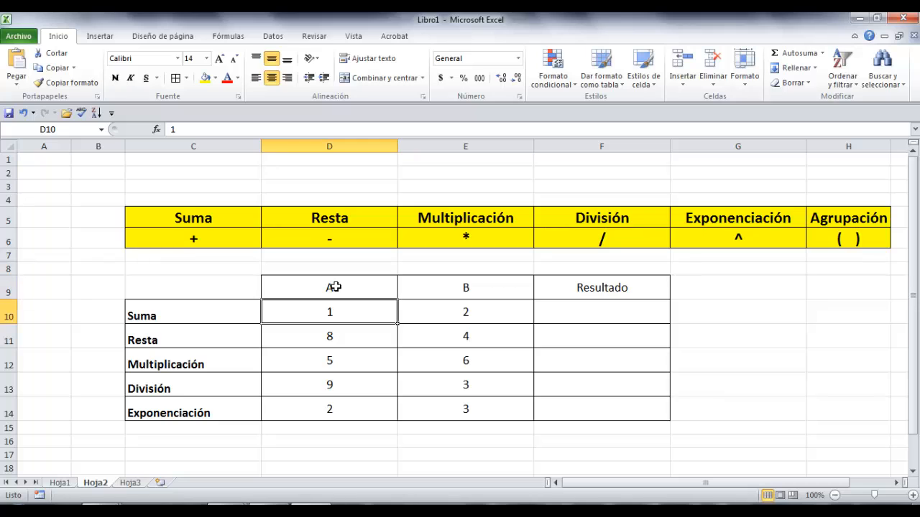
key(Right)
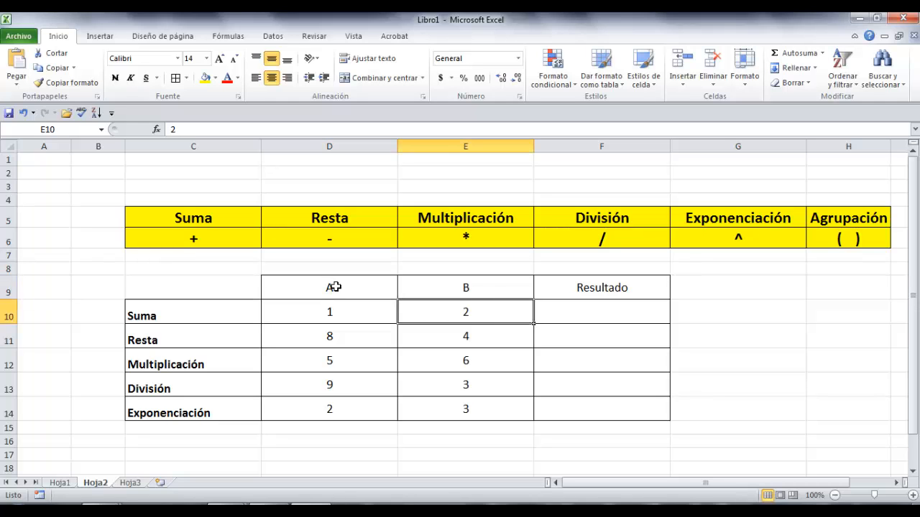
key(Right)
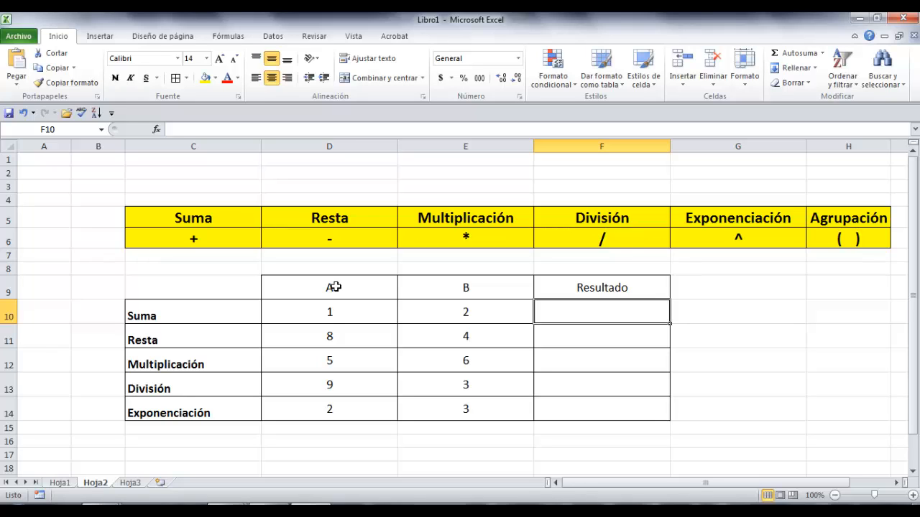
text(=)
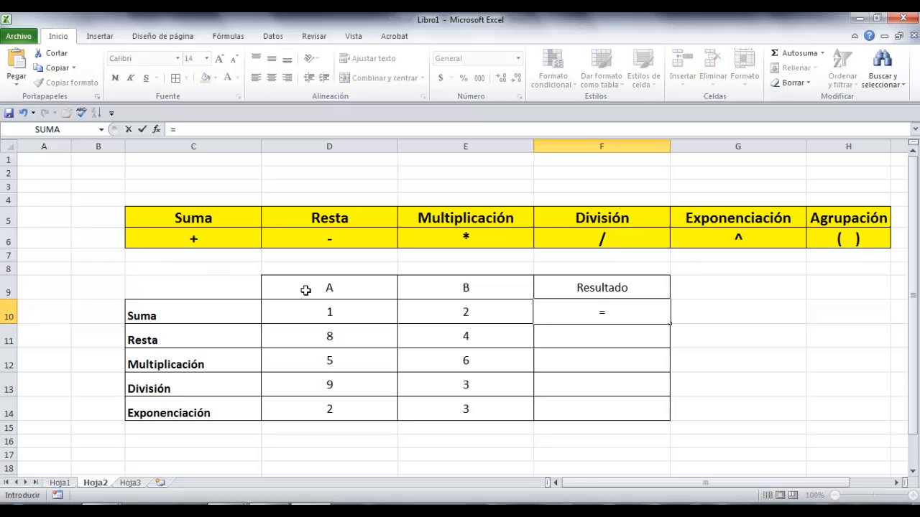
click(319, 313)
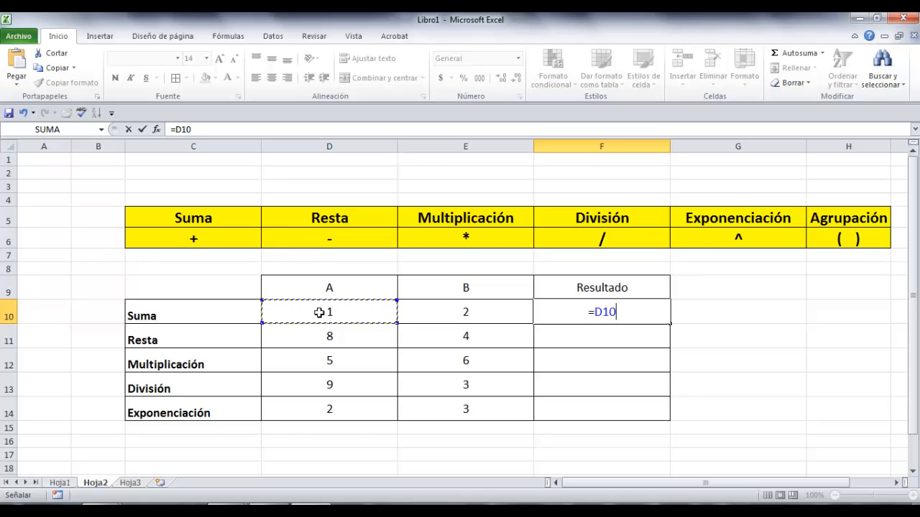
text(+)
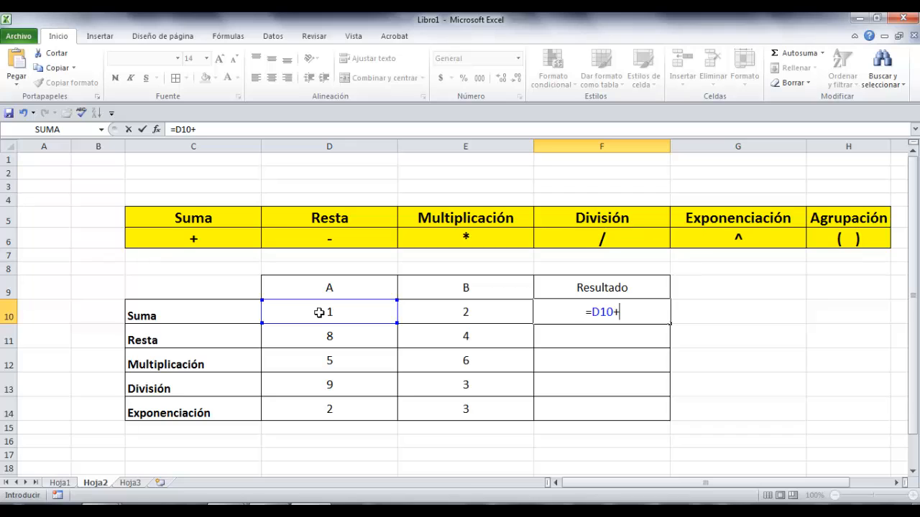
click(452, 322)
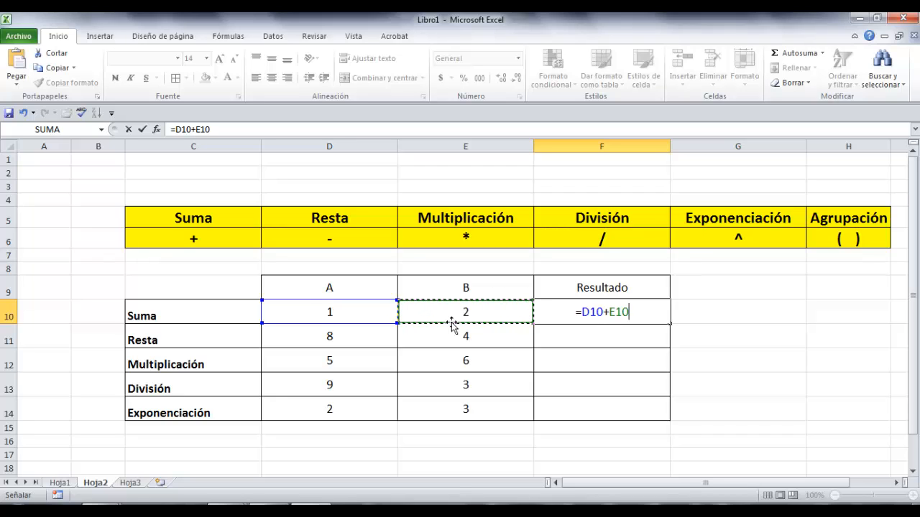
key(Return)
key(Up)
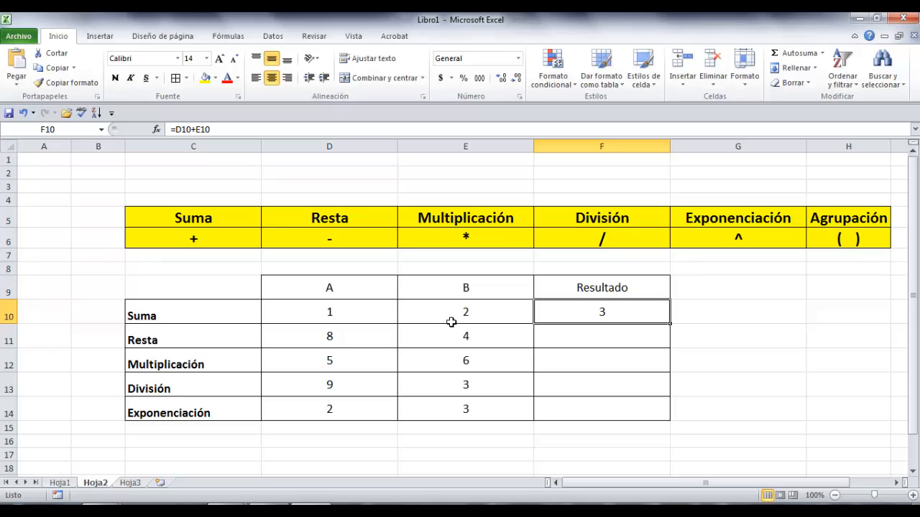
key(F2)
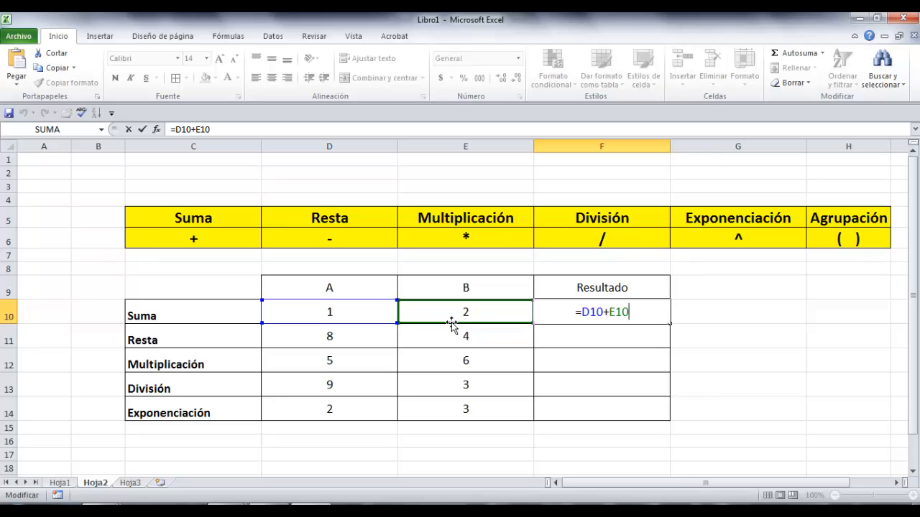
key(Return)
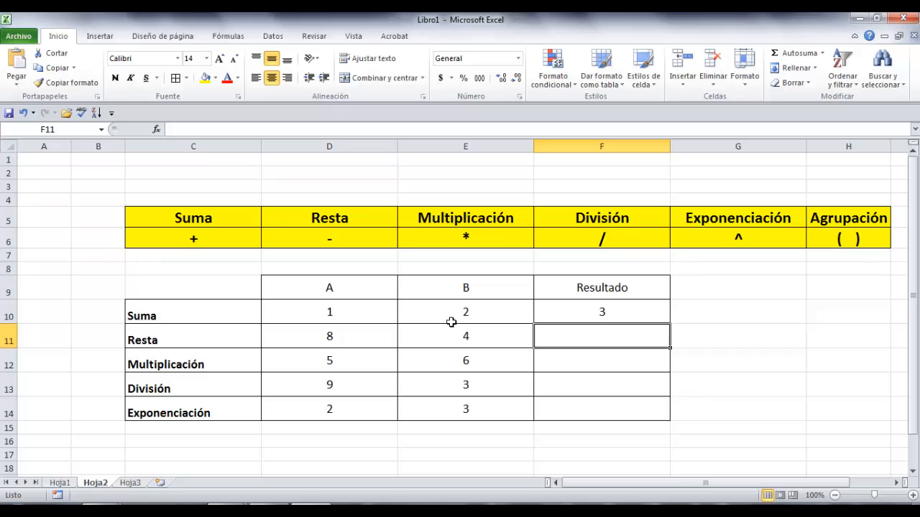
Enter the formula =D11-E11 in the Resta row's Resultado cell F11.
text(=)
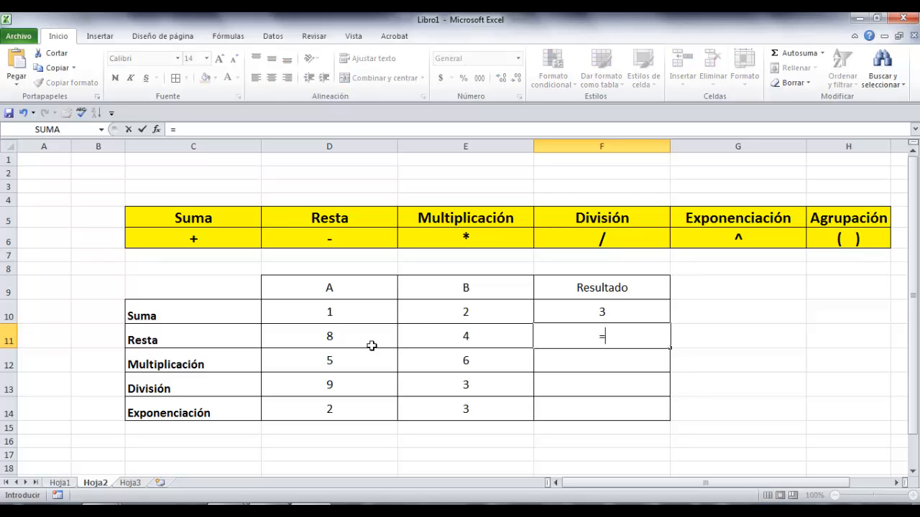
click(333, 340)
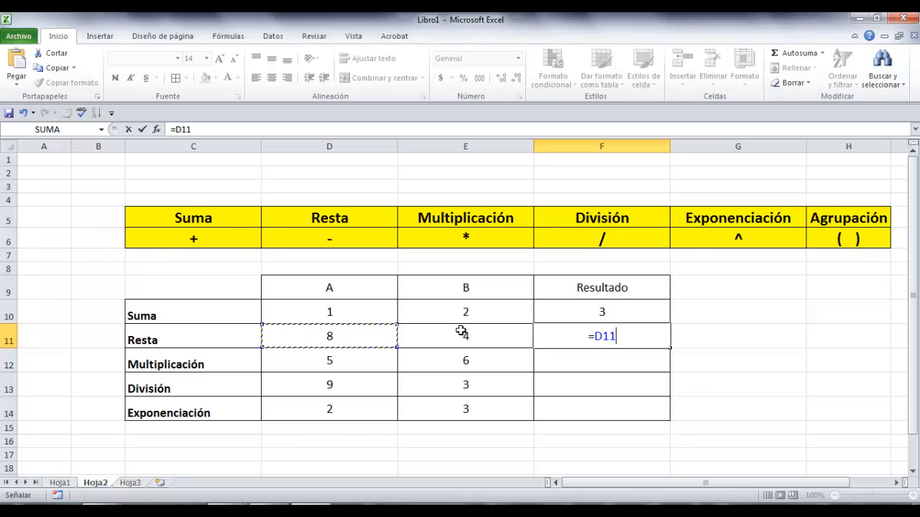
text(-)
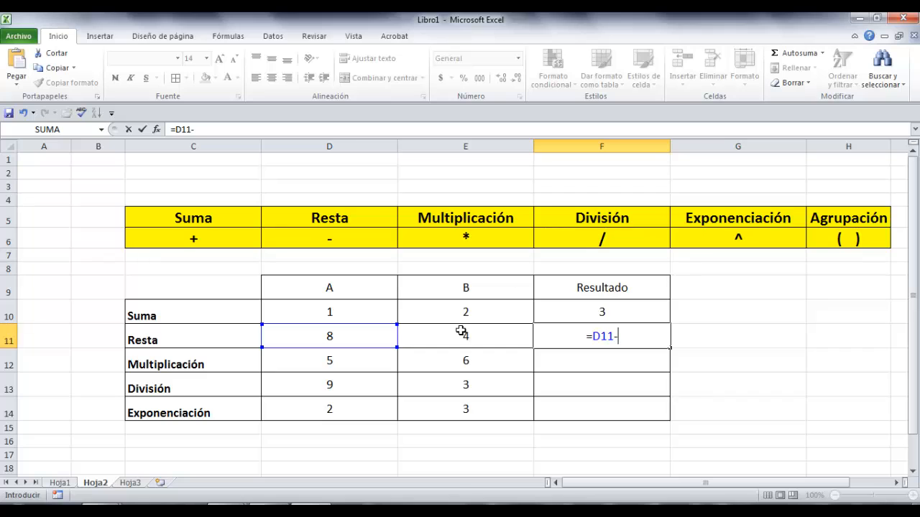
click(460, 330)
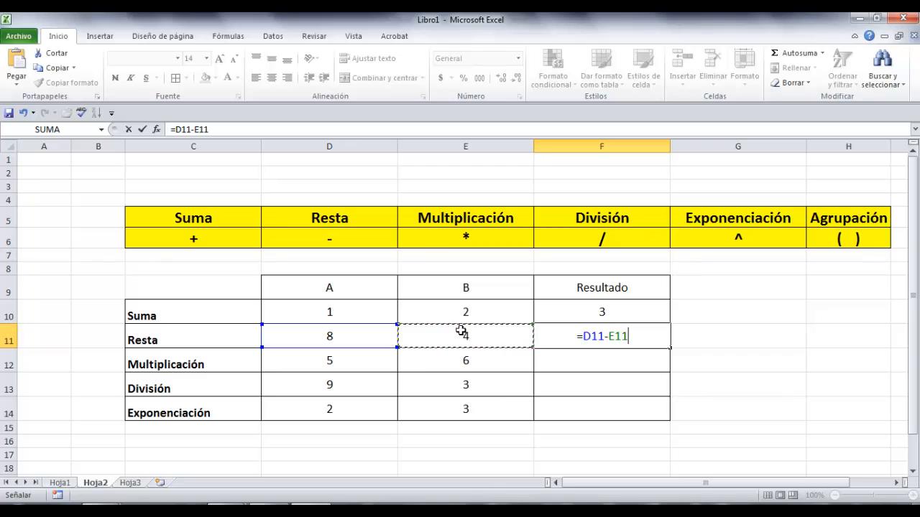
key(Return)
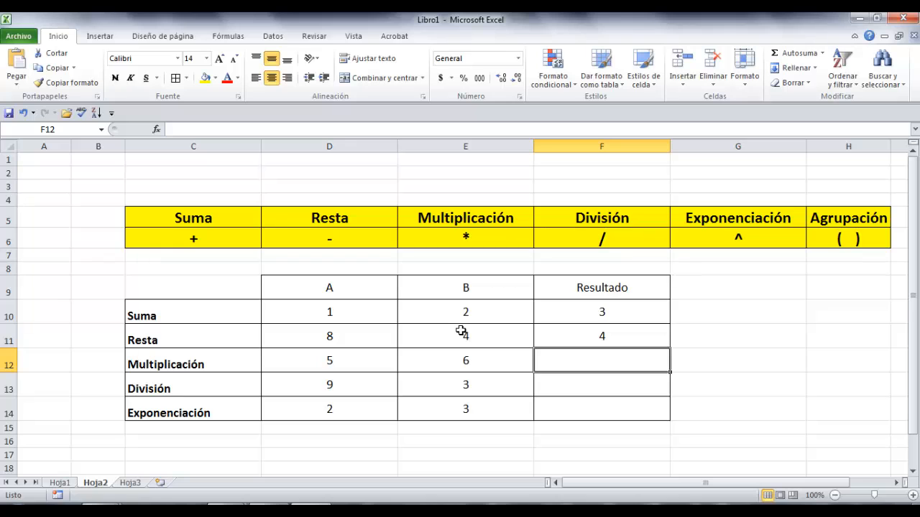
Enter the formula =D12*E12 in the Multiplicación row's Resultado cell F12.
text(=)
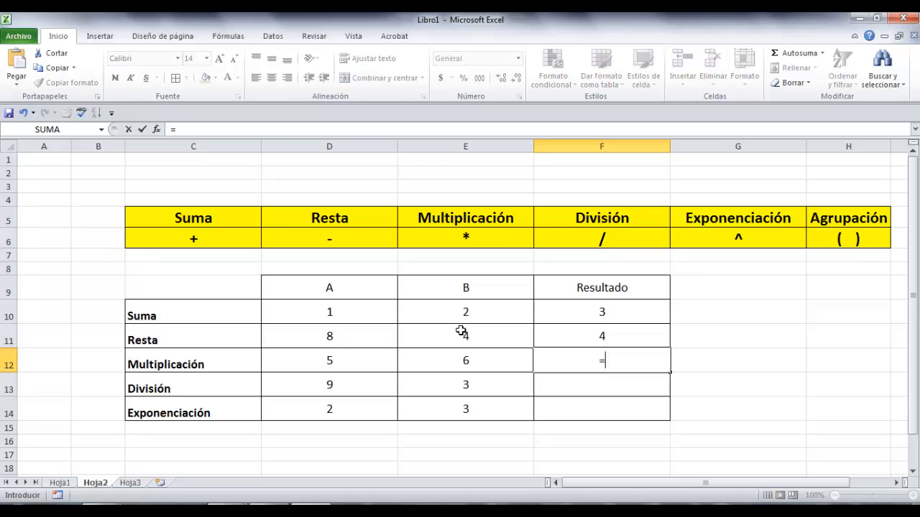
click(348, 361)
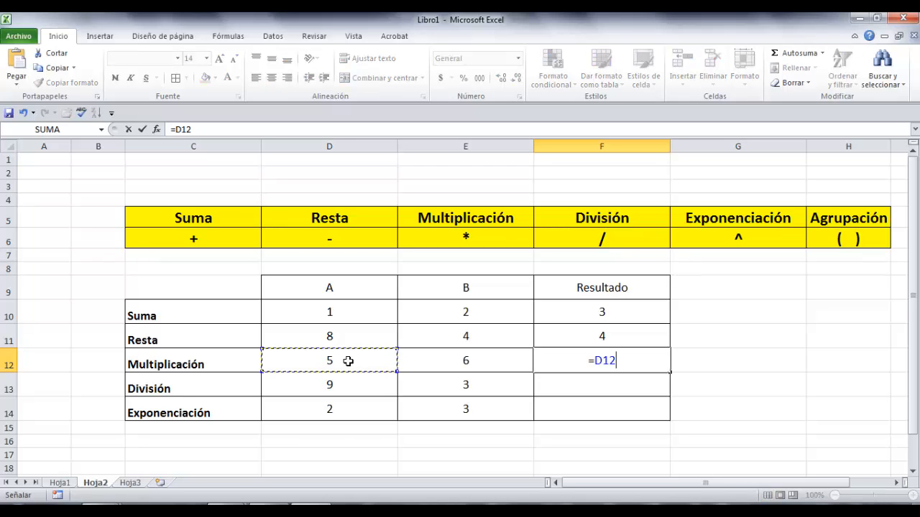
text(*)
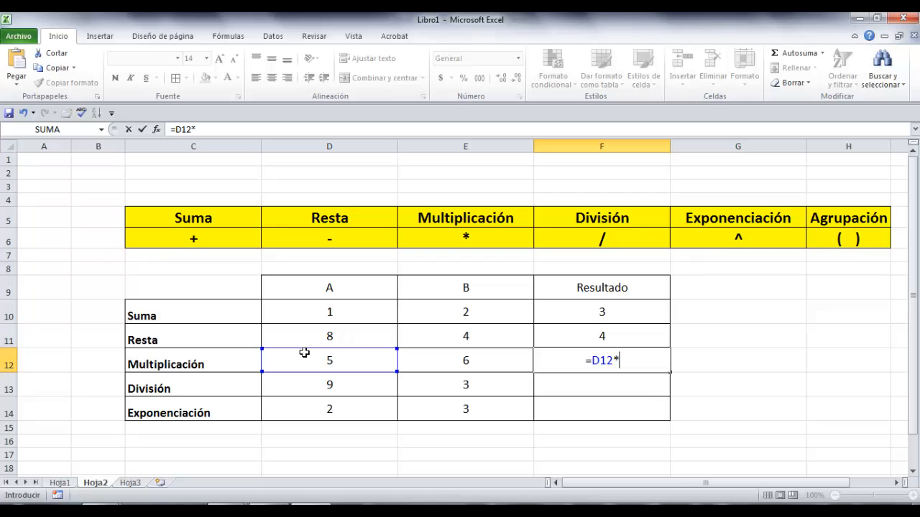
click(437, 354)
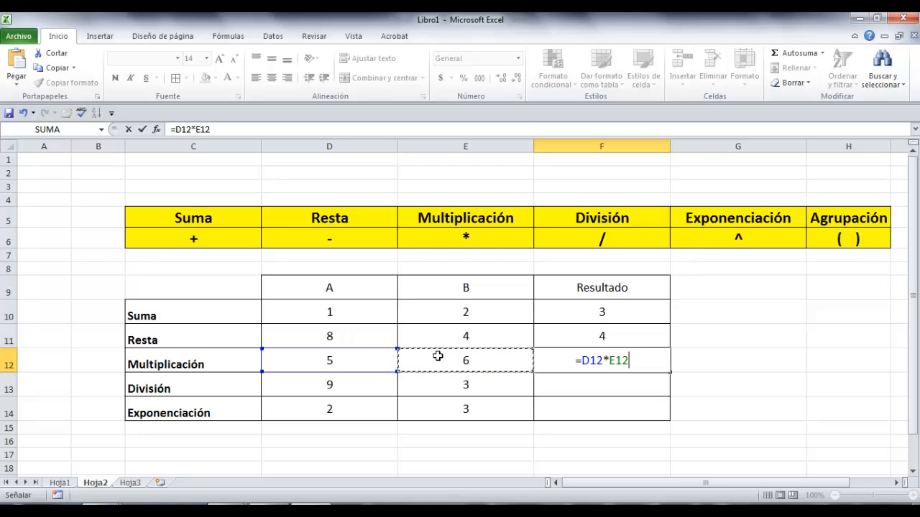
key(Return)
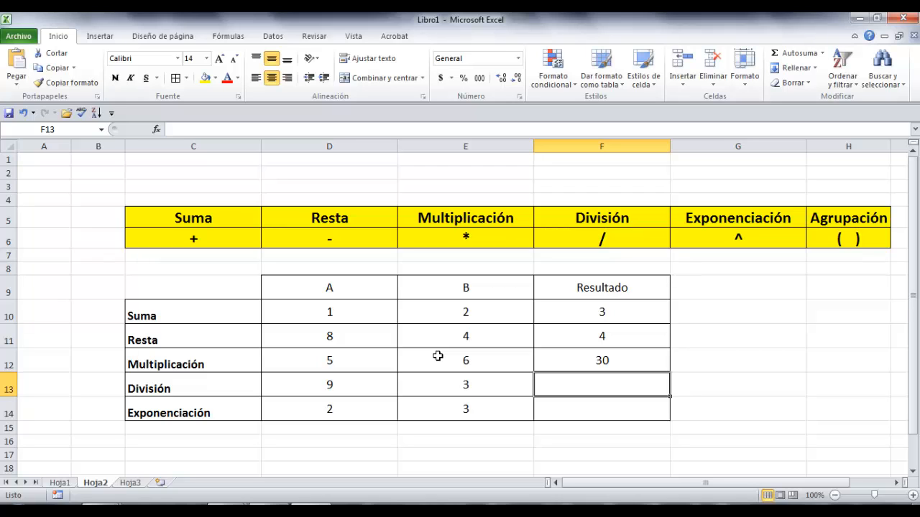
Enter the formula =D13/E13 in the División row's Resultado cell F13.
text(=)
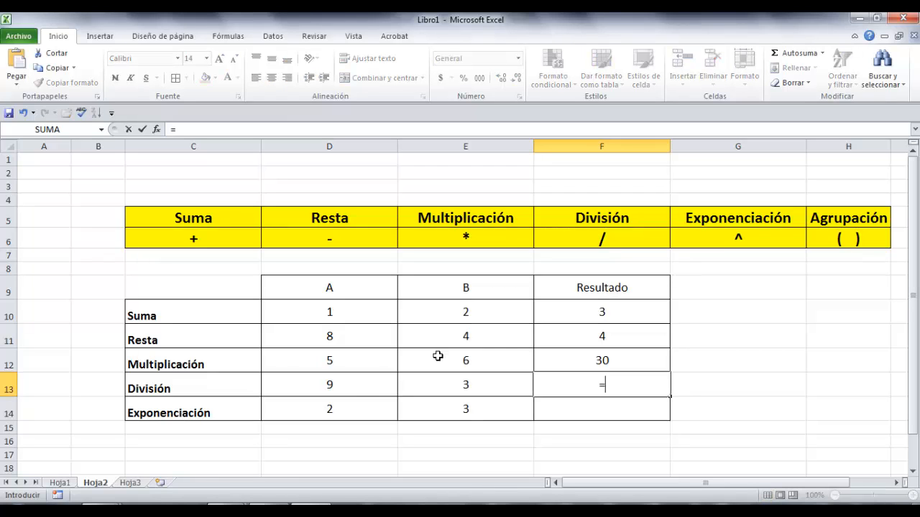
click(353, 391)
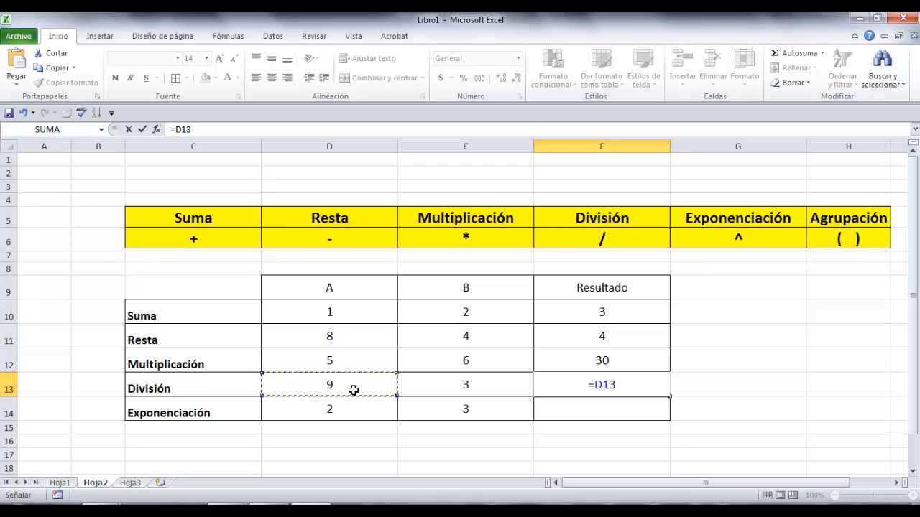
text(/)
click(445, 384)
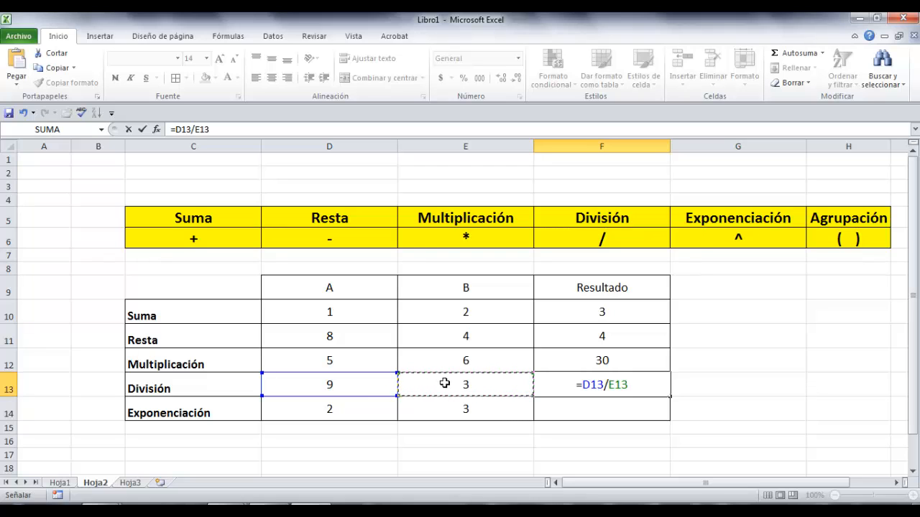
key(Return)
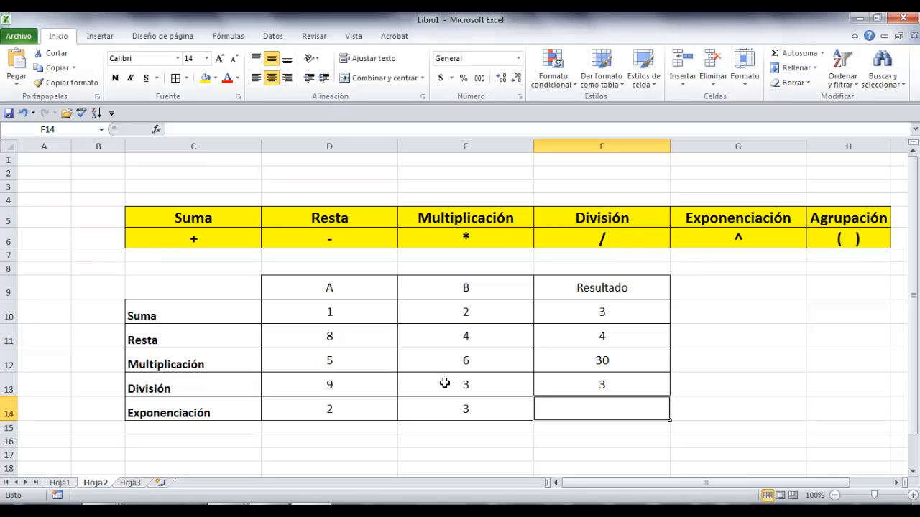
Enter the formula =D14^E14 in the Exponenciación row's Resultado cell F14 and check its cell references.
click(361, 411)
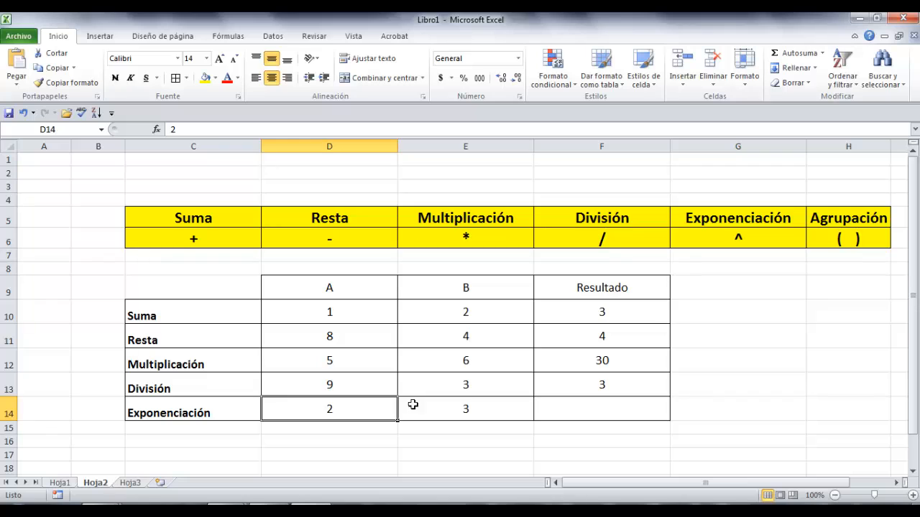
click(467, 411)
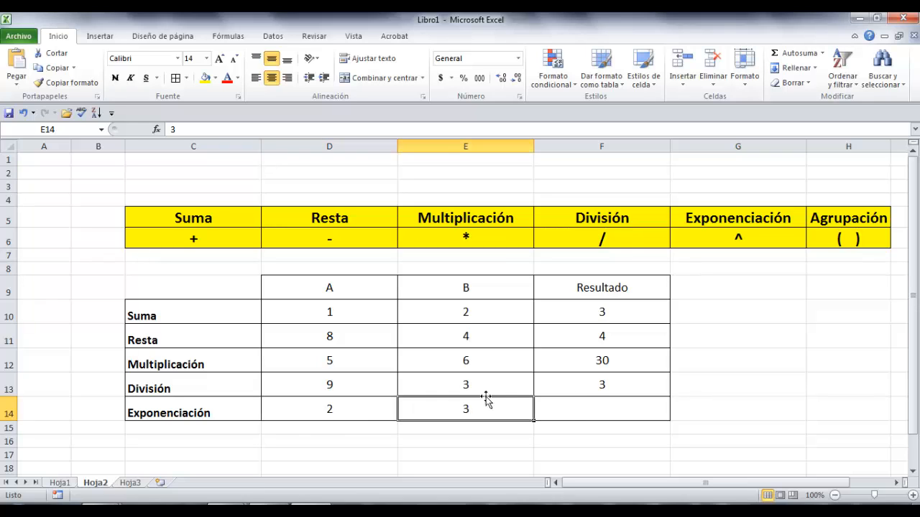
click(579, 406)
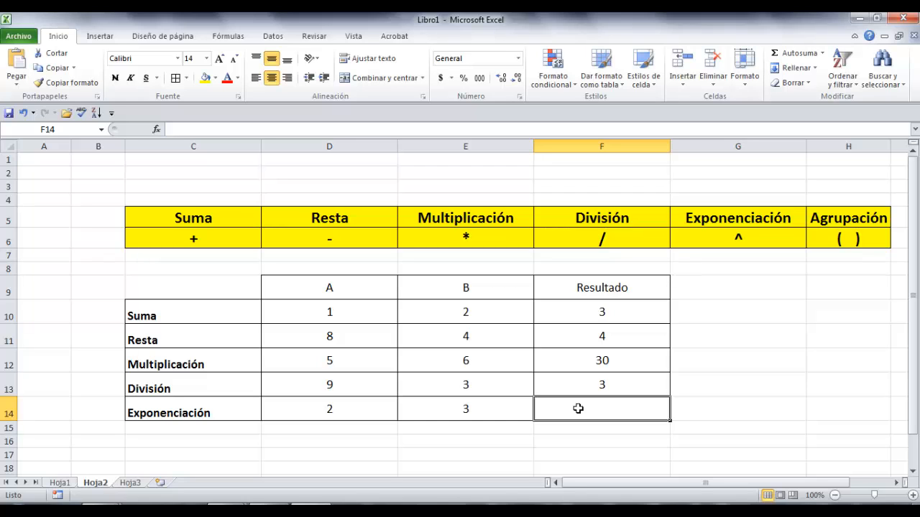
text(=)
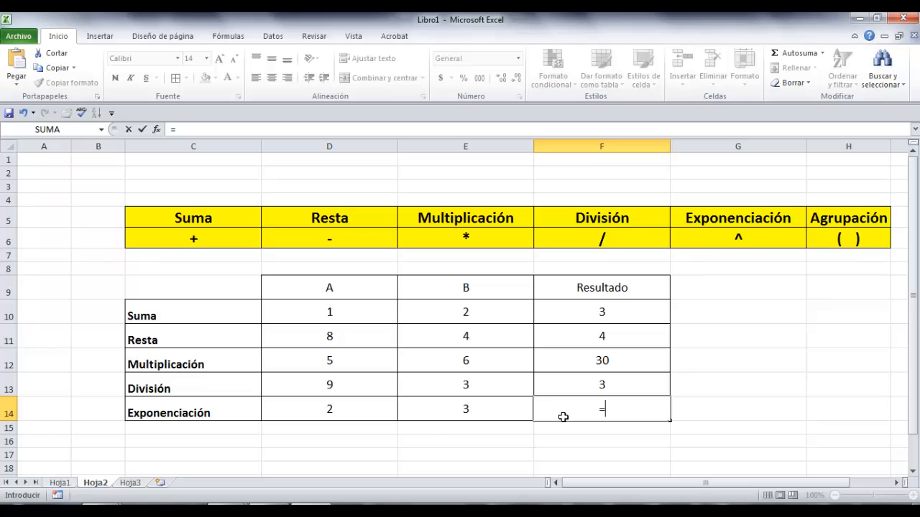
click(347, 409)
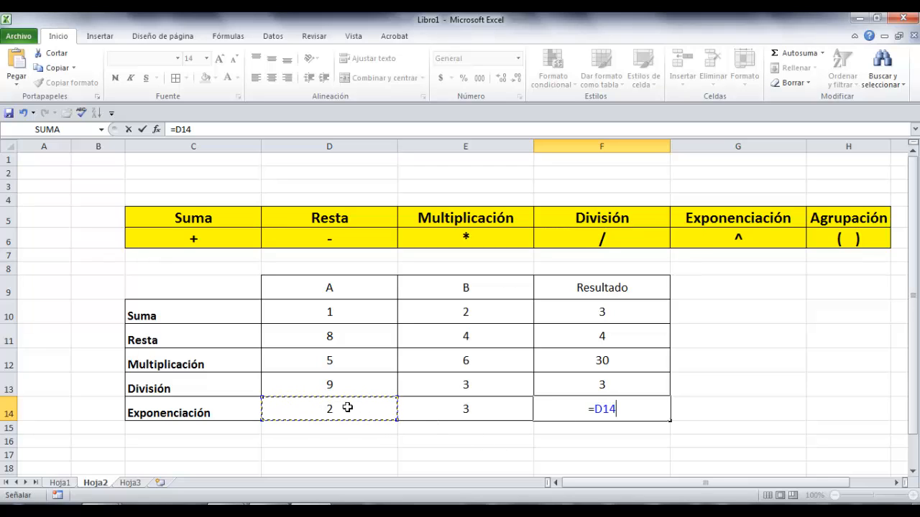
text(^)
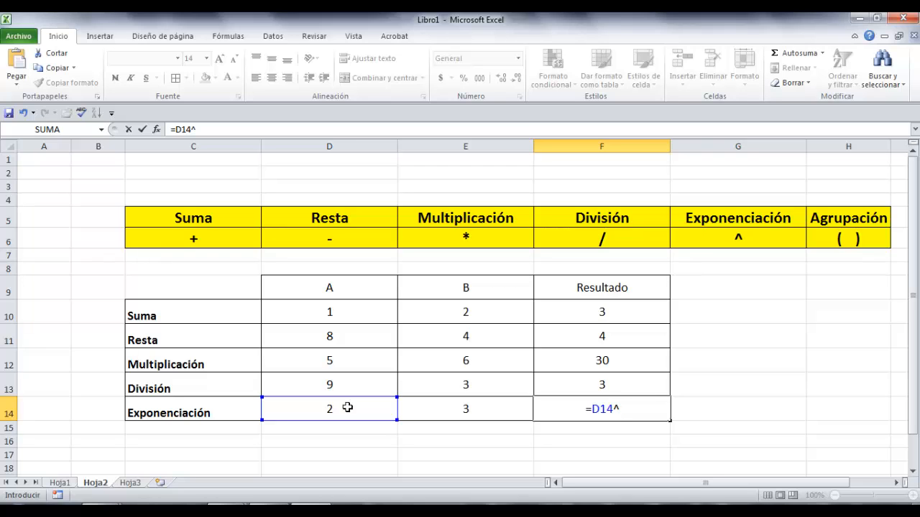
click(475, 405)
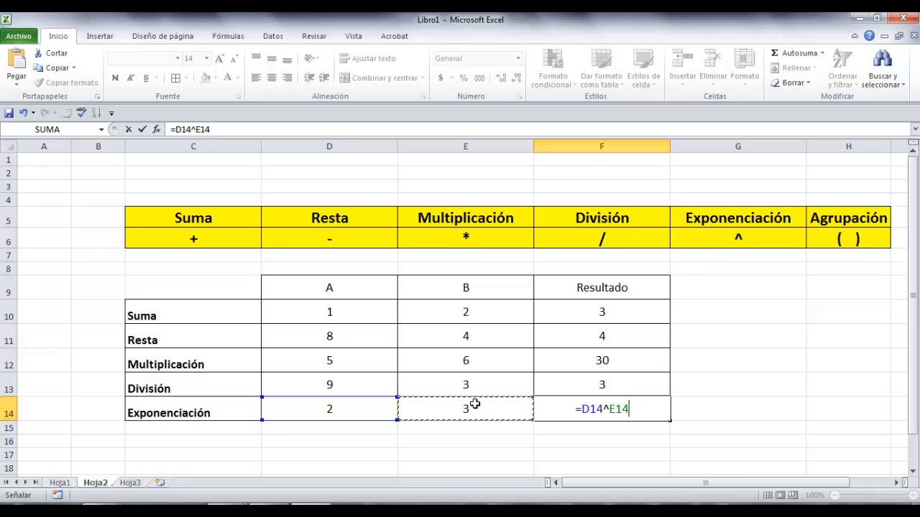
key(Return)
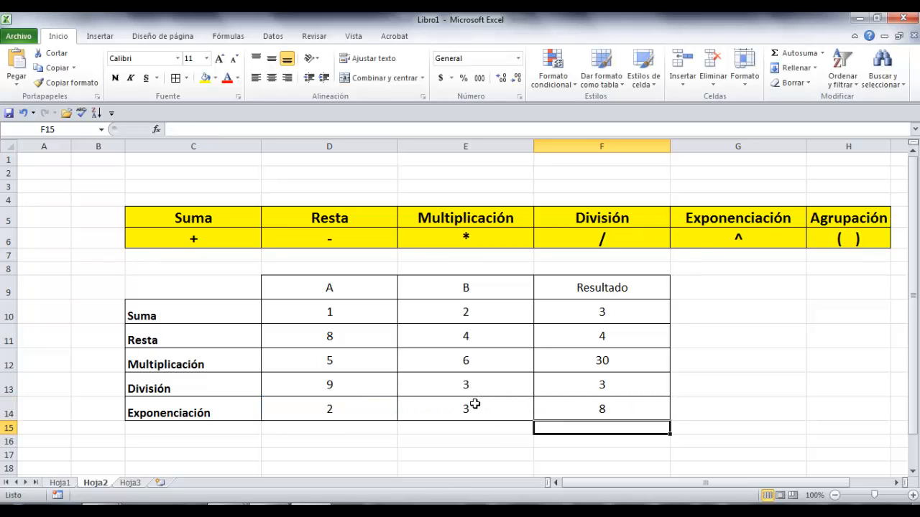
double_click(579, 409)
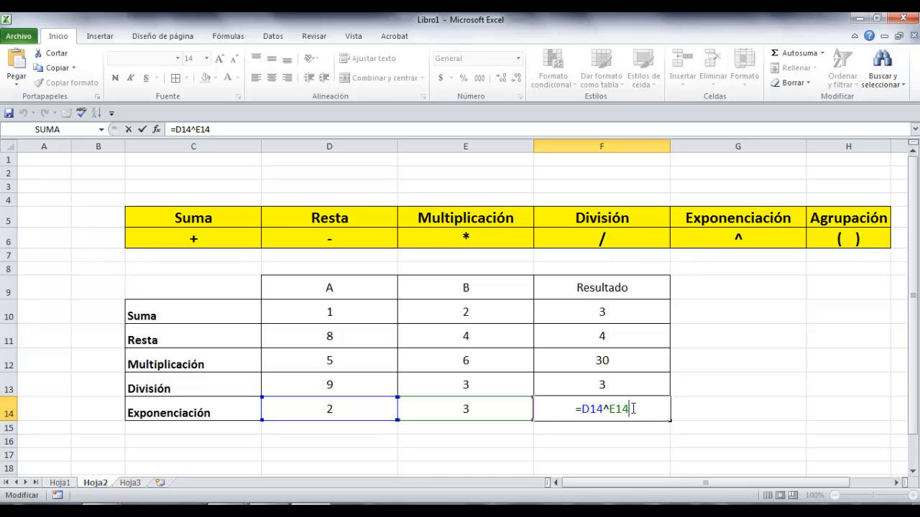
key(Return)
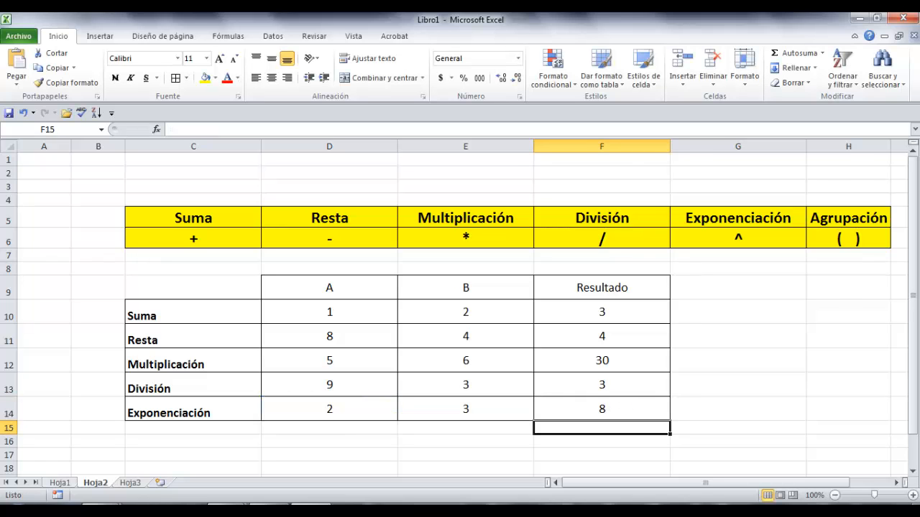
Open sheet Hoja3 and review the Orden de ejecución table's operator precedence rows, B5 to B7.
key(ctrl+Page_Down)
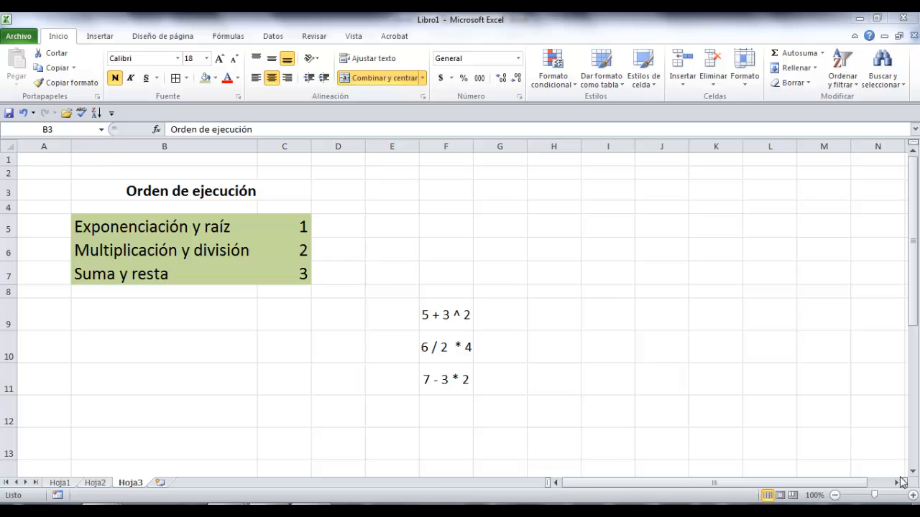
click(187, 231)
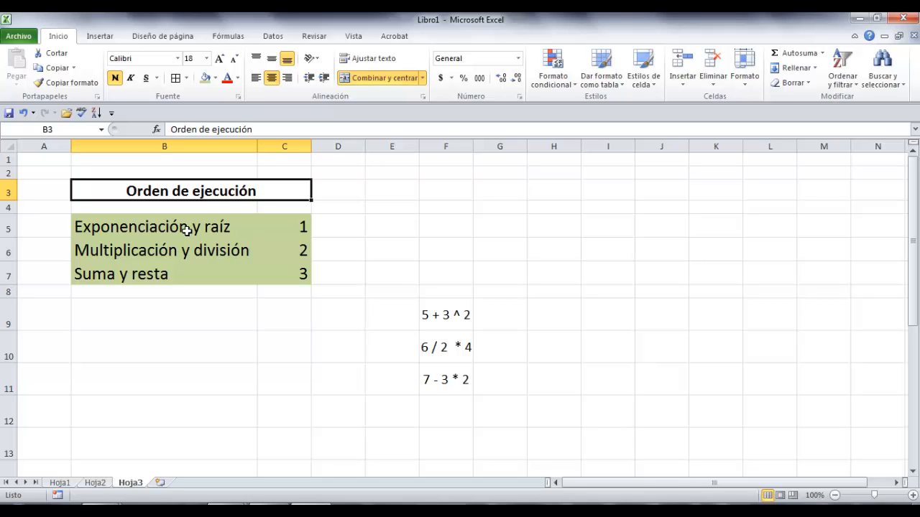
click(187, 230)
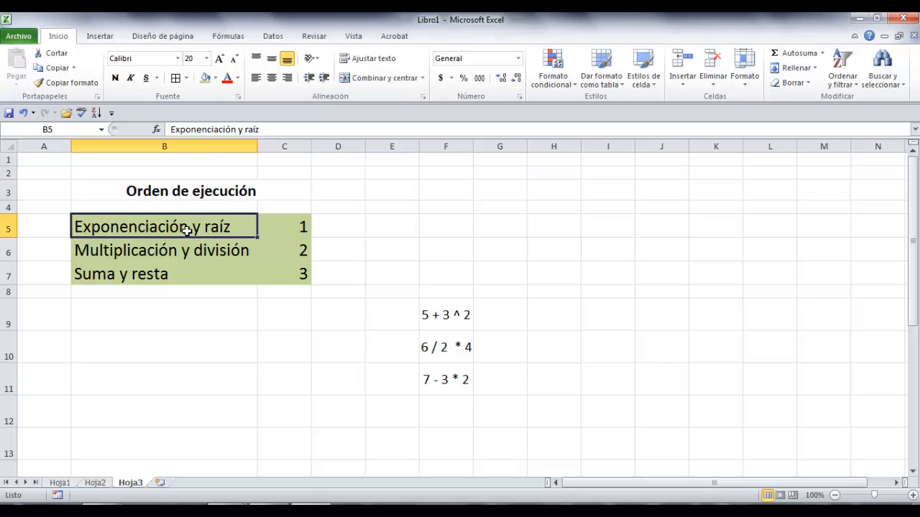
click(192, 188)
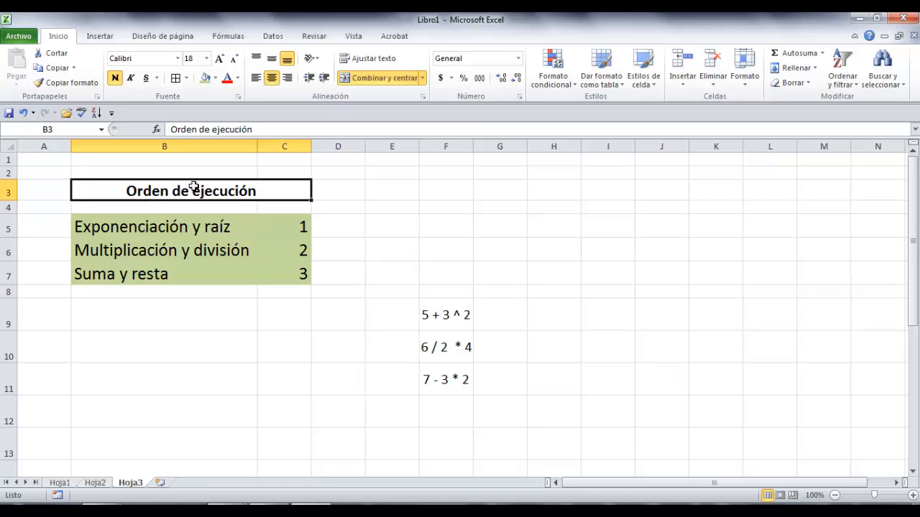
click(194, 227)
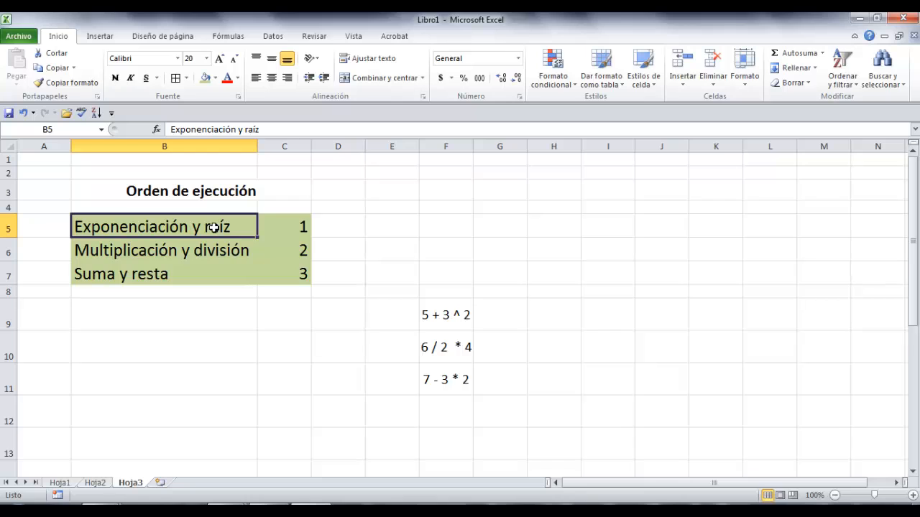
click(156, 248)
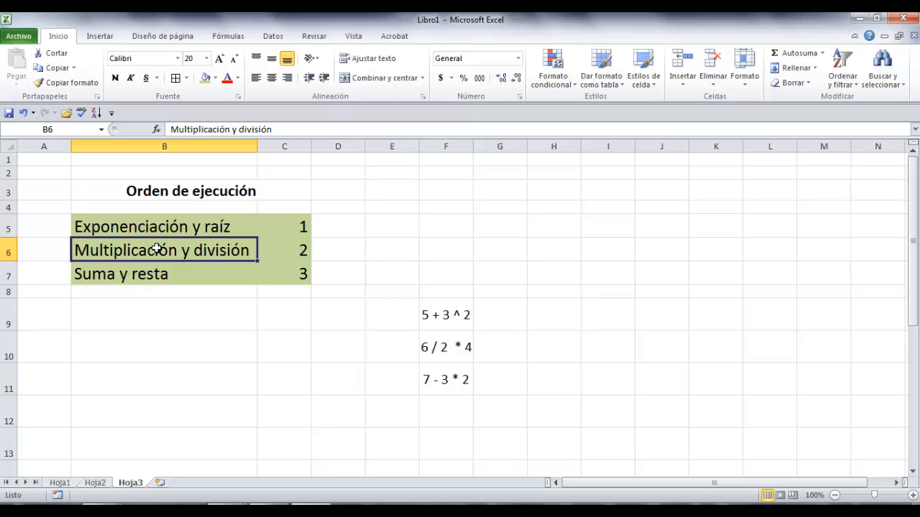
click(140, 274)
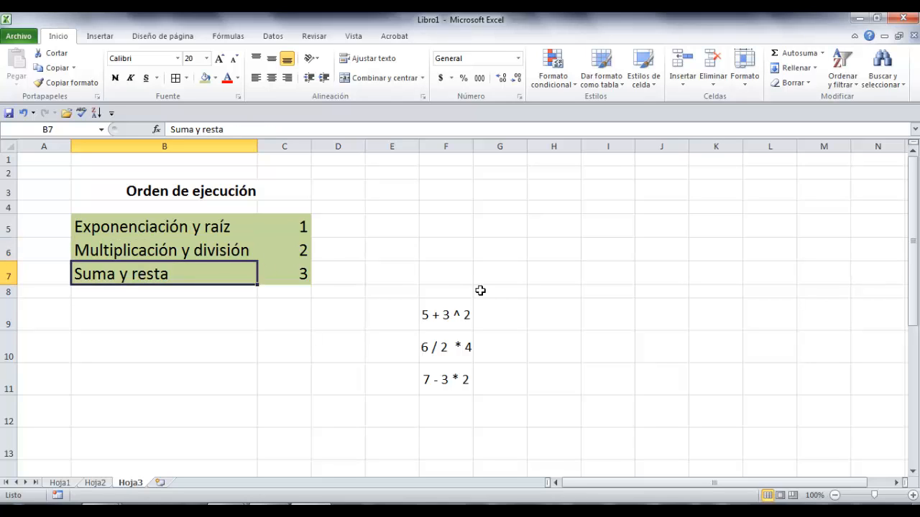
Enter the formula =5+3^2 in cell G9, beside the matching expression in F9.
click(448, 311)
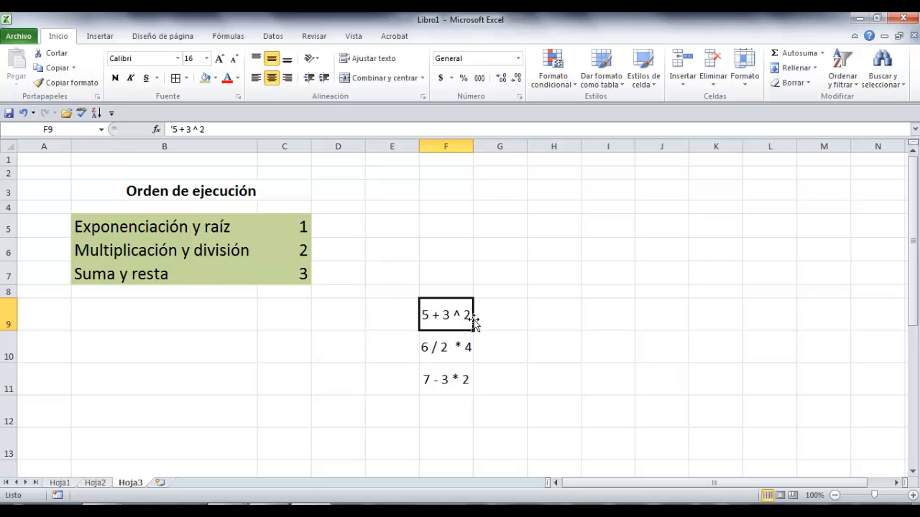
click(503, 315)
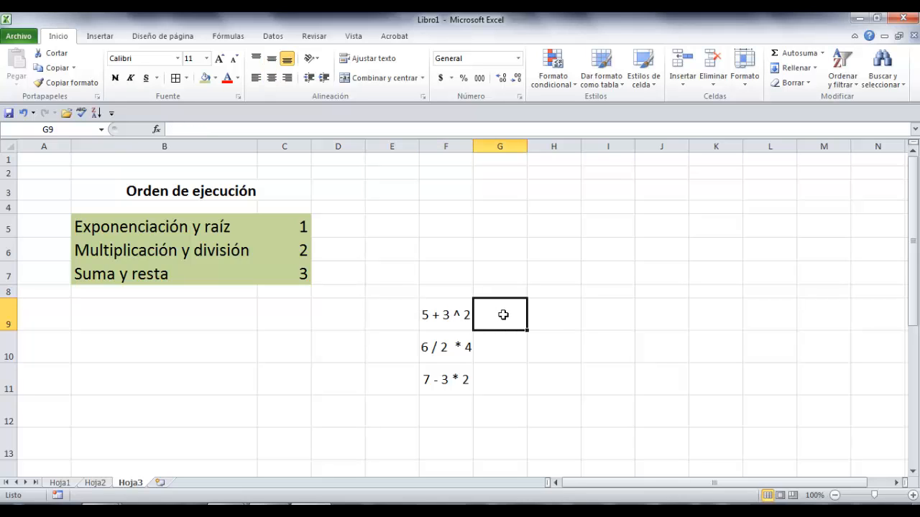
text(=5)
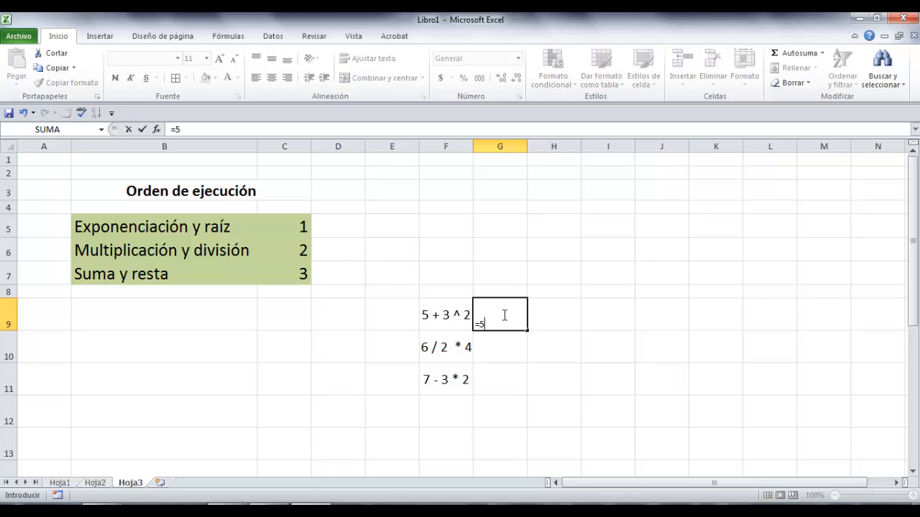
text(+3^2)
key(Return)
Center the result in G9 horizontally and vertically and increase its font size to 16.
click(503, 315)
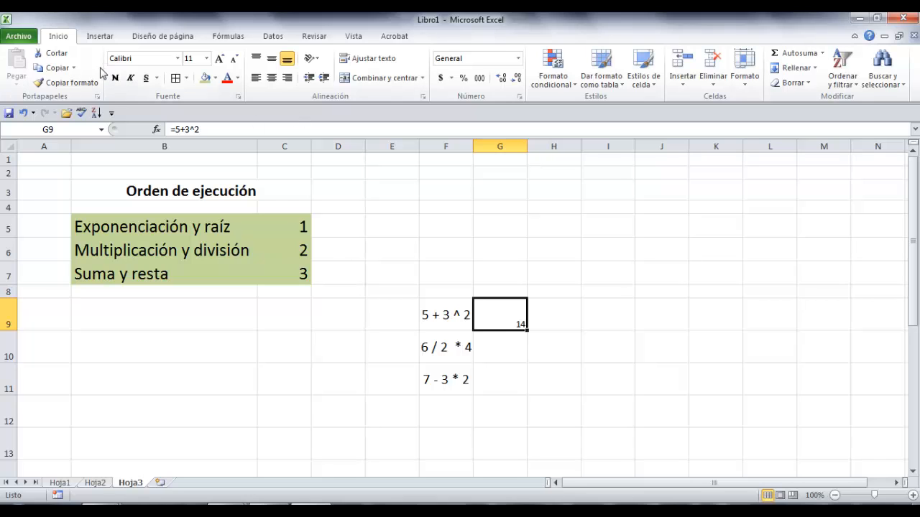
click(272, 77)
click(274, 60)
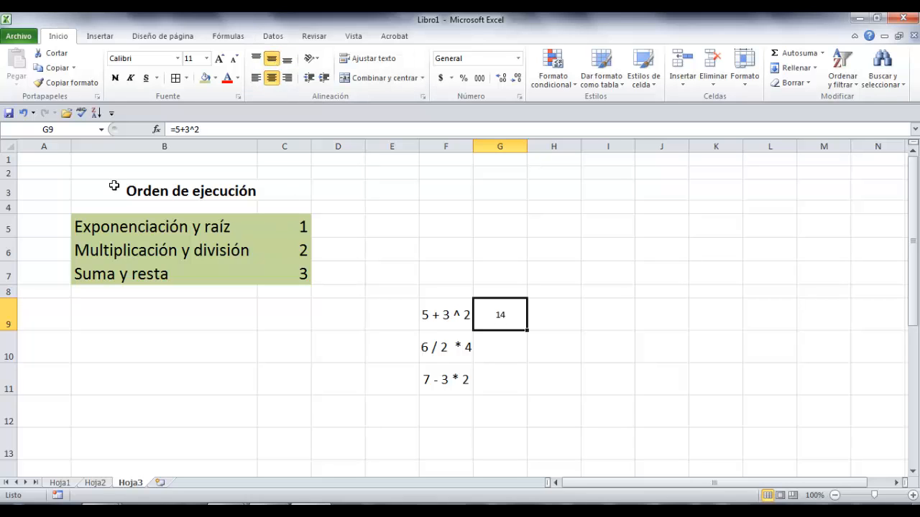
click(219, 60)
click(220, 61)
click(220, 60)
Enter the formula =6/2*4 in cell G10, beside the matching expression in F10.
click(503, 353)
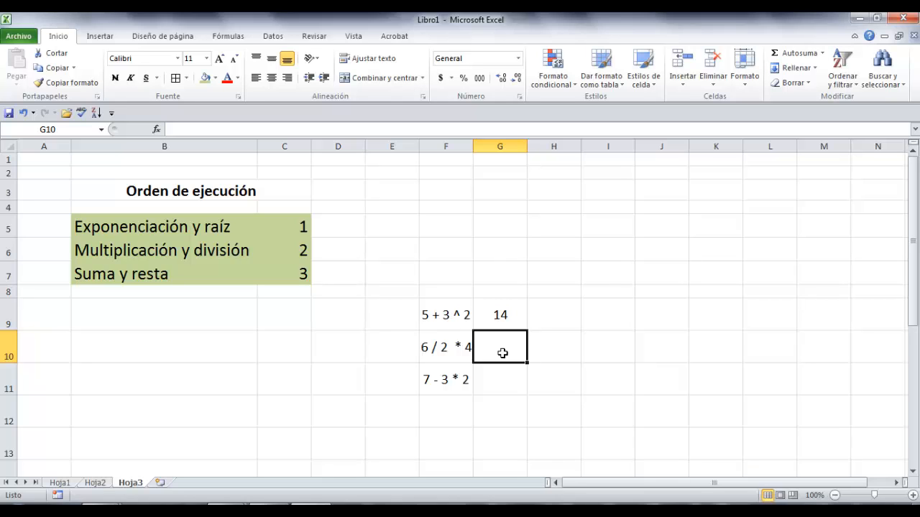
text(=)
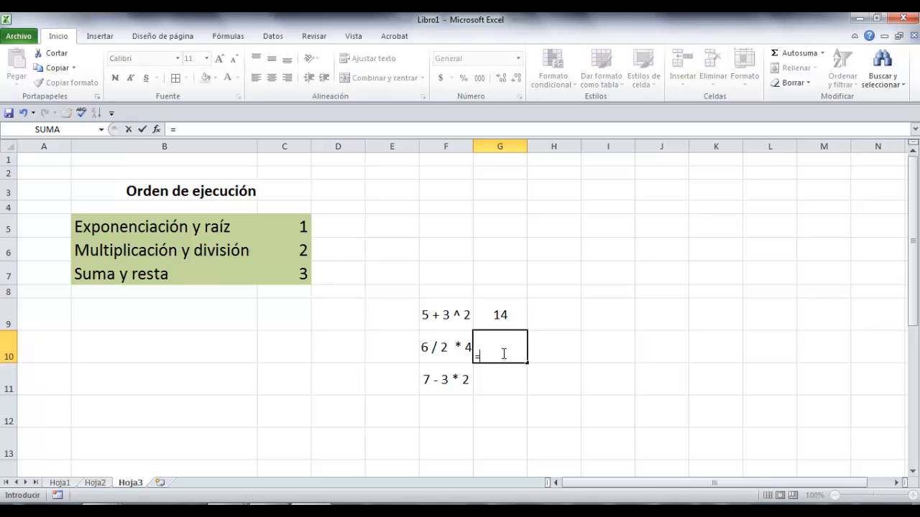
text(6/2*4)
key(Return)
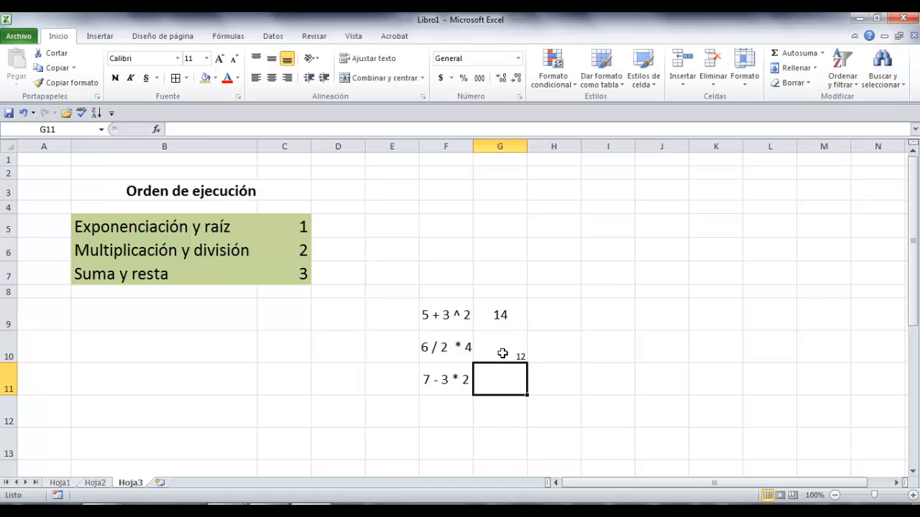
Copy the formatting of G9 onto cells G10:G11.
click(493, 311)
click(63, 84)
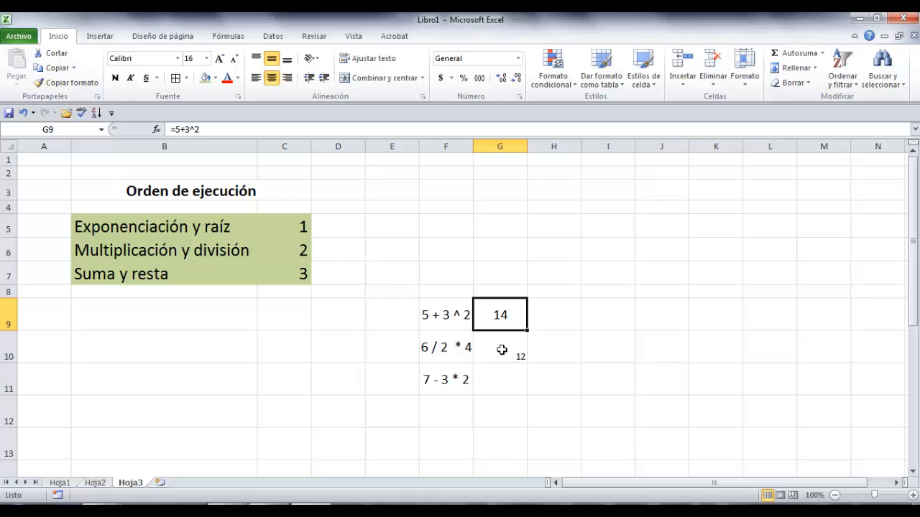
click(63, 83)
drag(499, 355, 504, 386)
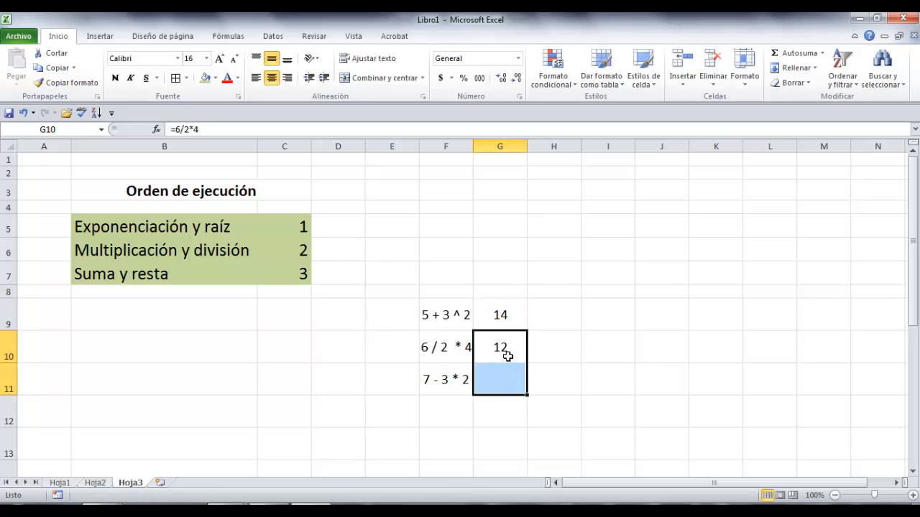
Enter the formula =7-3*2 in cell G11, beside the matching expression in F11.
click(500, 375)
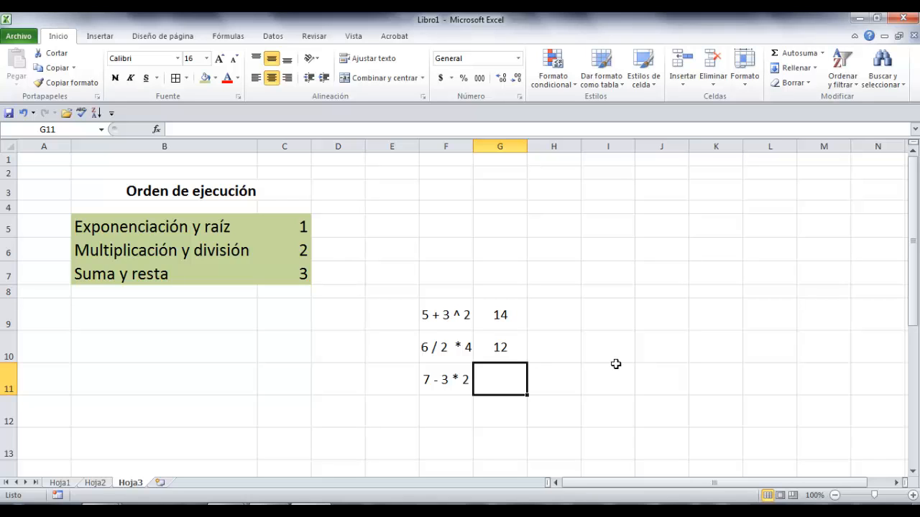
text(=)
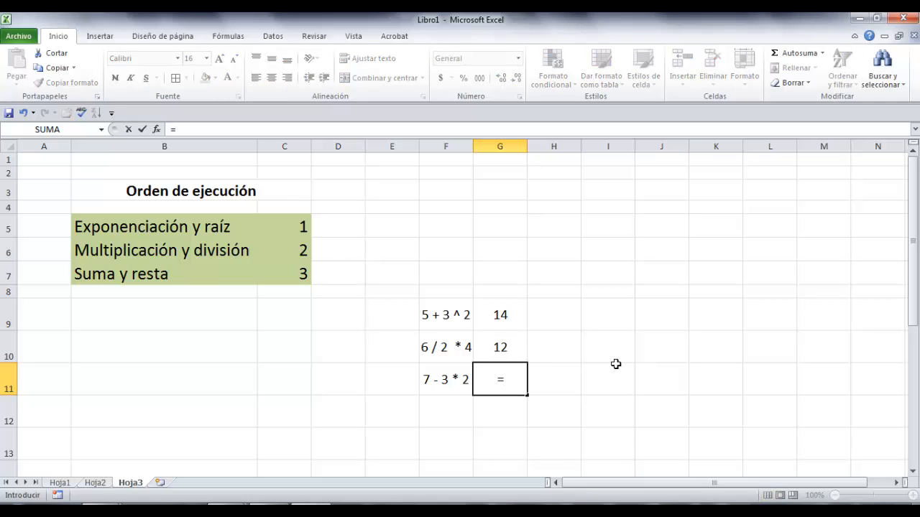
text(7-3*2)
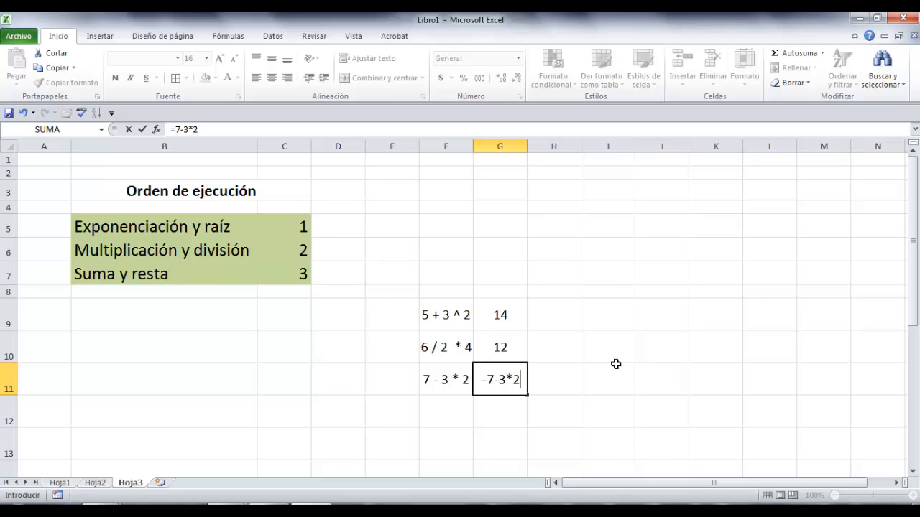
key(Return)
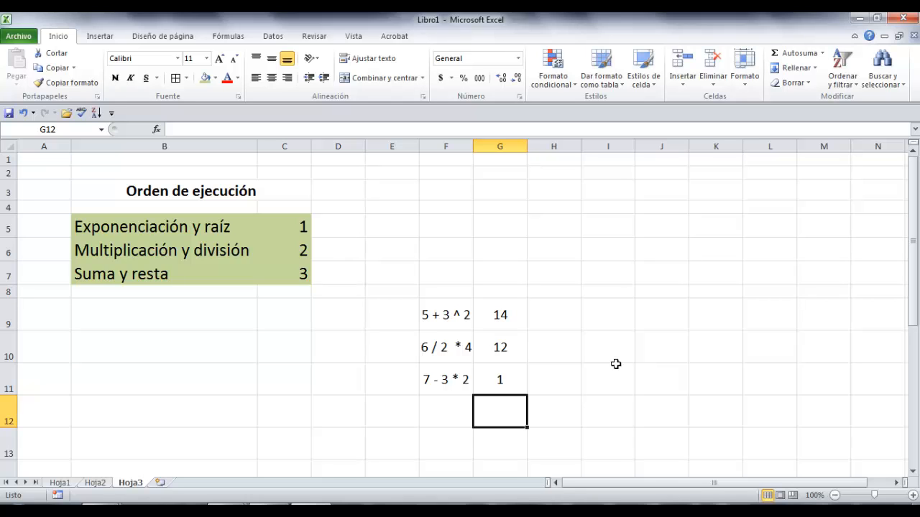
Enter the grouped formula =(5+3)^2 in cell H9 and select G9 beside it.
key(Up)
key(Up)
key(Up)
key(Up)
key(Down)
key(Right)
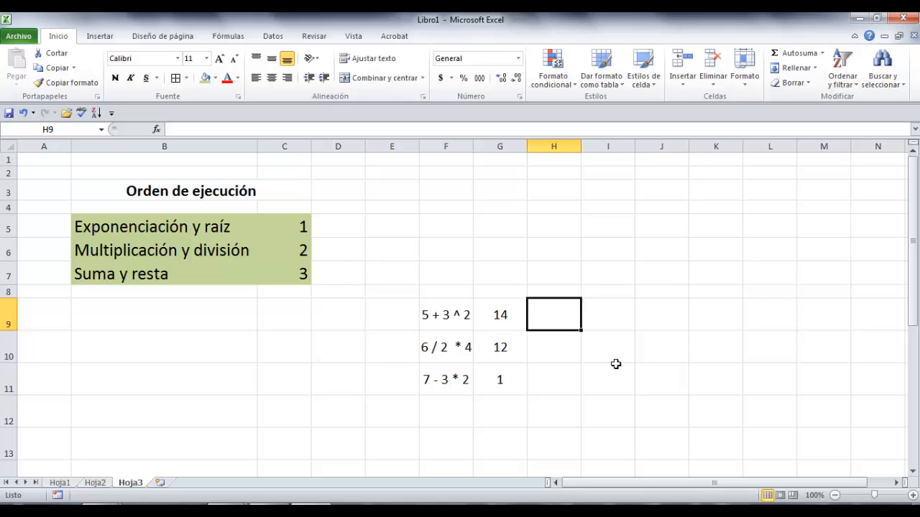
text(=()
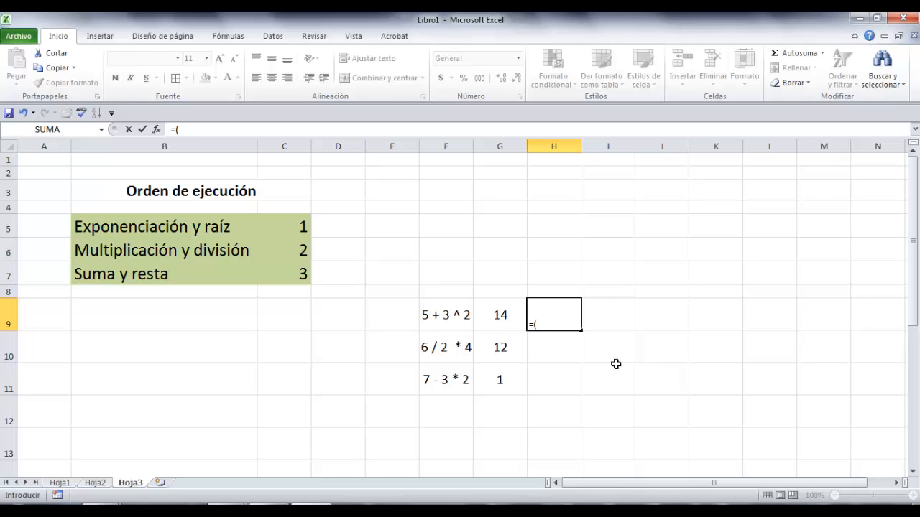
text(5+3))
text(^ 2)
key(Return)
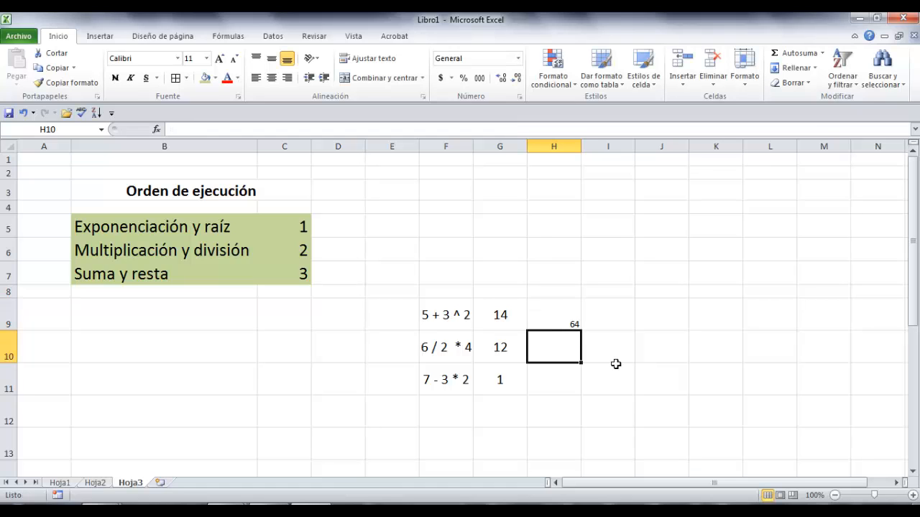
click(513, 317)
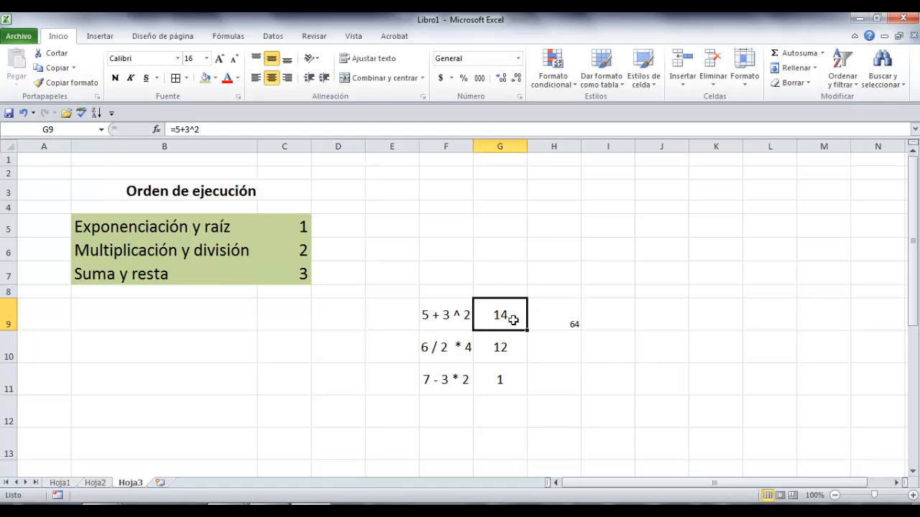
Copy the formatting of G9 onto cells H9:H11 and check the grouped formula in H9.
click(65, 83)
drag(554, 305, 547, 380)
click(546, 322)
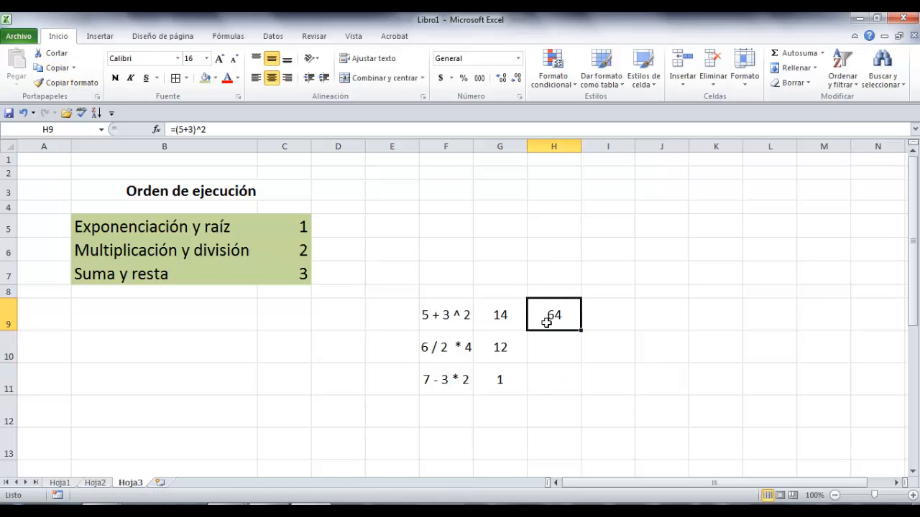
key(F2)
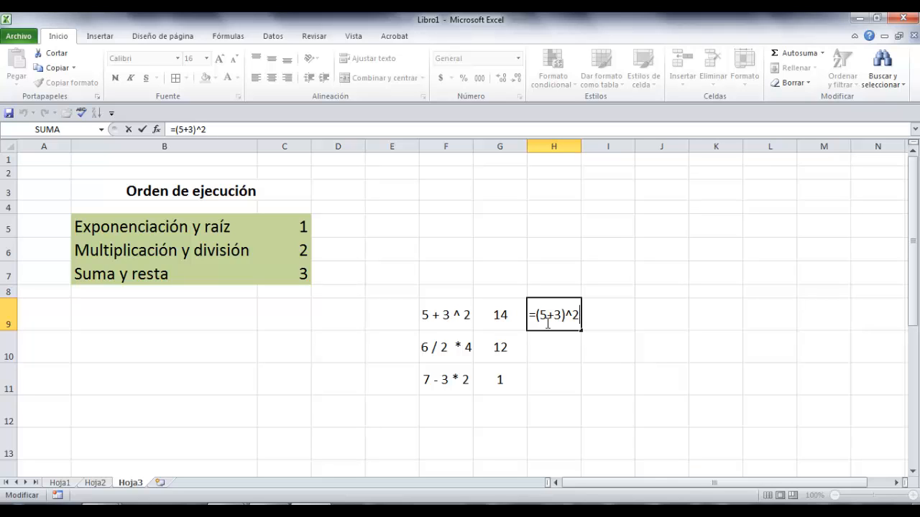
key(Return)
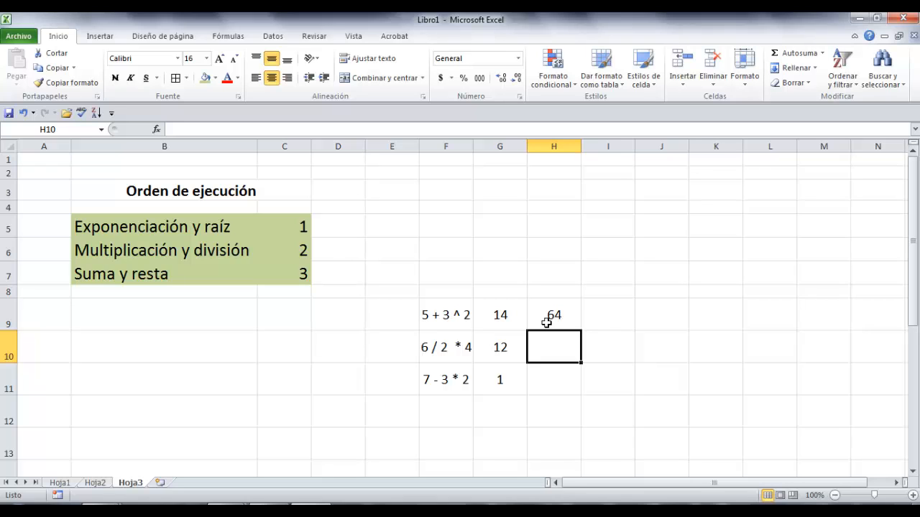
Enter the grouped formula =6/(4*2) in cell H10.
text(=)
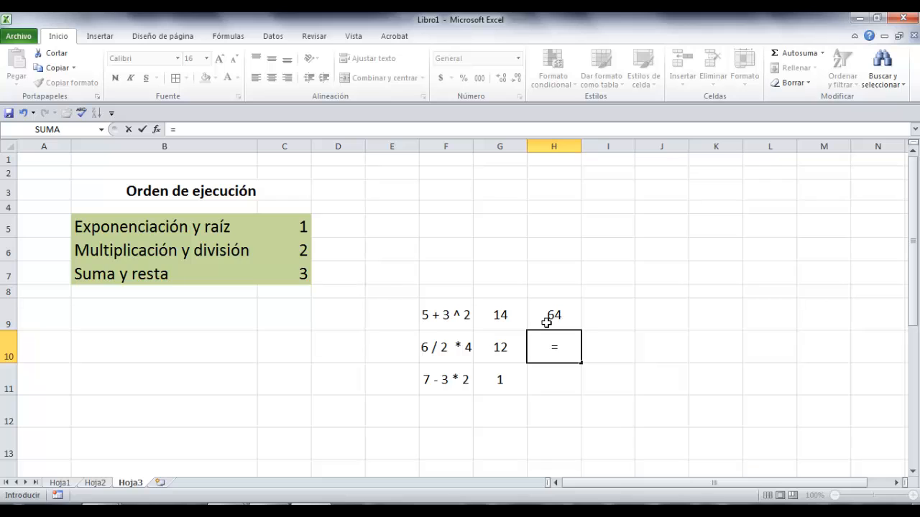
text(6/(4*2))
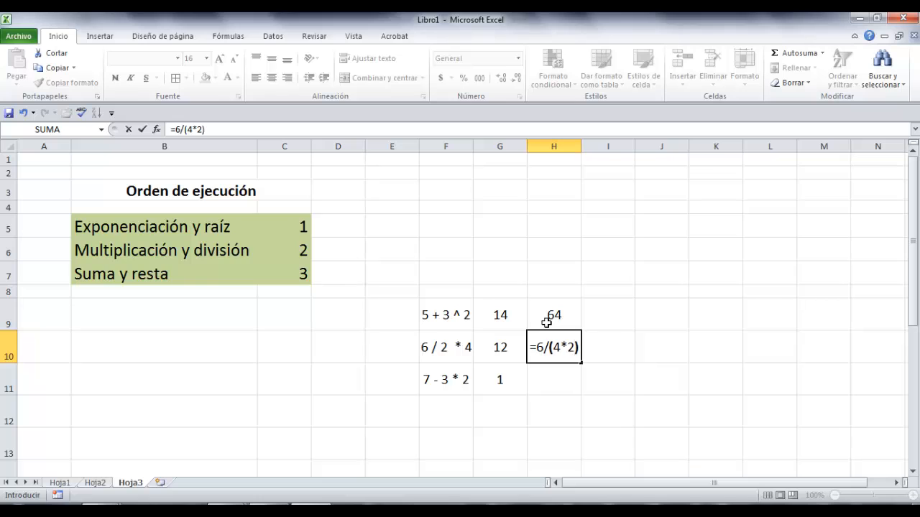
key(Return)
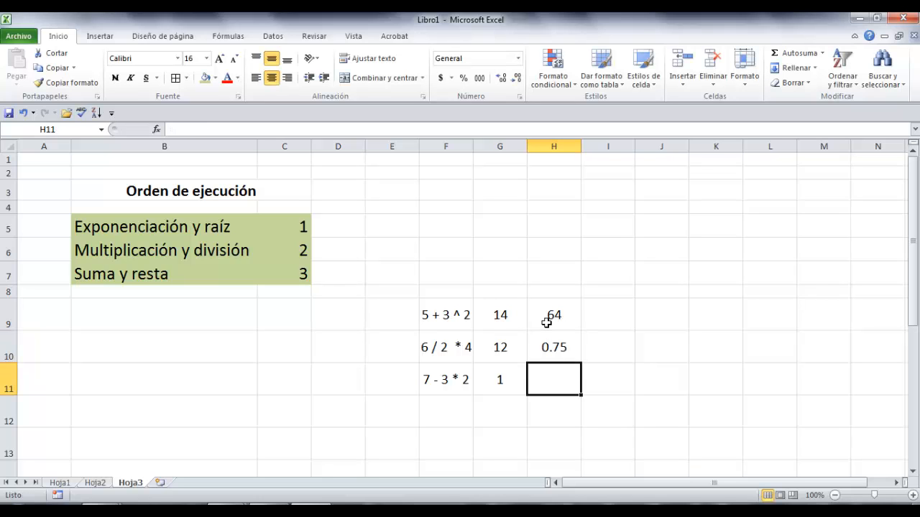
Examine the parts of the formula in H10, stepping through the parenthesized product and the division.
key(Up)
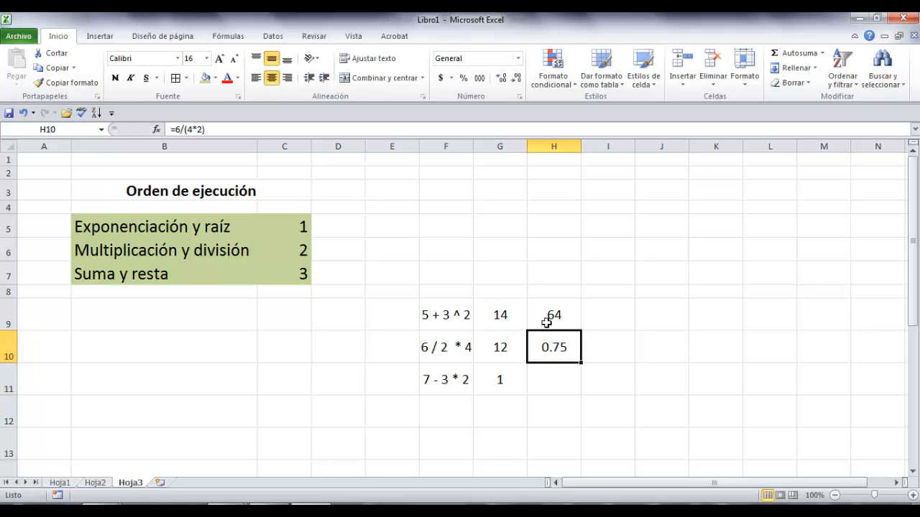
key(F2)
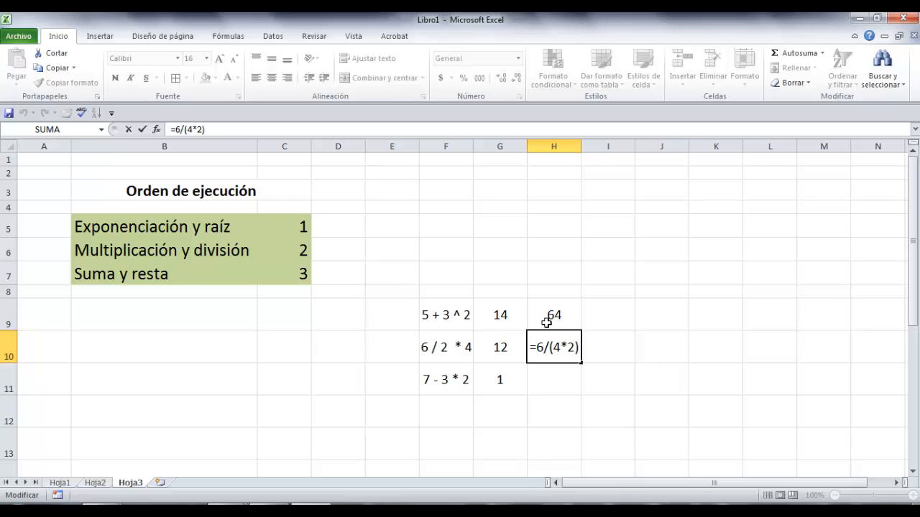
key(Left)
key(Left)
key(Left)
key(Left)
key(Right)
key(Right)
key(Right)
key(Left)
key(Left)
key(Left)
key(Left)
key(Left)
key(Return)
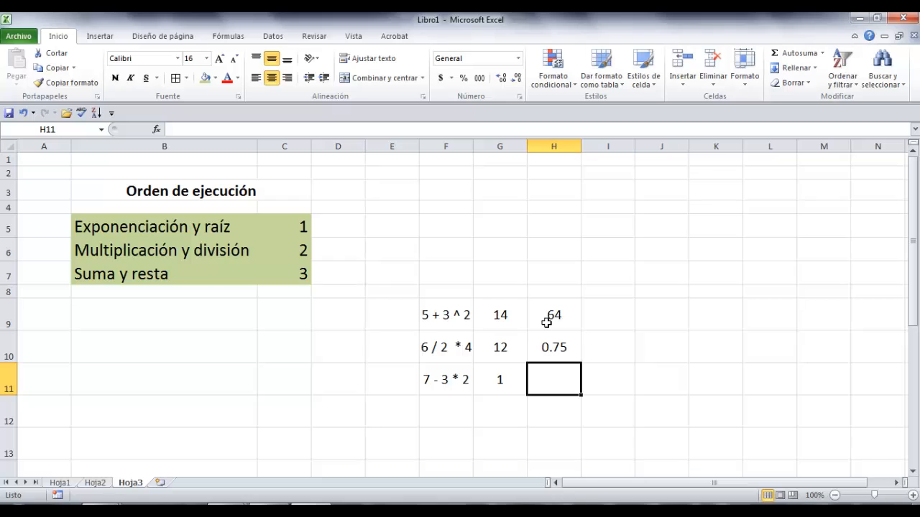
Enter the grouped formula =(7-3)*2 in cell H11.
text(=()
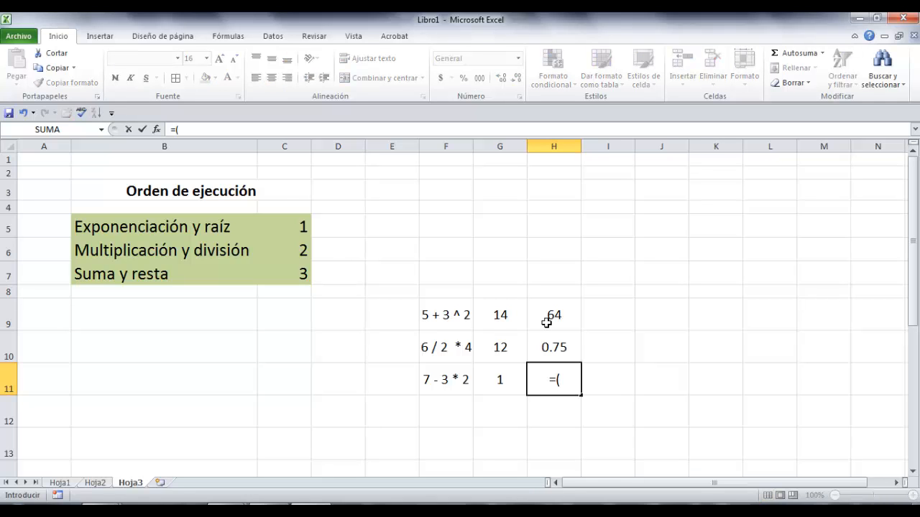
text(7-3)*2)
key(Return)
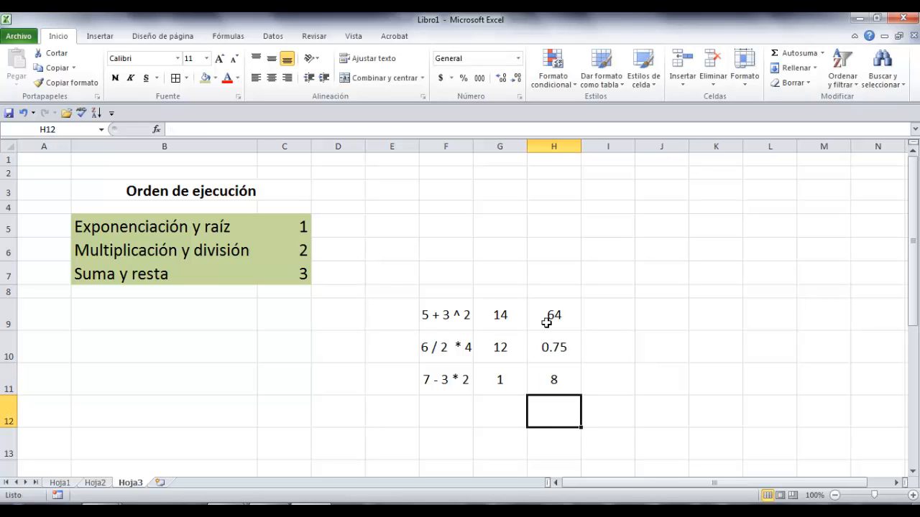
Review the grouped formulas in H9:H11, opening the one in H9 to examine its parentheses.
key(Up)
key(Up)
key(Down)
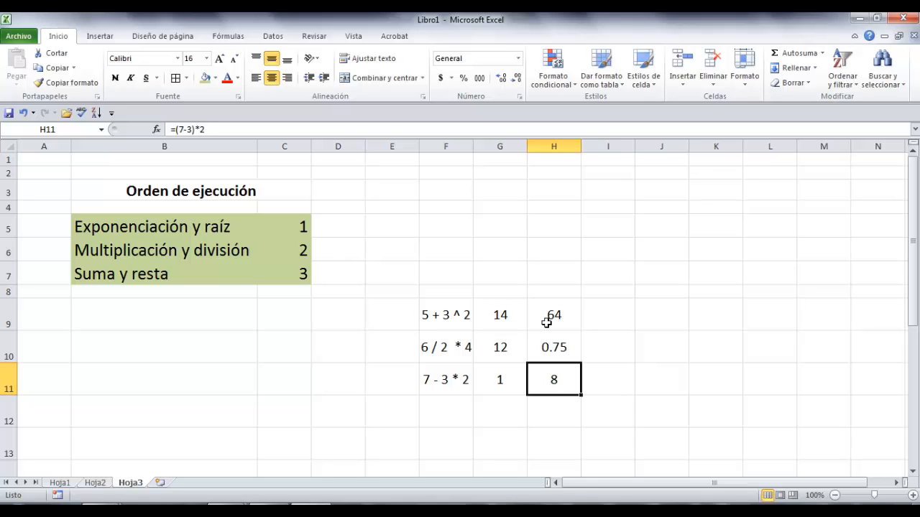
key(Up)
key(Up)
key(F2)
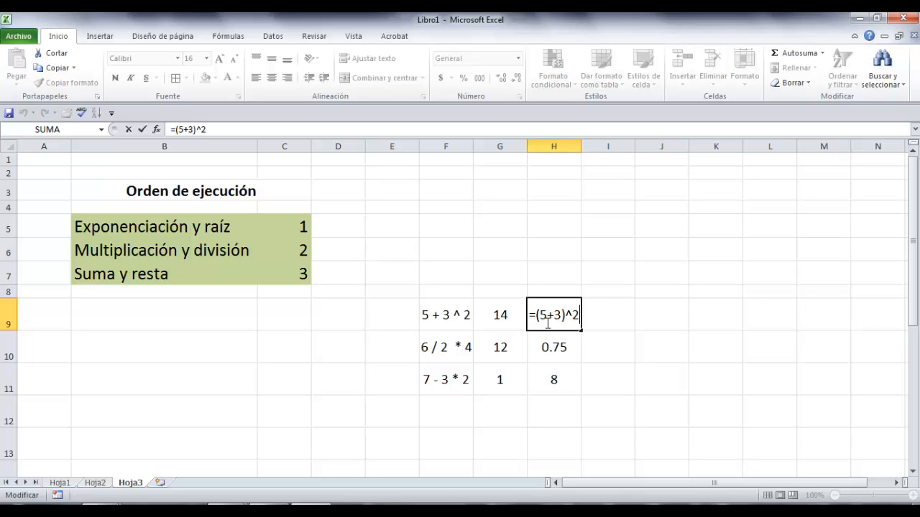
key(Return)
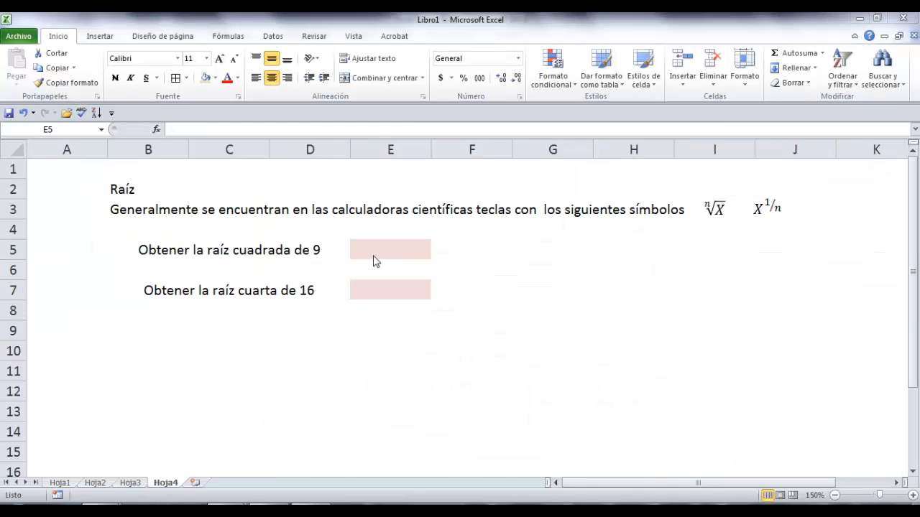
On Hoja4, enter =9^(1/2) in E5 for the square root of 9 and =16^(1/4) in E7 for the fourth root of 16.
click(375, 249)
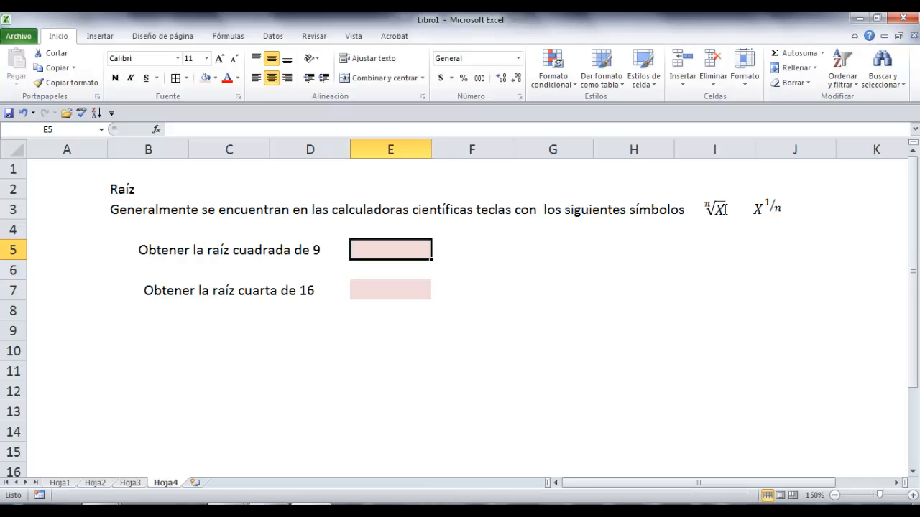
click(762, 208)
click(752, 248)
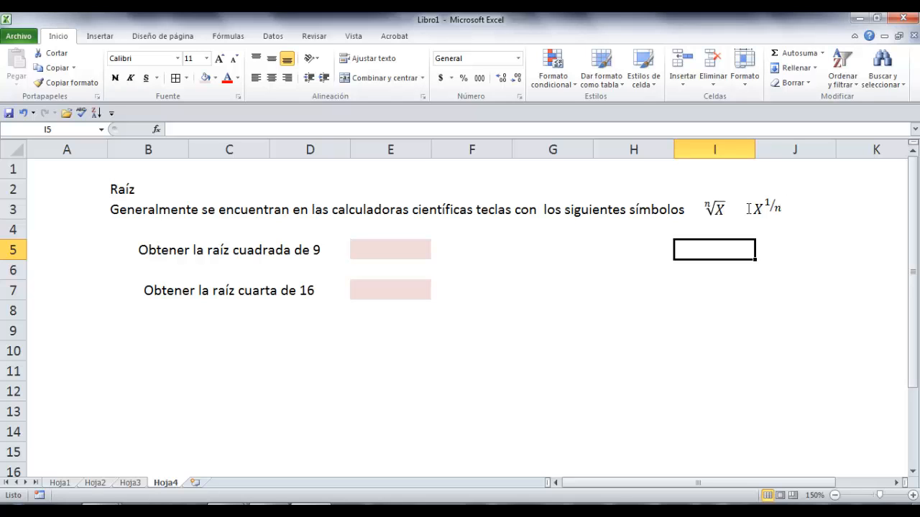
click(367, 249)
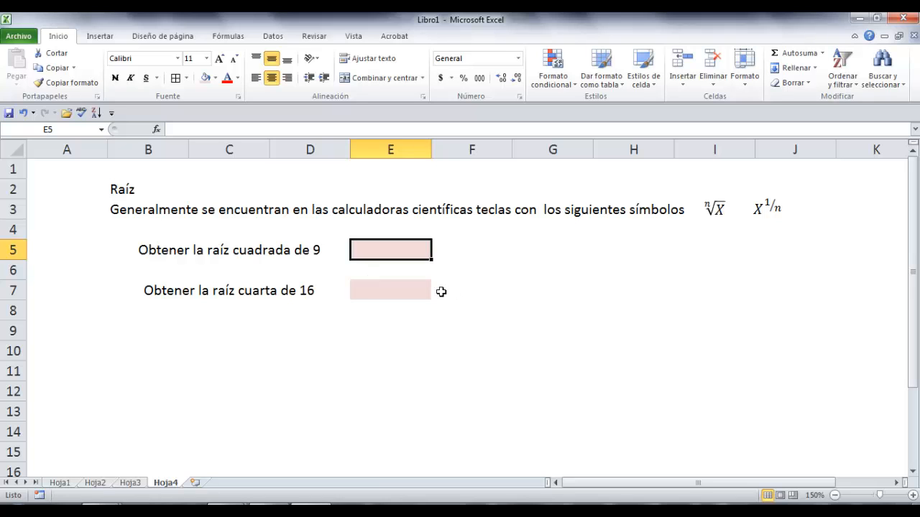
text(=9)
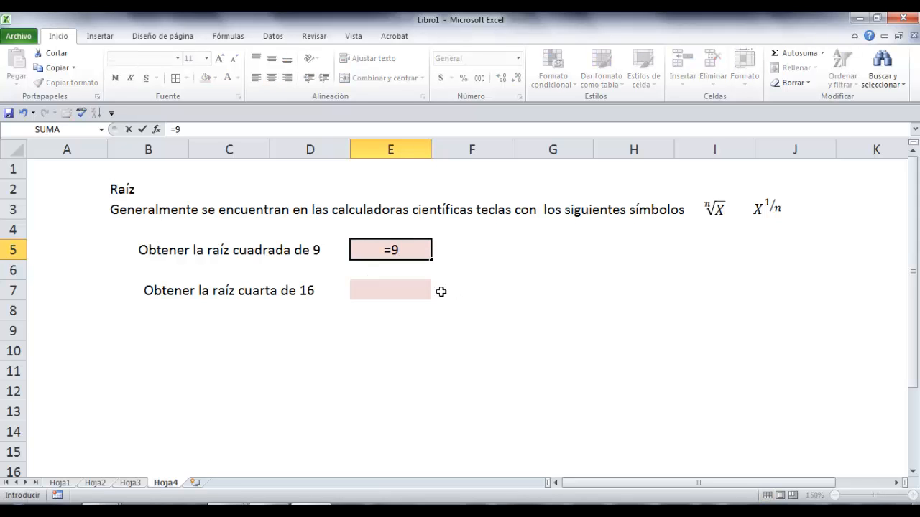
text(^)
text(1)
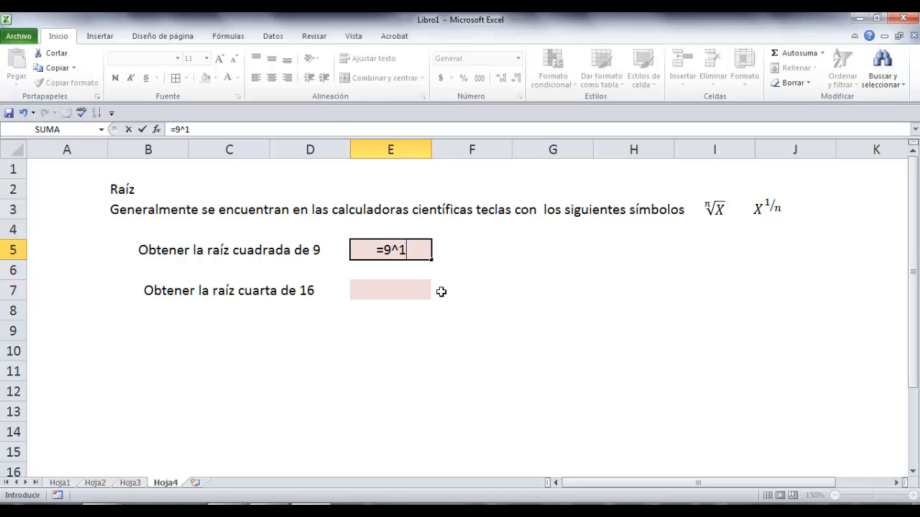
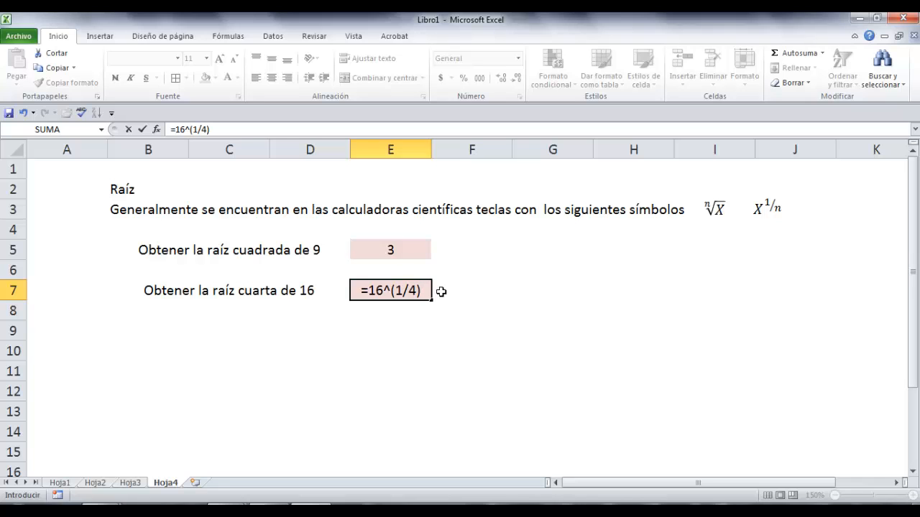
key(Return)
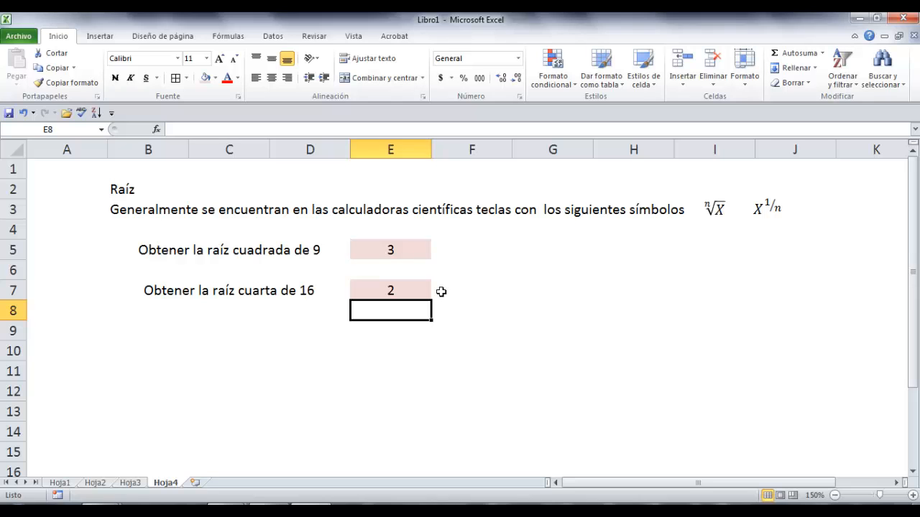
Examine the root formulas in E5 and E7, comparing how each fractional exponent is grouped in parentheses.
key(Up)
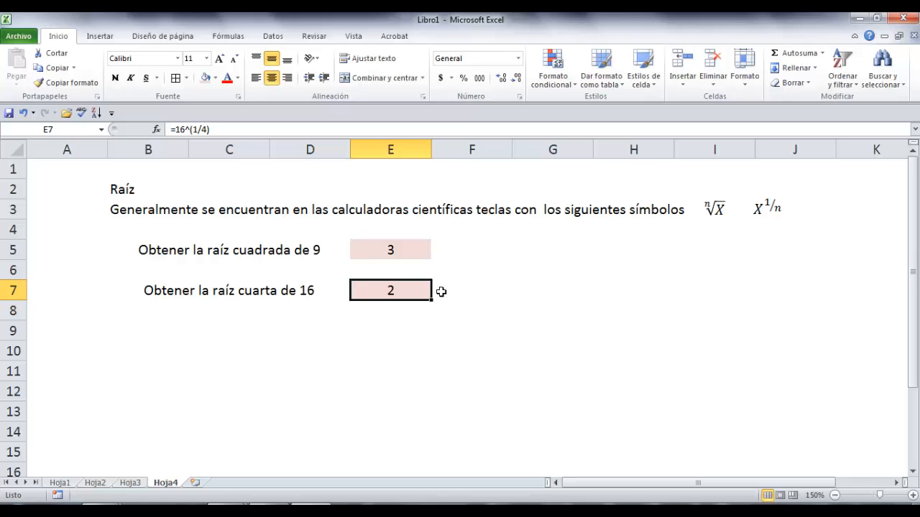
key(Up)
key(Up)
key(F2)
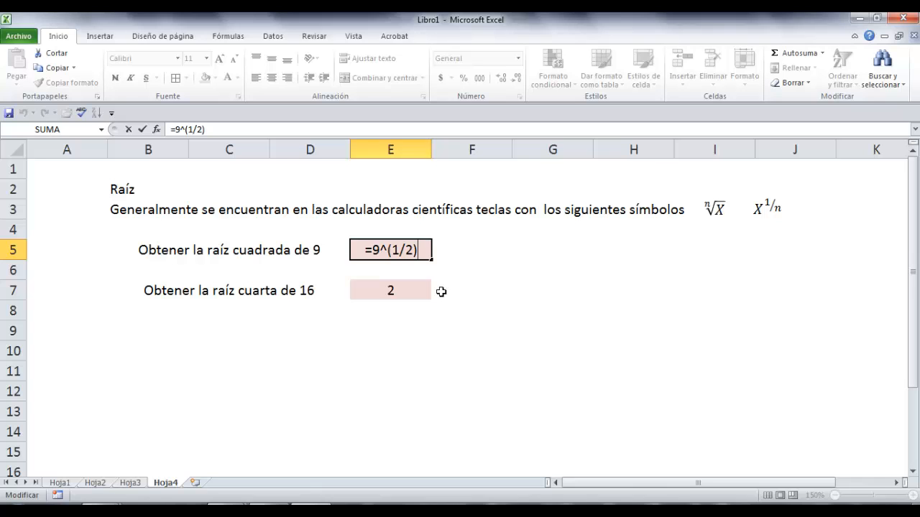
key(Return)
key(Down)
key(Down)
key(Up)
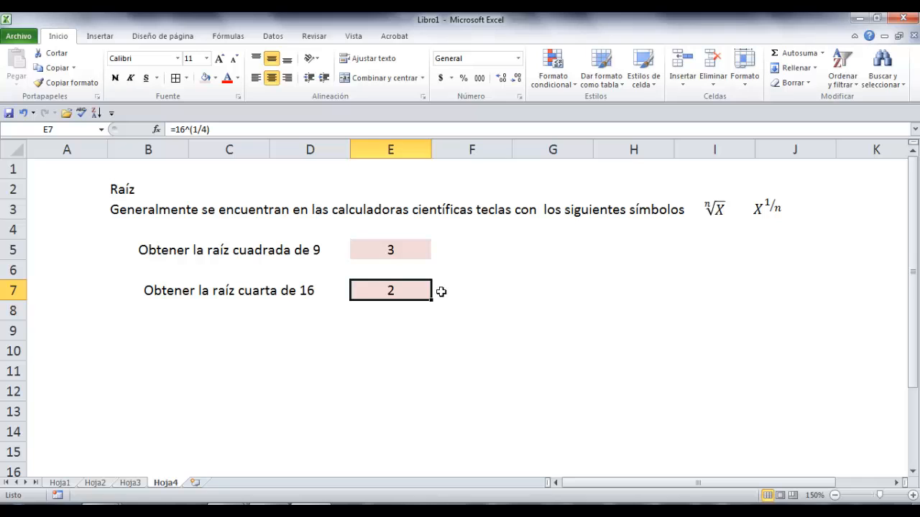
key(F2)
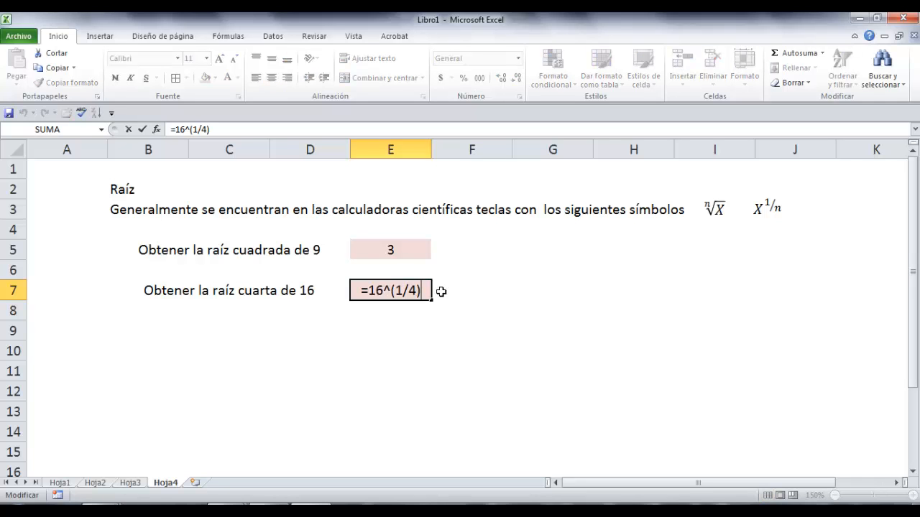
key(Return)
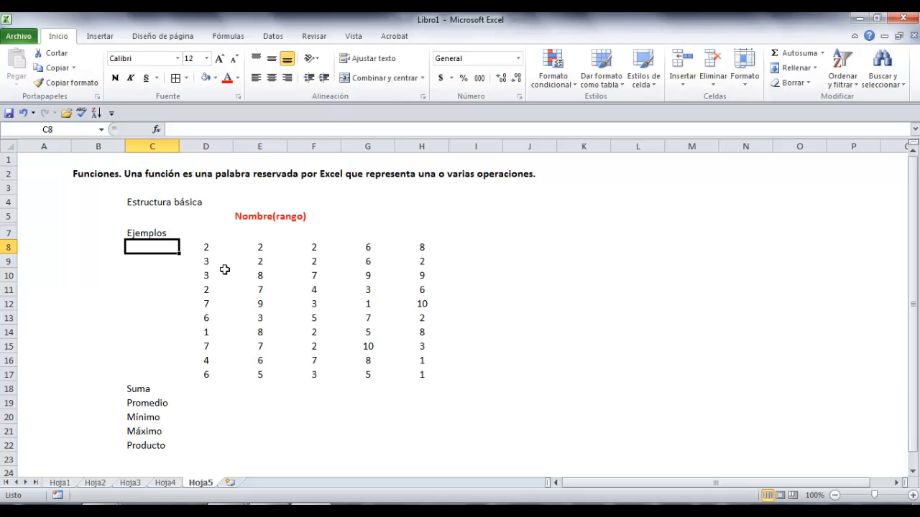
On Hoja5, review the function definition in B2, the basic structure heading in C4 and the syntax in E5.
click(83, 175)
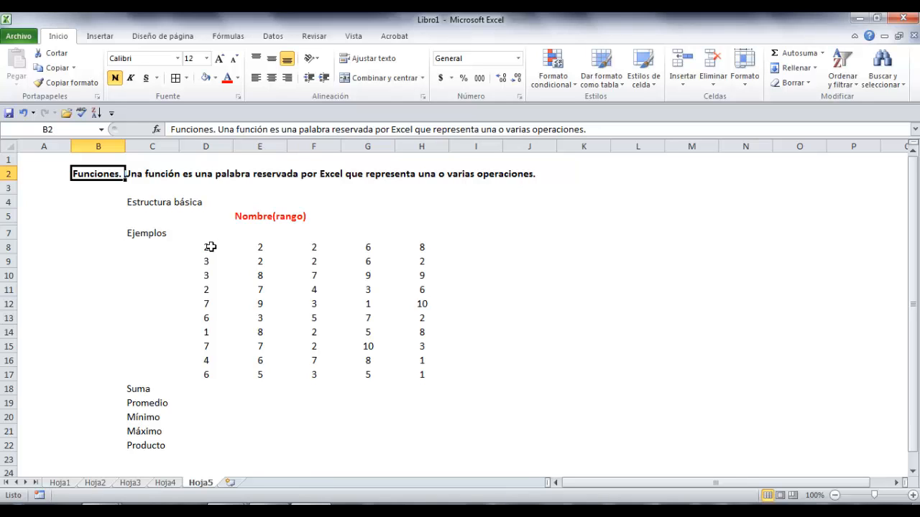
drag(141, 197, 144, 202)
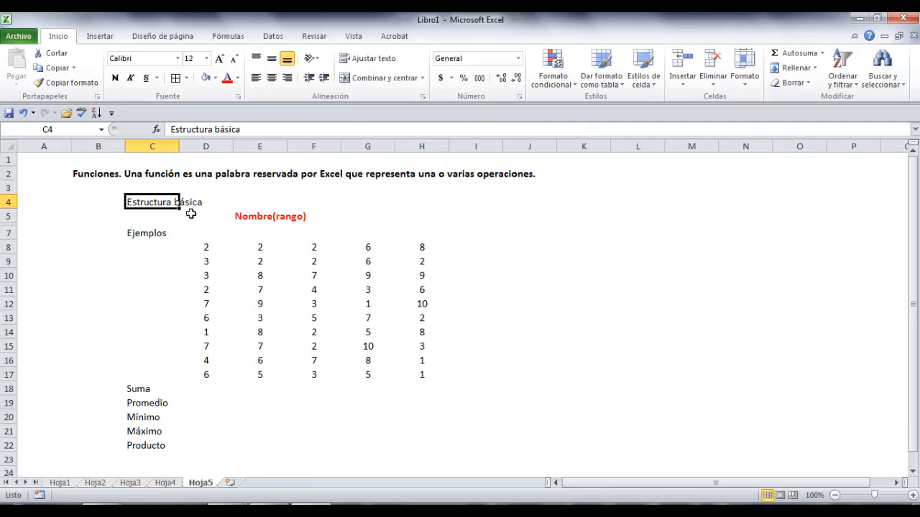
click(248, 216)
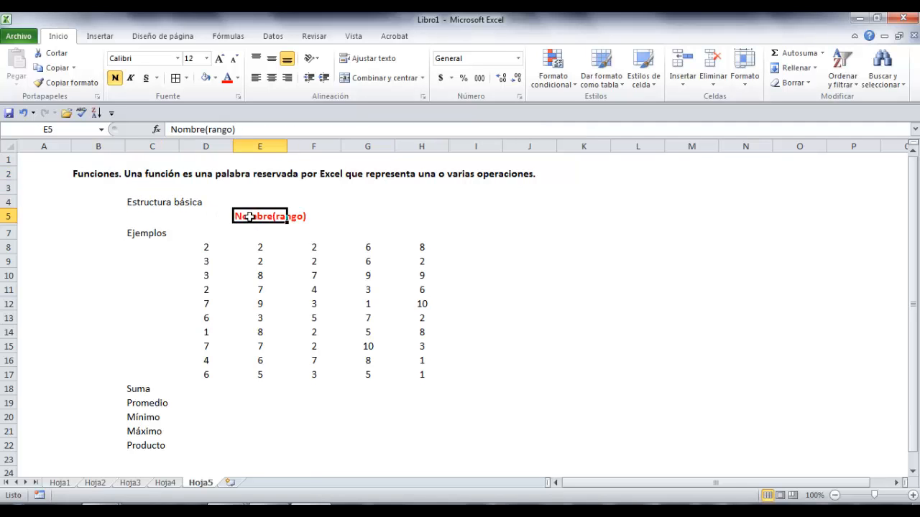
double_click(243, 217)
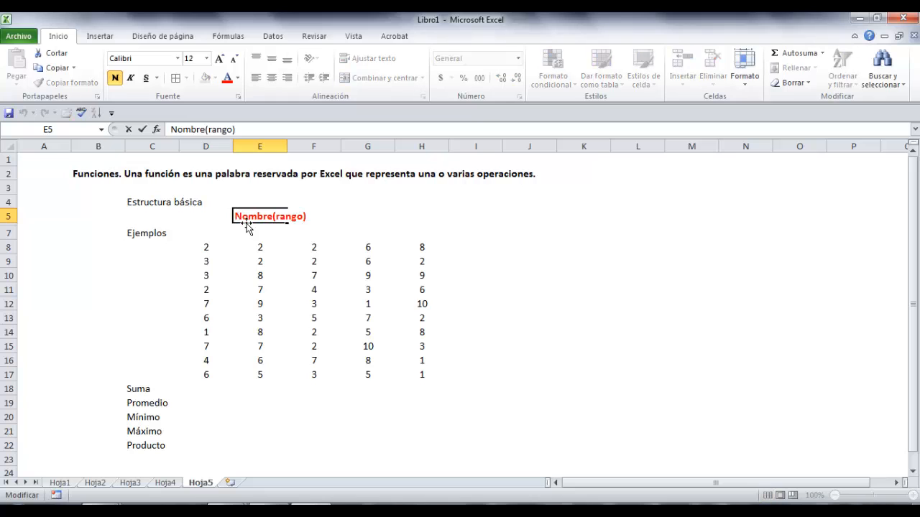
text(=)
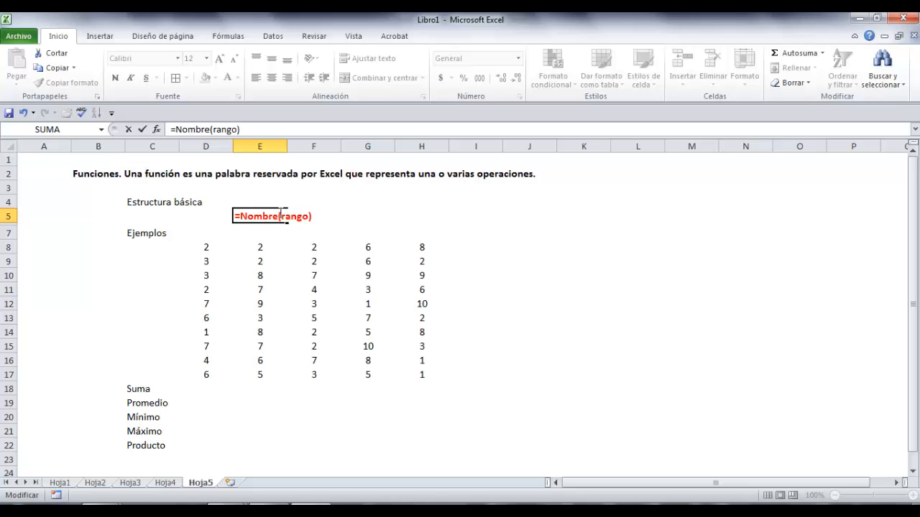
double_click(286, 217)
key(Escape)
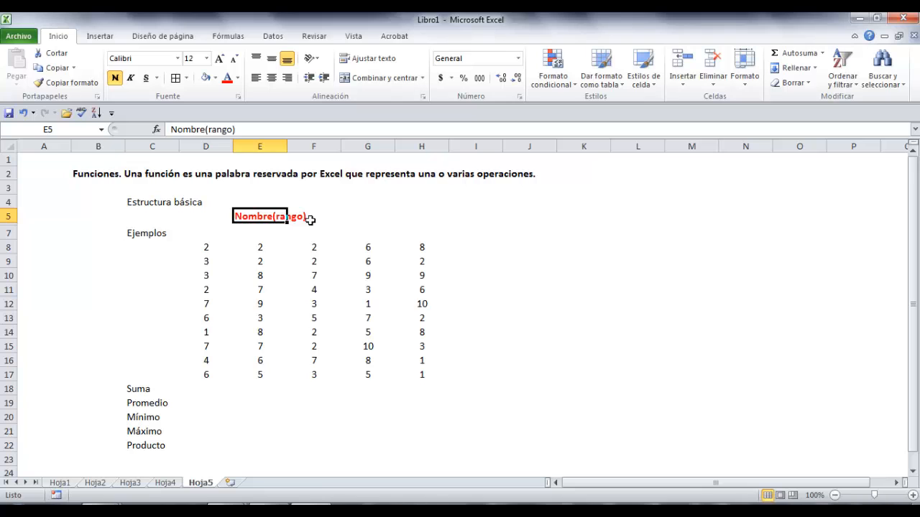
Sum the first column of example numbers with =SUMA(D8:D17) in D18 and fill the formula across to H18.
click(204, 243)
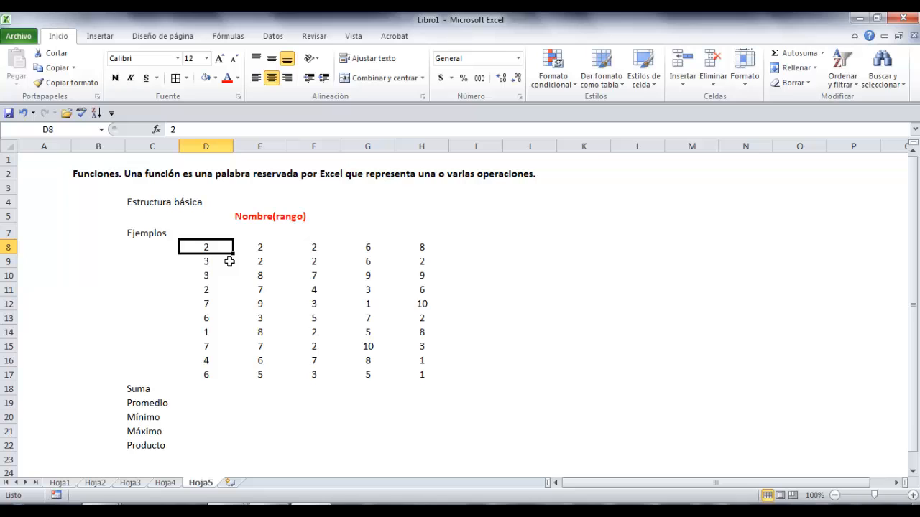
click(424, 374)
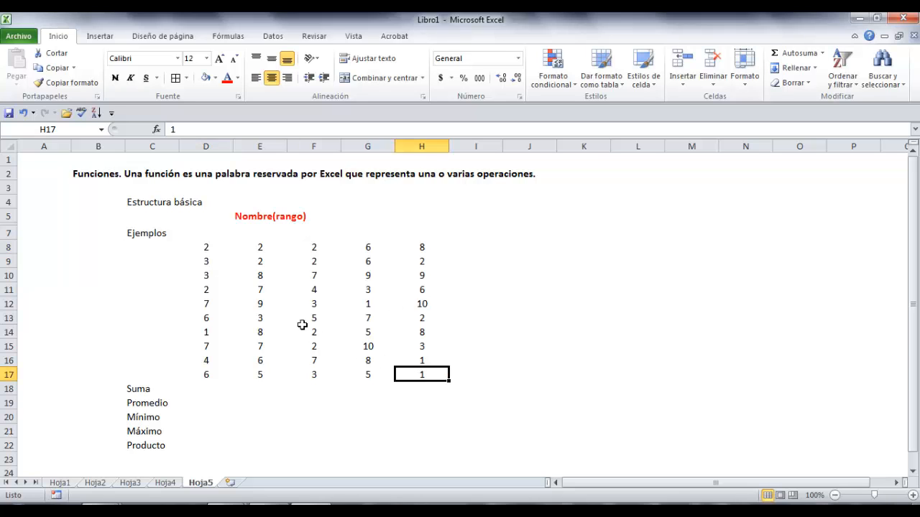
click(201, 386)
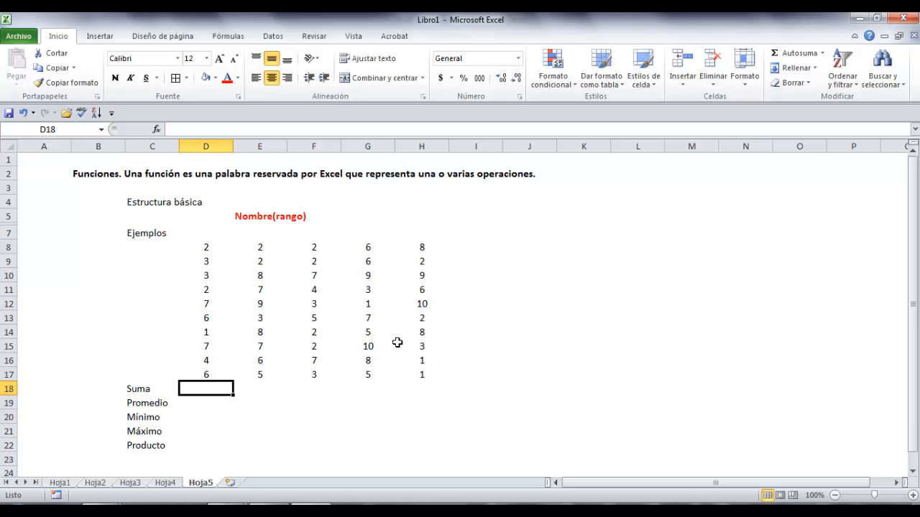
text(=)
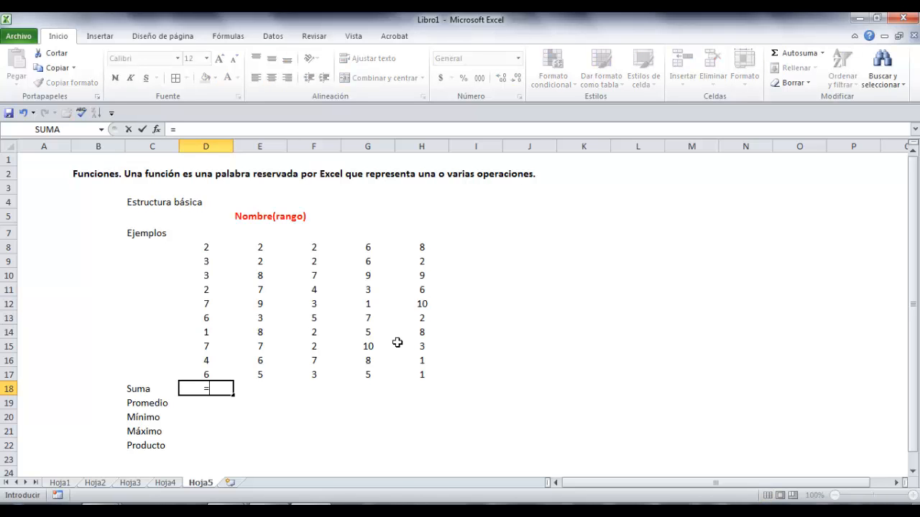
text(suma)
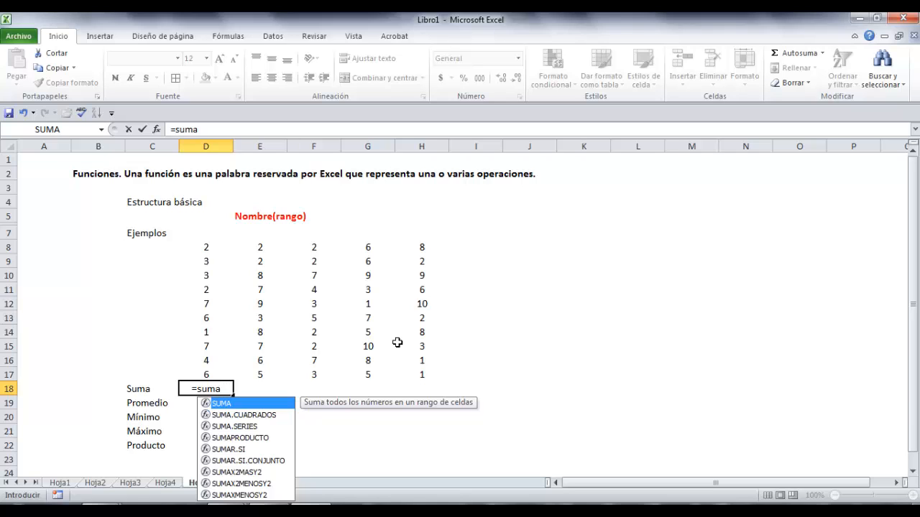
text(()
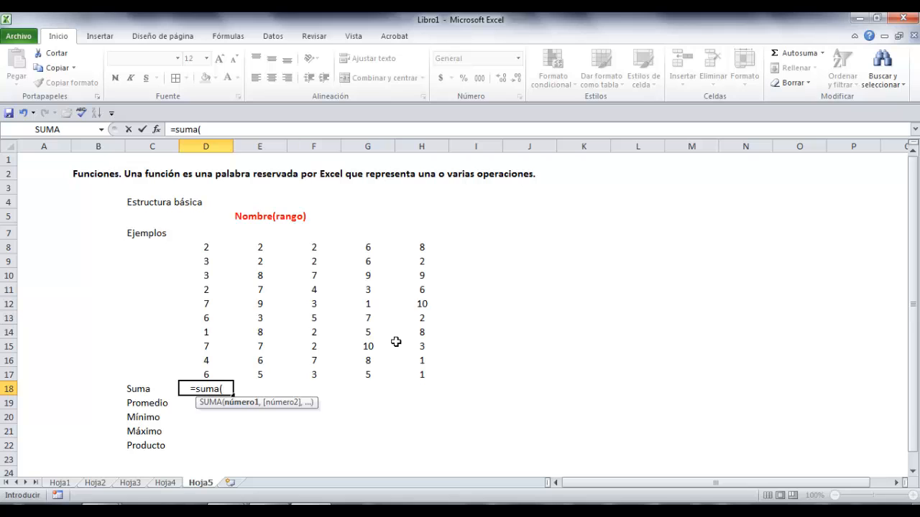
click(204, 247)
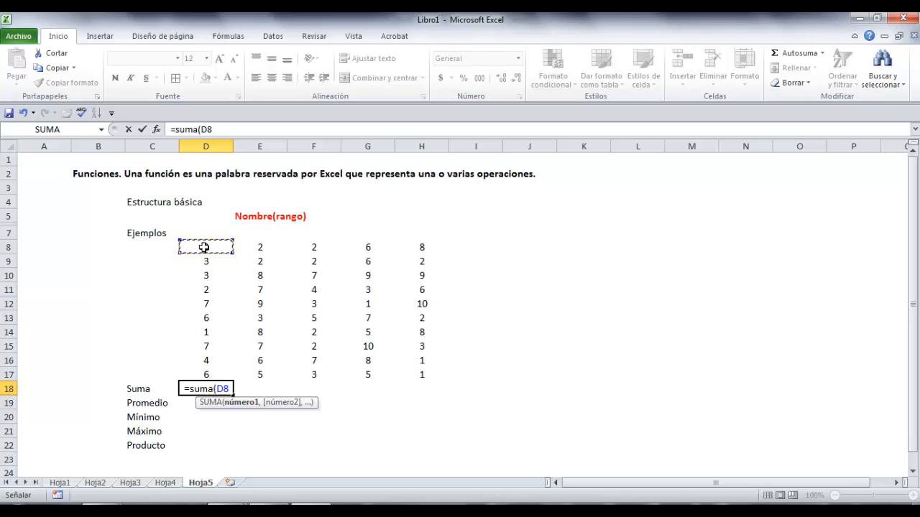
drag(204, 247, 205, 377)
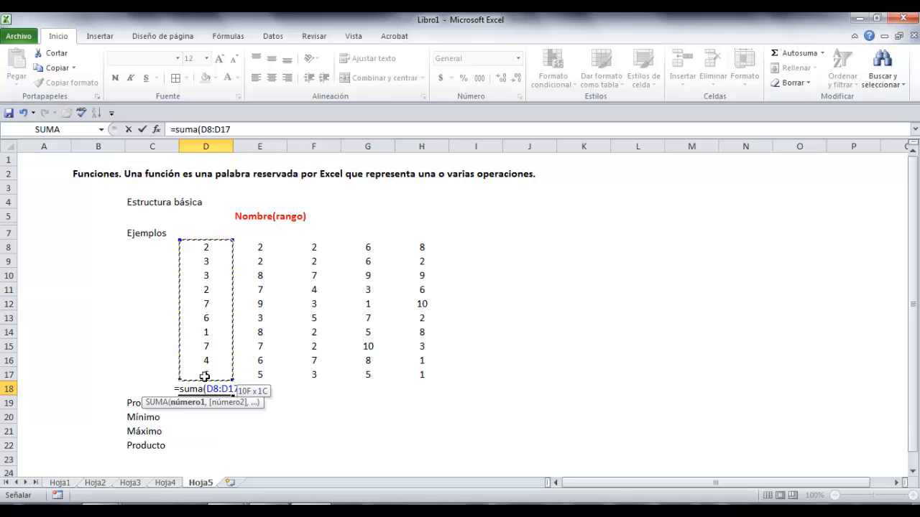
drag(204, 376, 204, 375)
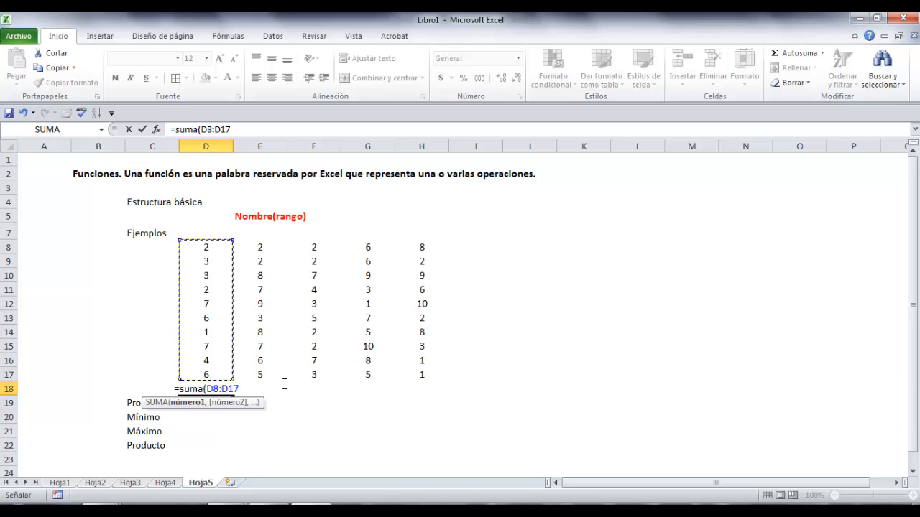
text())
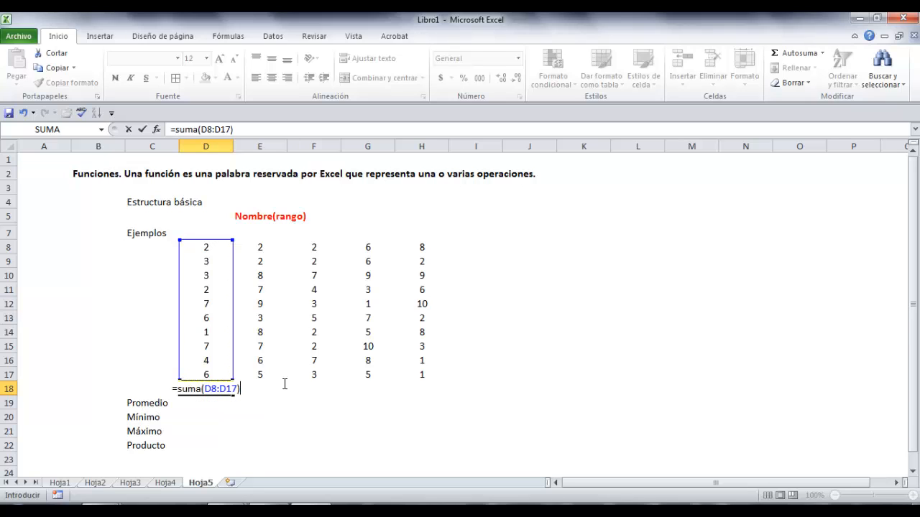
key(Return)
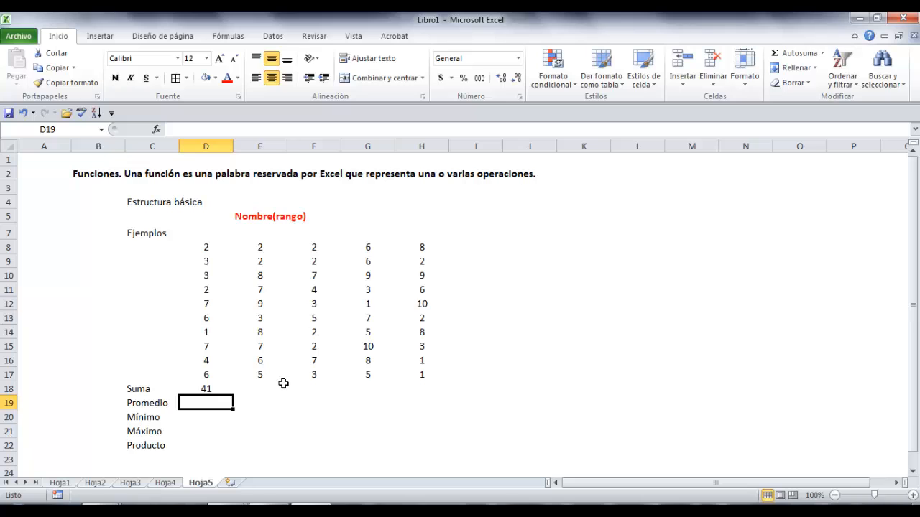
click(208, 390)
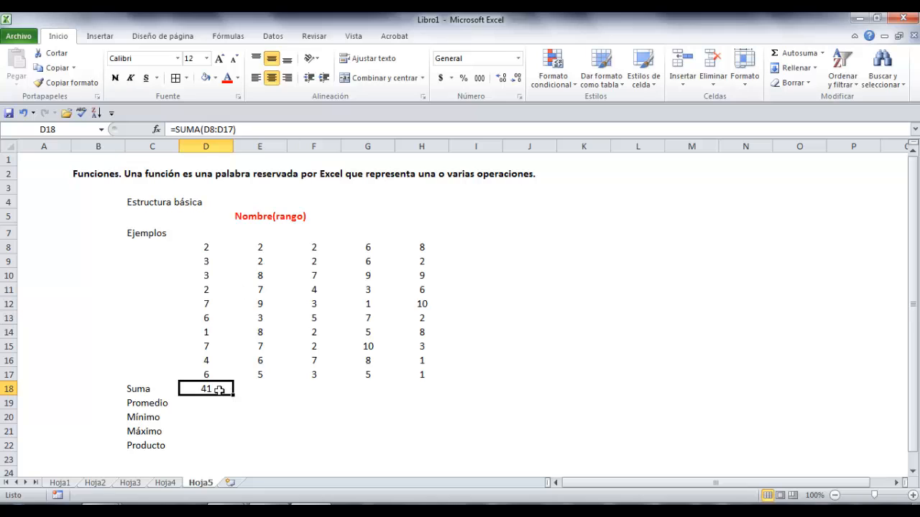
drag(233, 395, 438, 383)
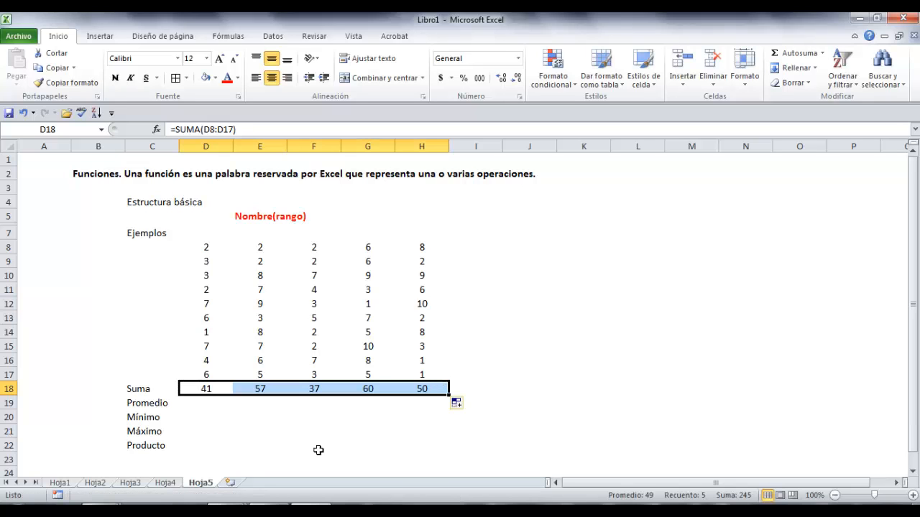
Enter =PROMEDIO(D8:D17) in D19 to average the first column of numbers, leaving out the sum row.
key(Down)
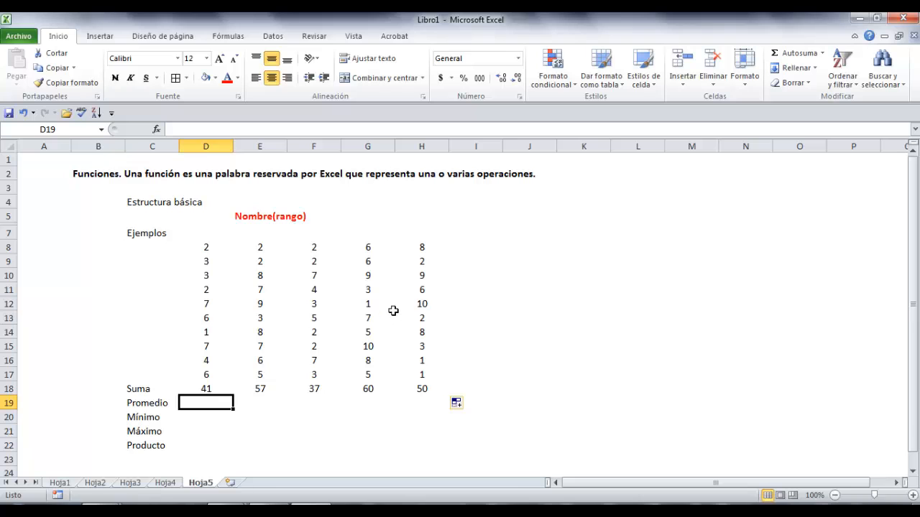
scroll(276, 317, down, 2)
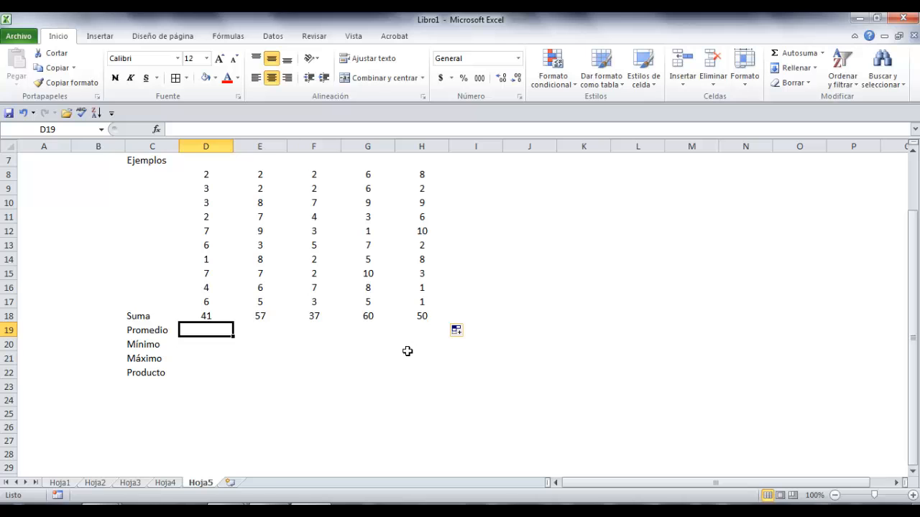
text(=)
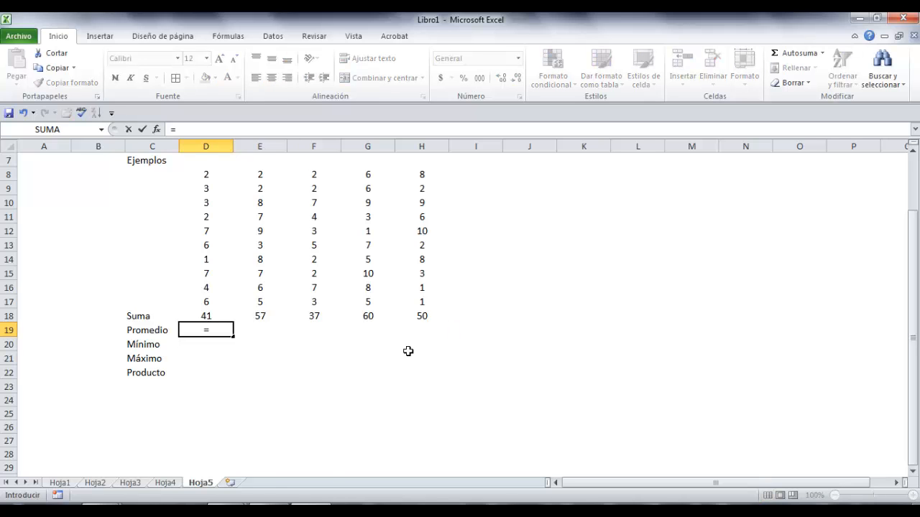
text(promedio()
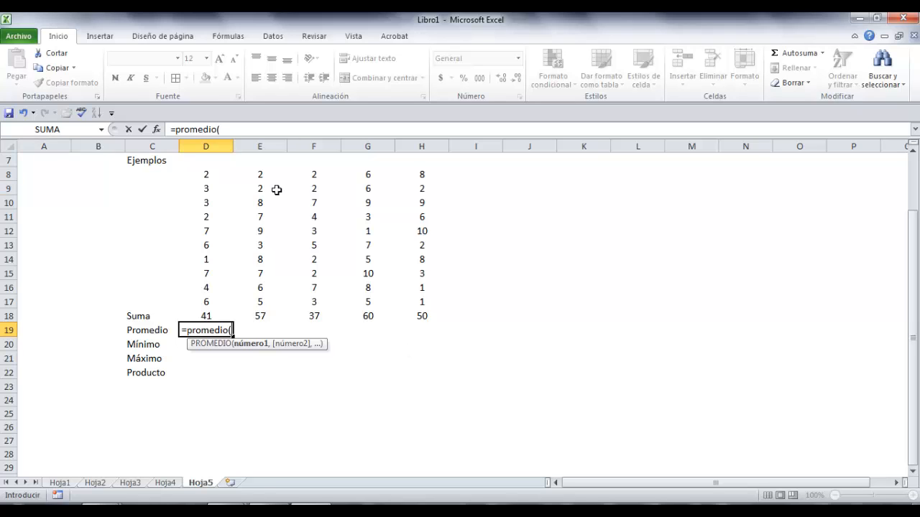
drag(204, 173, 208, 316)
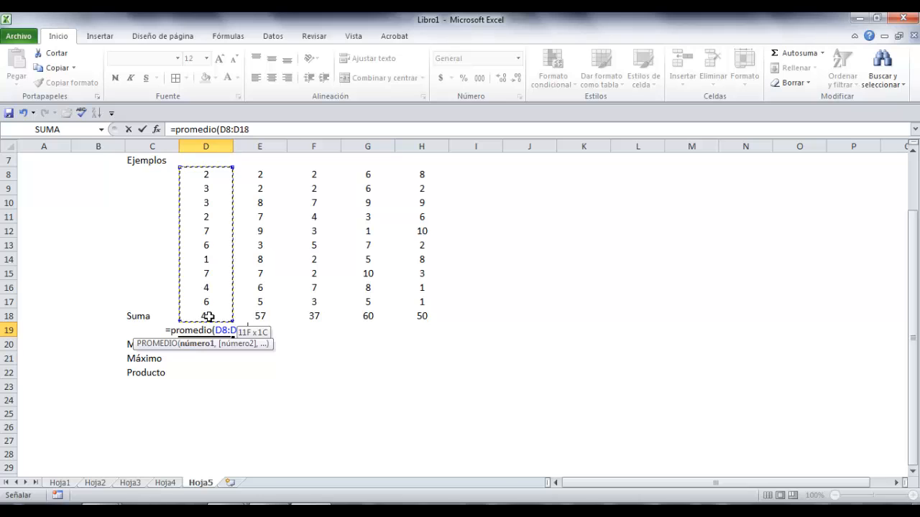
drag(208, 316, 207, 304)
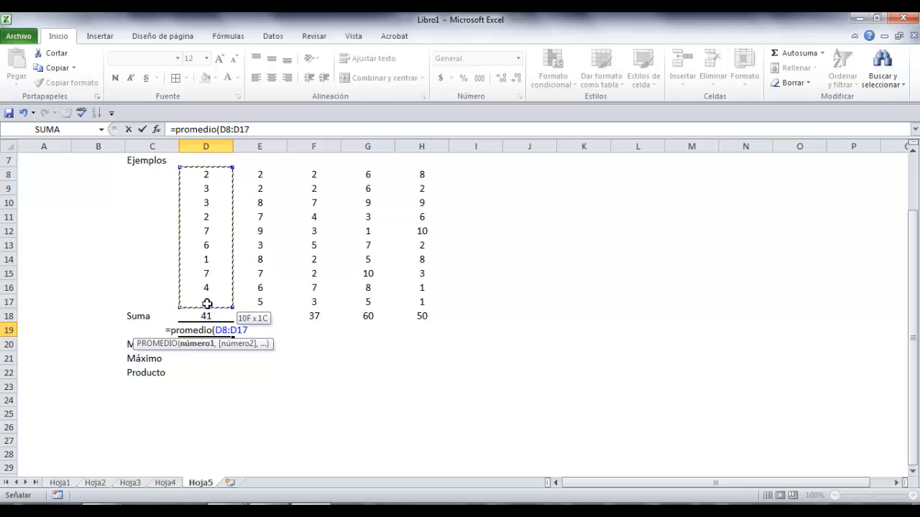
key(Return)
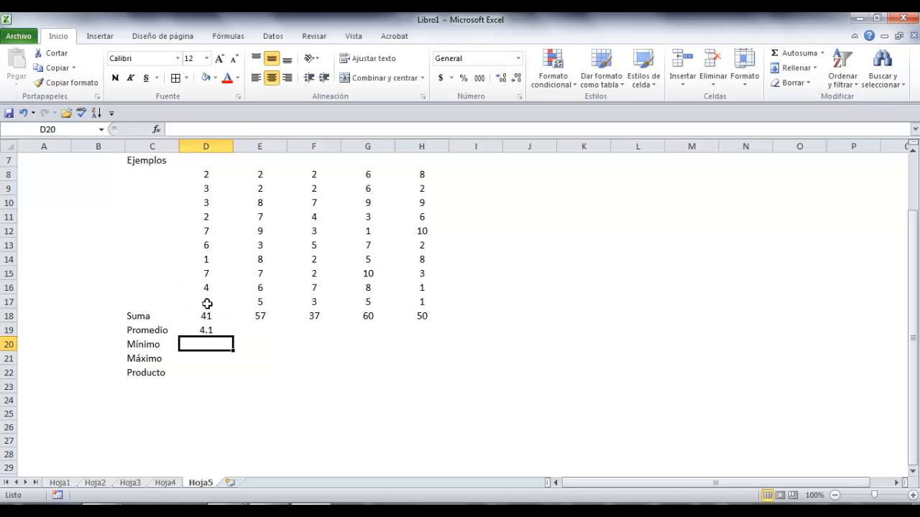
Fill the average formula from D19 across to H19 and check the copied formulas in E19:H19.
click(208, 330)
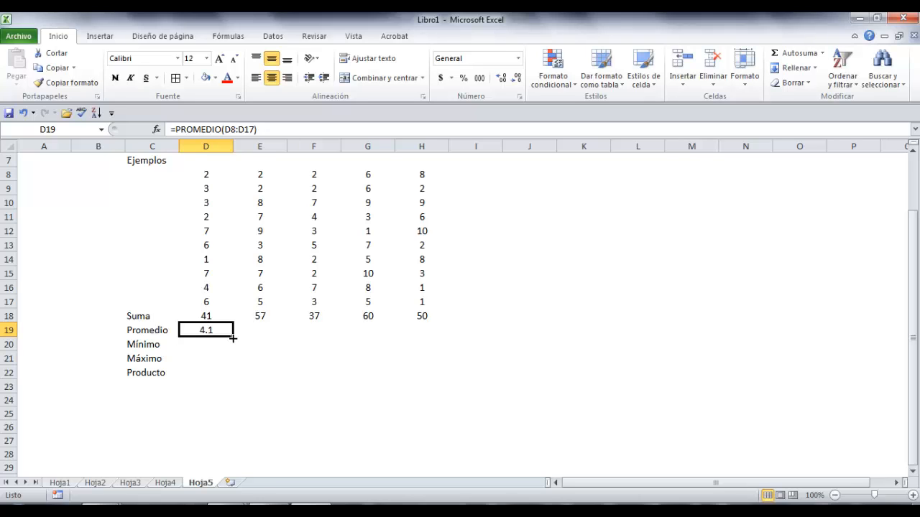
drag(233, 337, 459, 350)
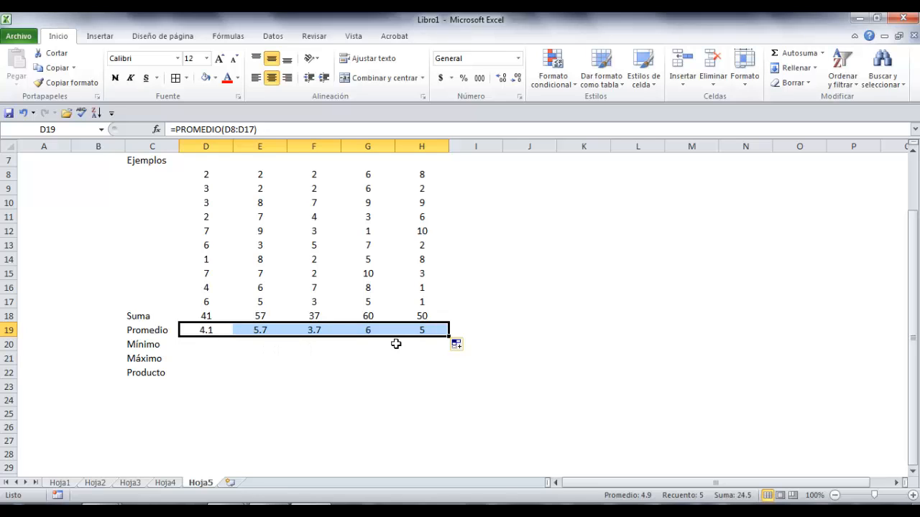
click(245, 330)
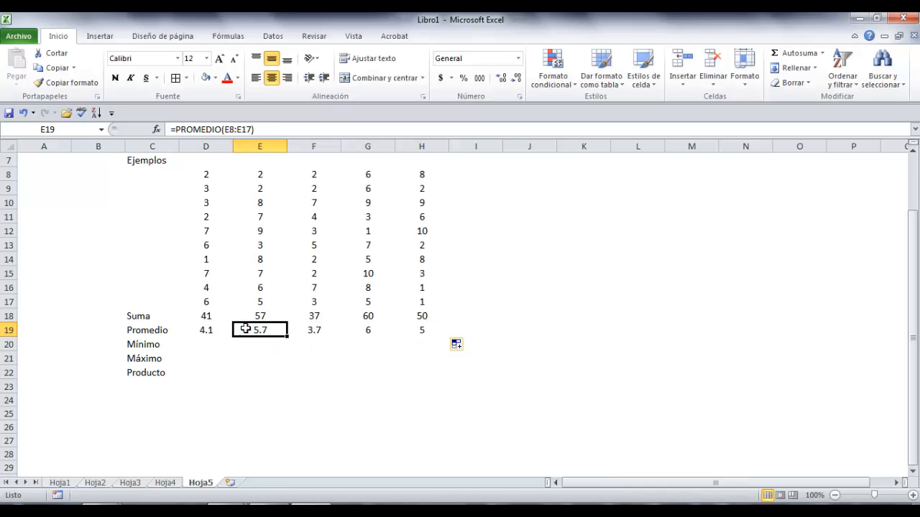
click(315, 329)
click(370, 329)
click(420, 329)
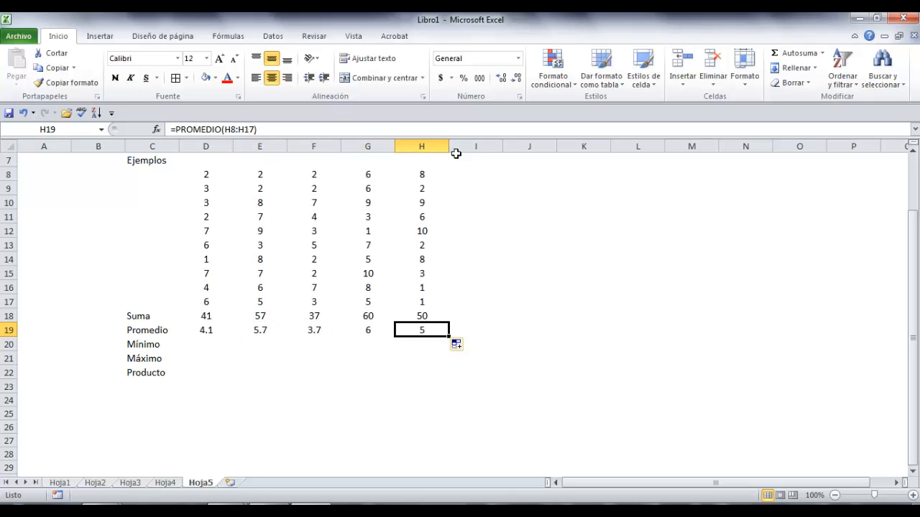
Enter =MIN(D8:D17) in D20 for the column's minimum and fill the formula across to H20.
click(191, 344)
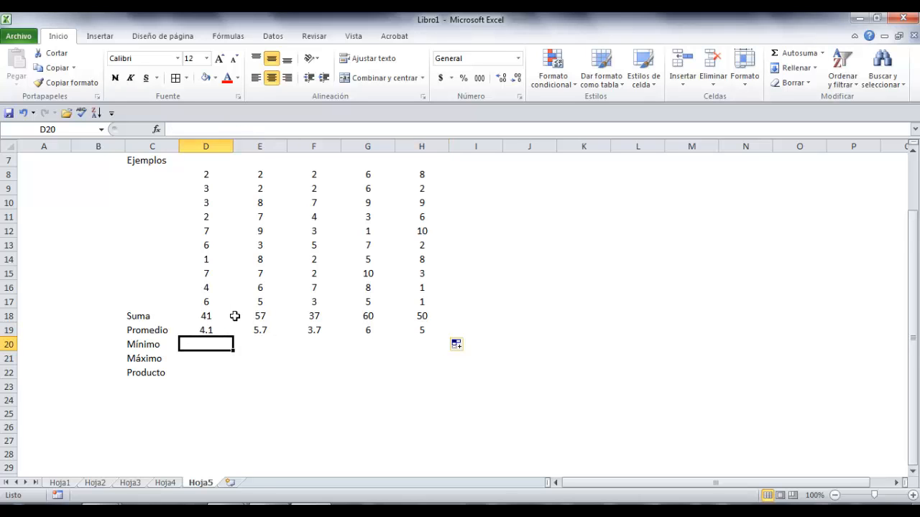
scroll(235, 316, down, 1)
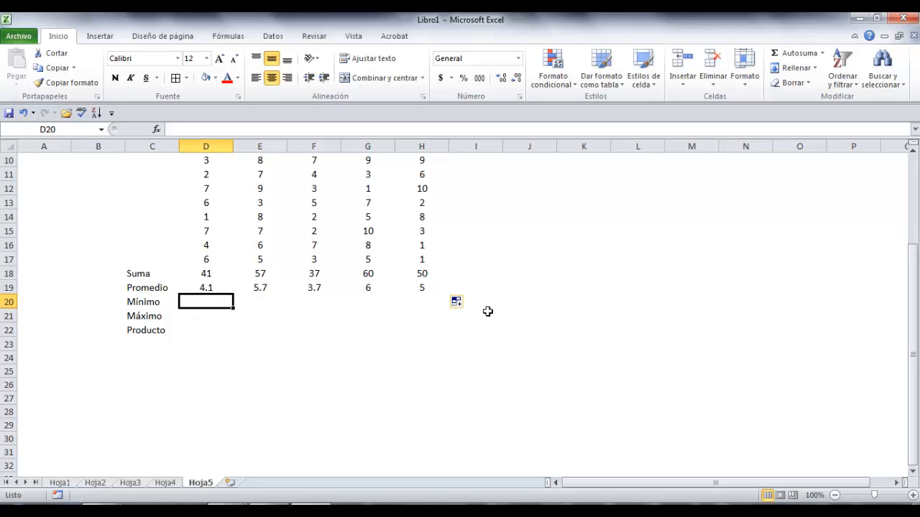
text(=p)
key(BackSpace)
text(min)
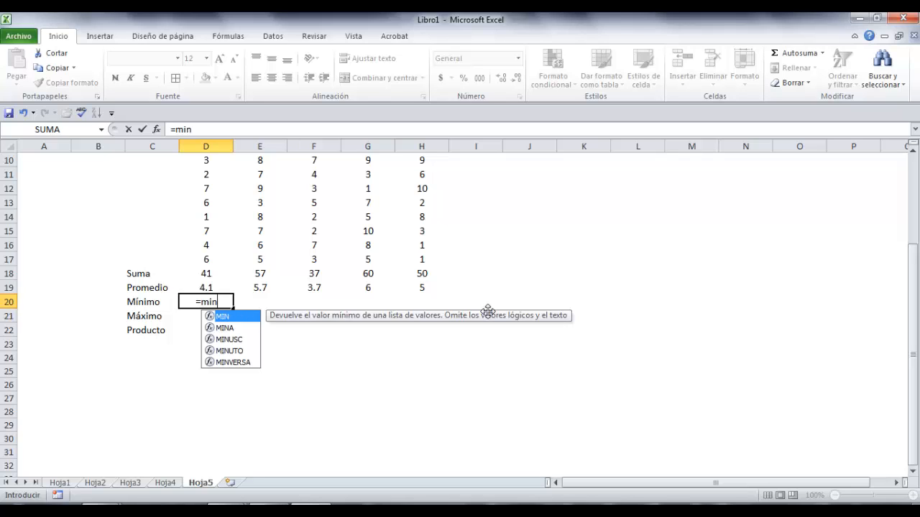
text(()
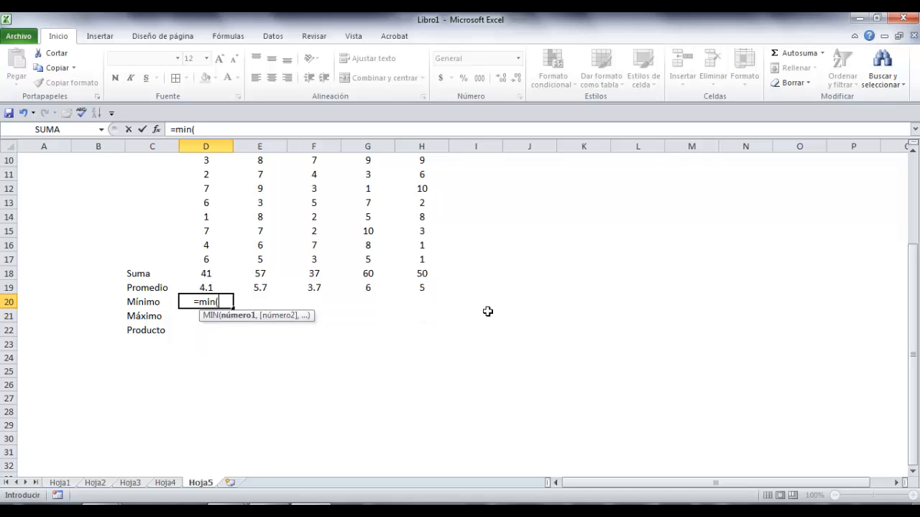
scroll(410, 310, up, 1)
drag(202, 173, 209, 302)
key(Return)
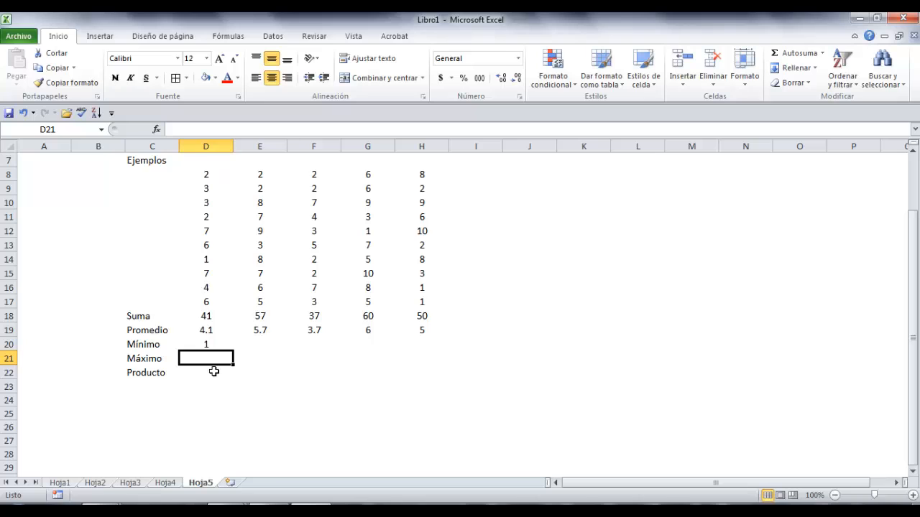
click(204, 343)
drag(234, 350, 453, 365)
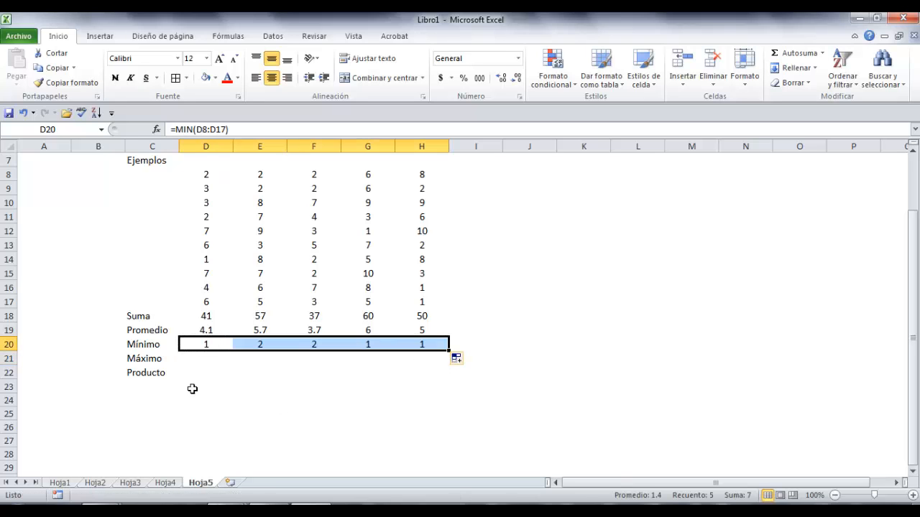
Enter =MAX(D8:D17) in D21 for the maximum of the first column of numbers.
click(182, 360)
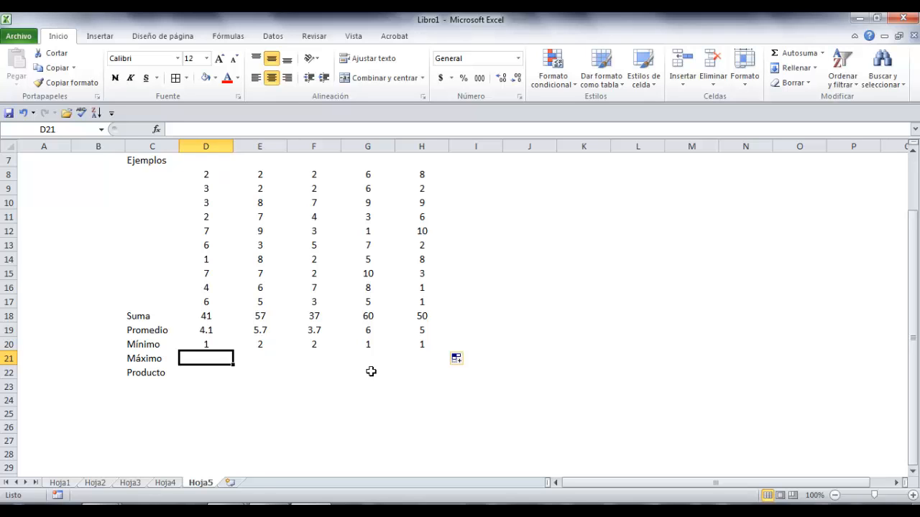
text(=max)
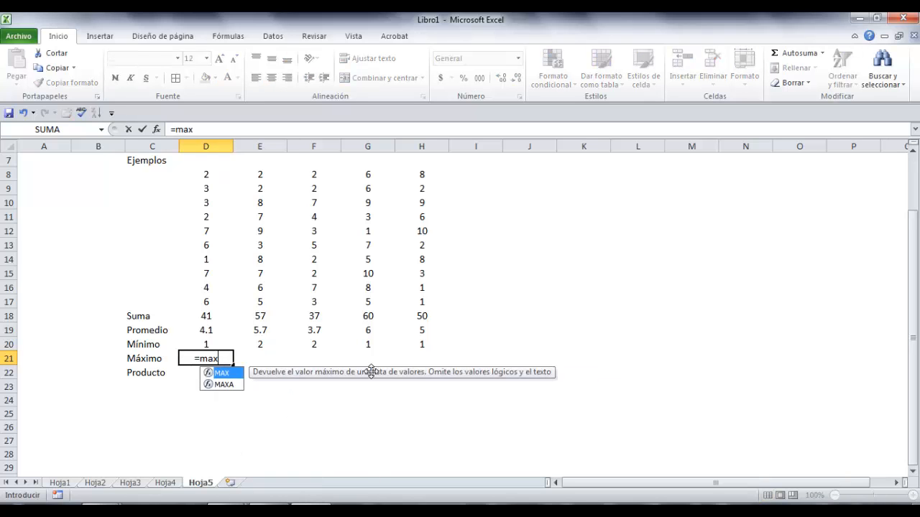
text(()
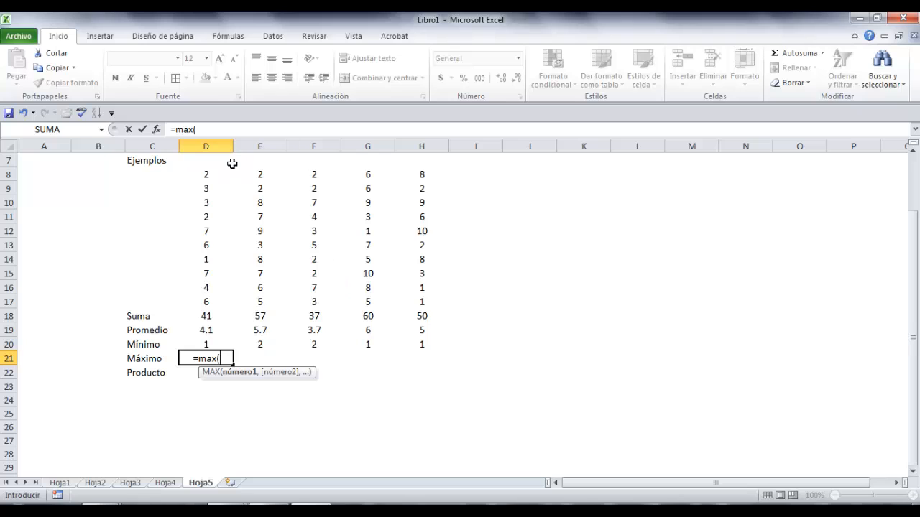
drag(202, 173, 204, 296)
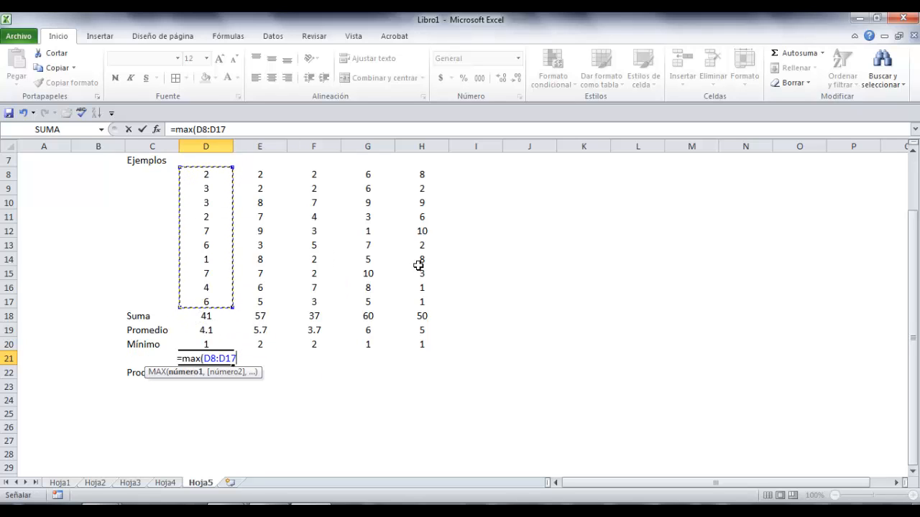
key(Return)
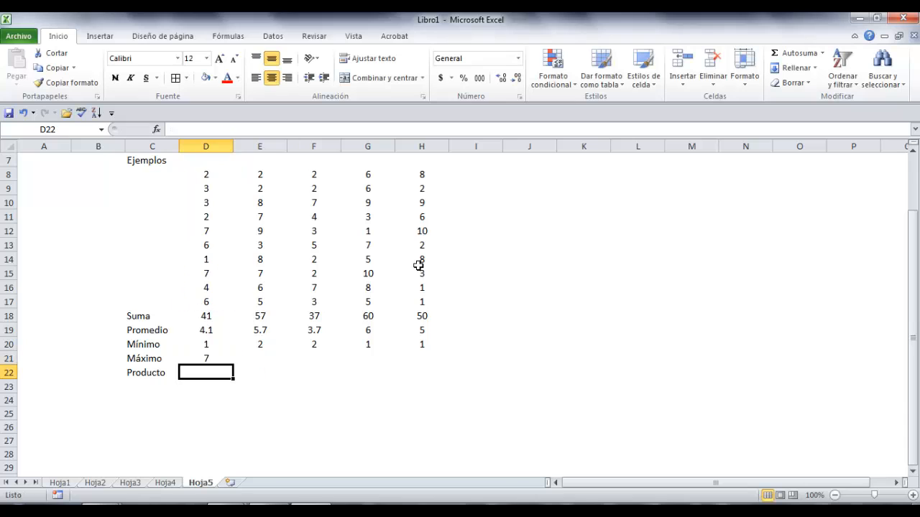
Fill the maximum formula from D21 across to H21.
click(214, 359)
drag(233, 365, 444, 359)
Enter =PRODUCTO(D8:D17) in D22 for the column's product and fill the formula across to H22.
click(208, 373)
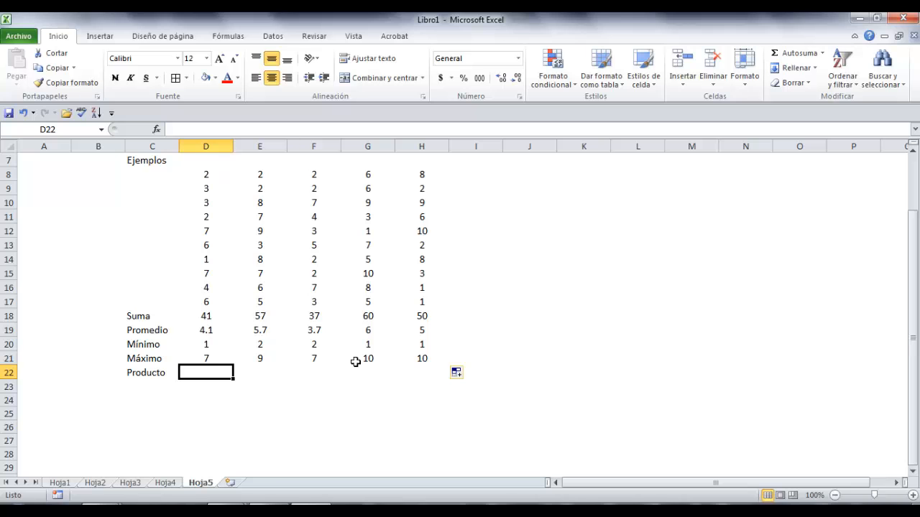
text(=pro)
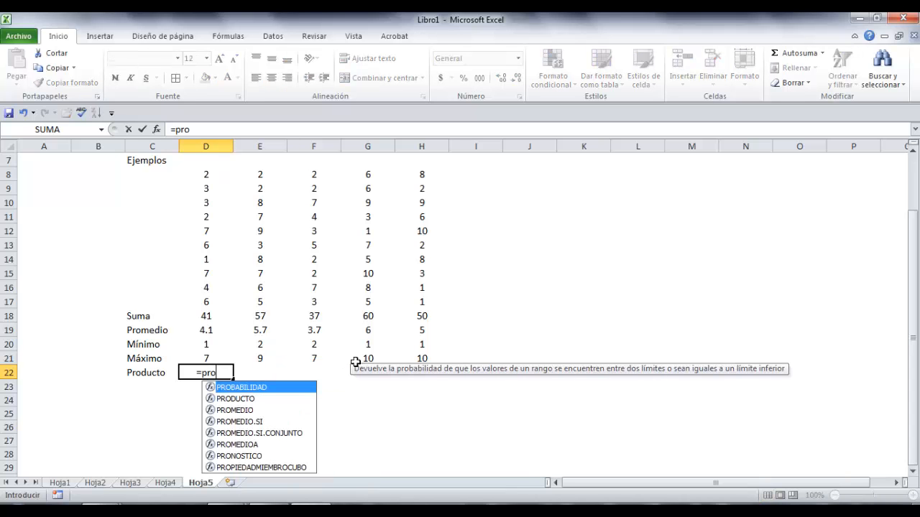
text(ducto()
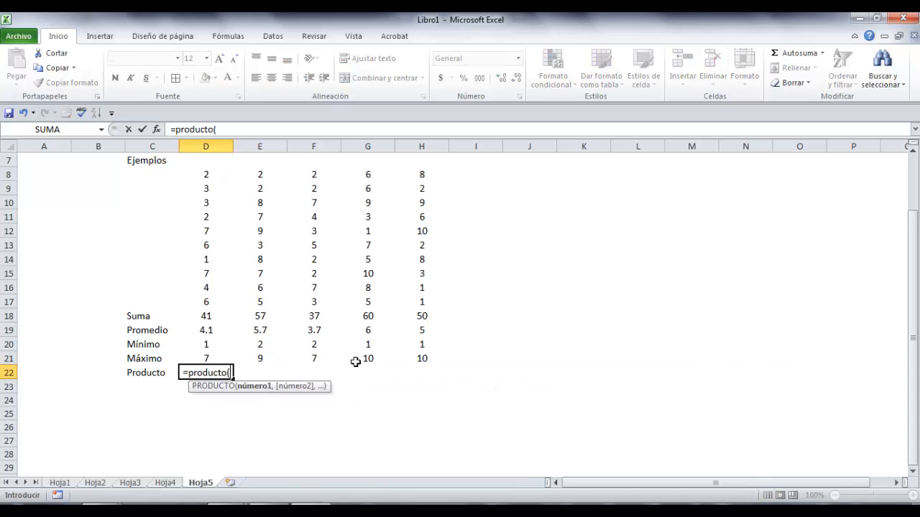
drag(195, 174, 204, 299)
key(Return)
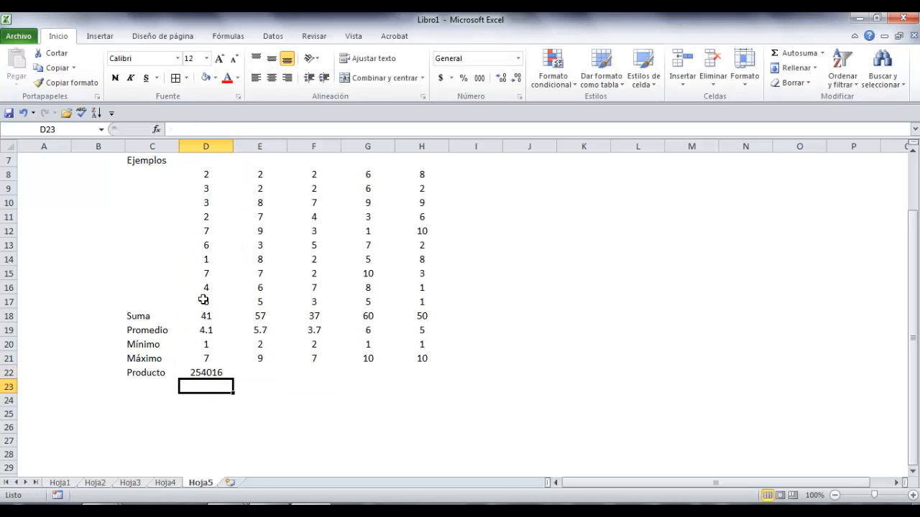
click(216, 374)
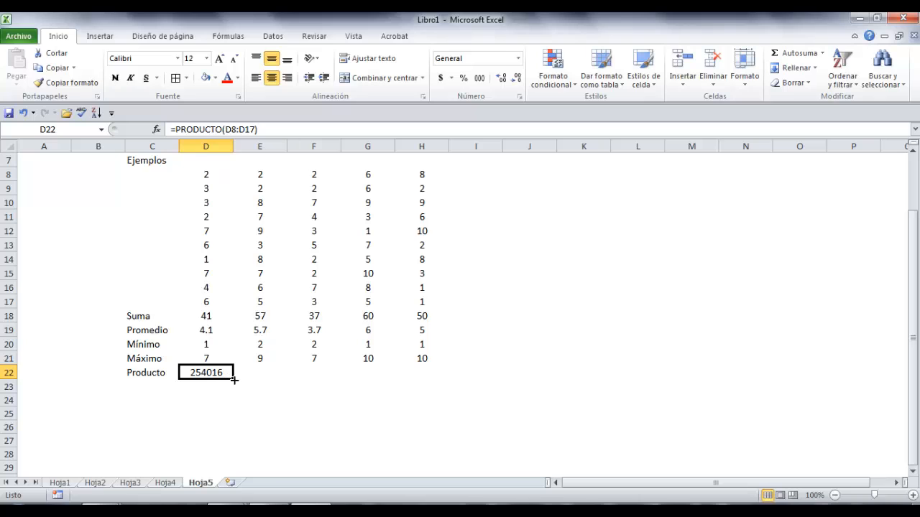
drag(233, 379, 426, 390)
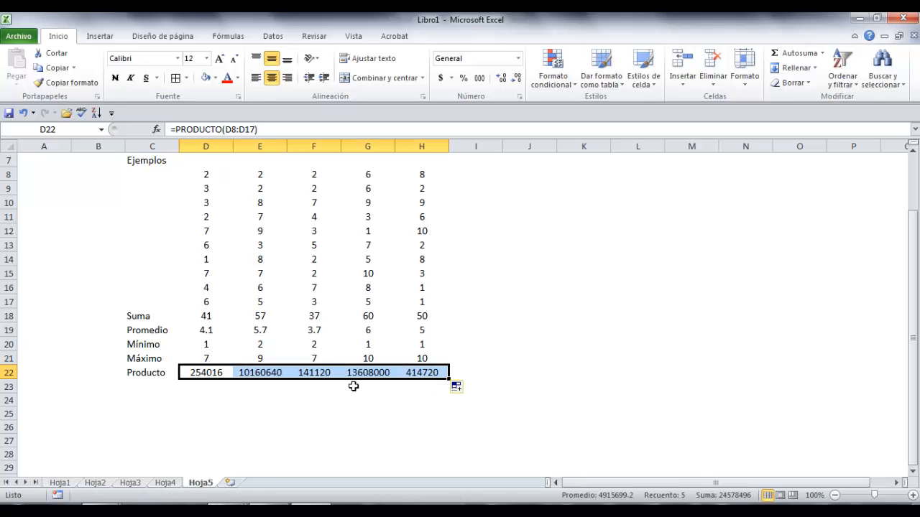
click(197, 373)
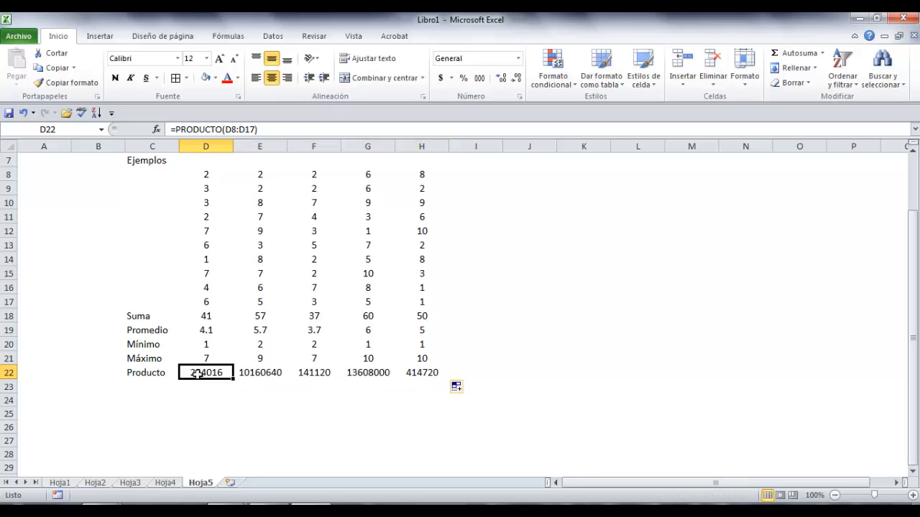
scroll(201, 374, up, 2)
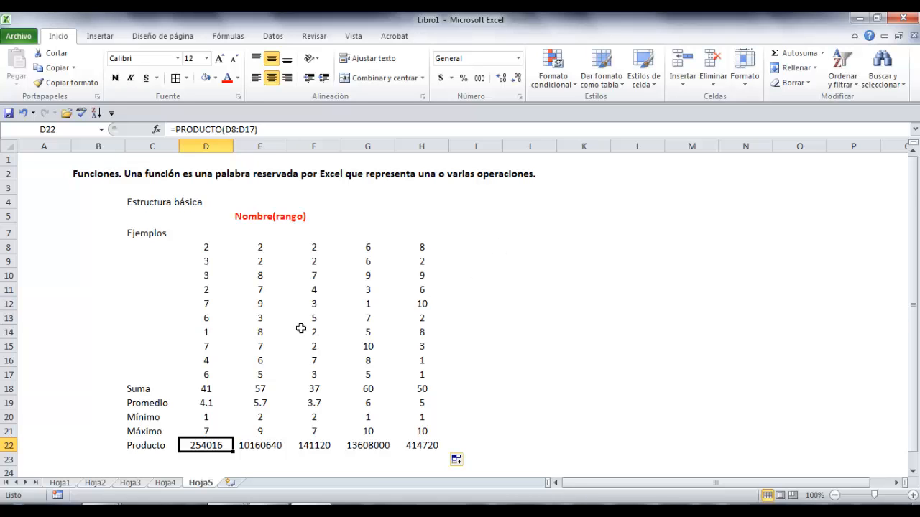
scroll(299, 329, down, 2)
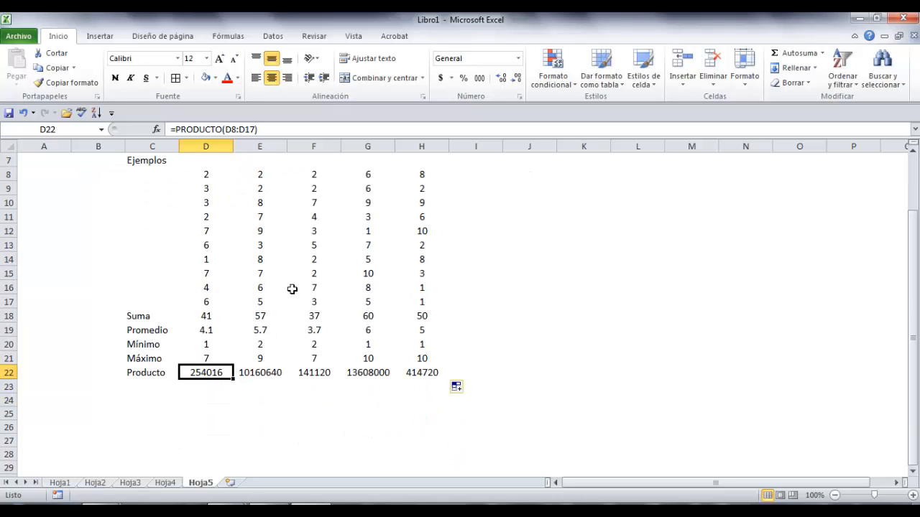
click(154, 390)
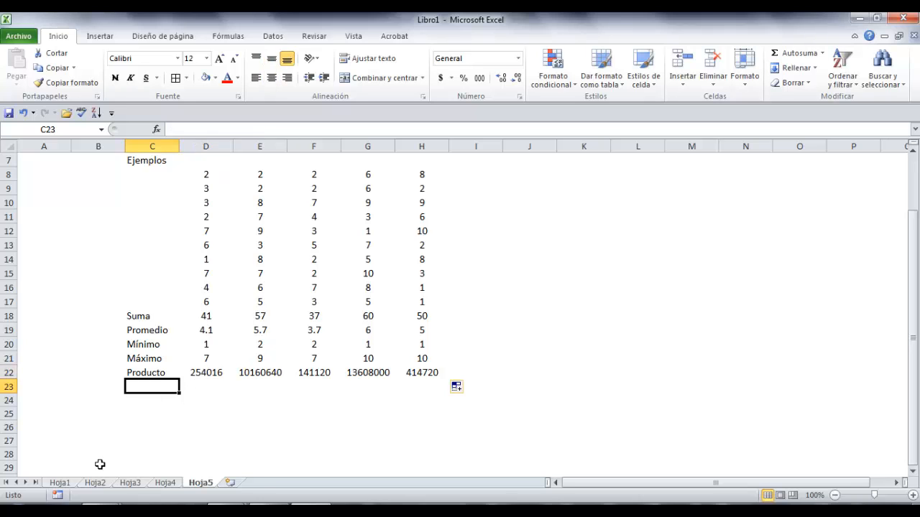
click(206, 372)
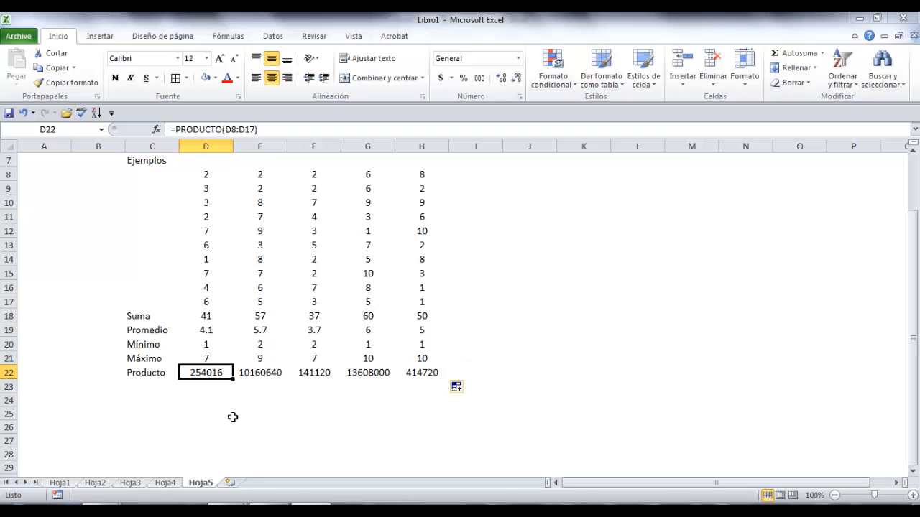
click(213, 396)
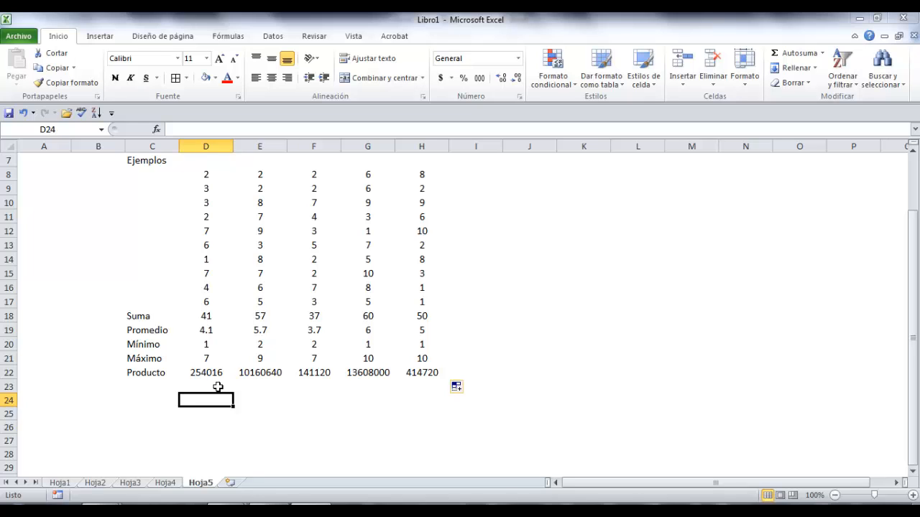
Enter =SUMA(D8,F15,H11,H17) in I18 to add four non-adjacent cells from the example numbers.
click(460, 316)
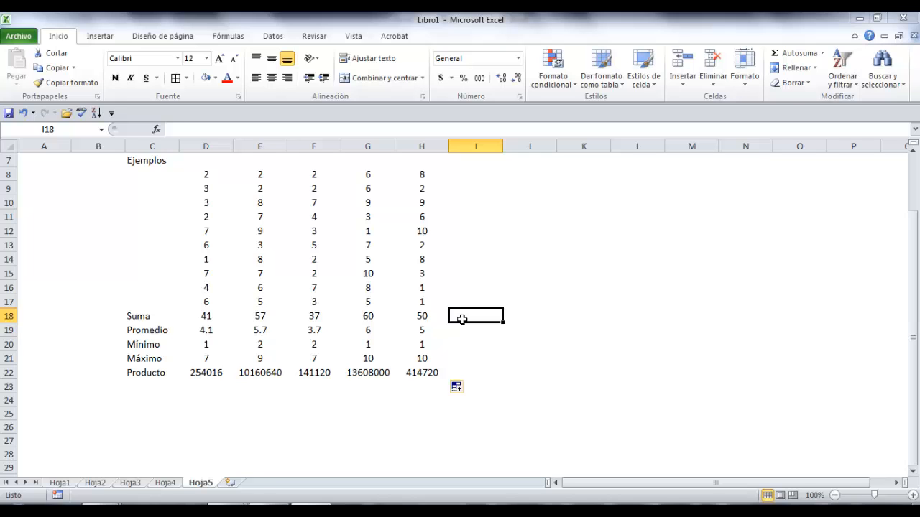
text(=suma()
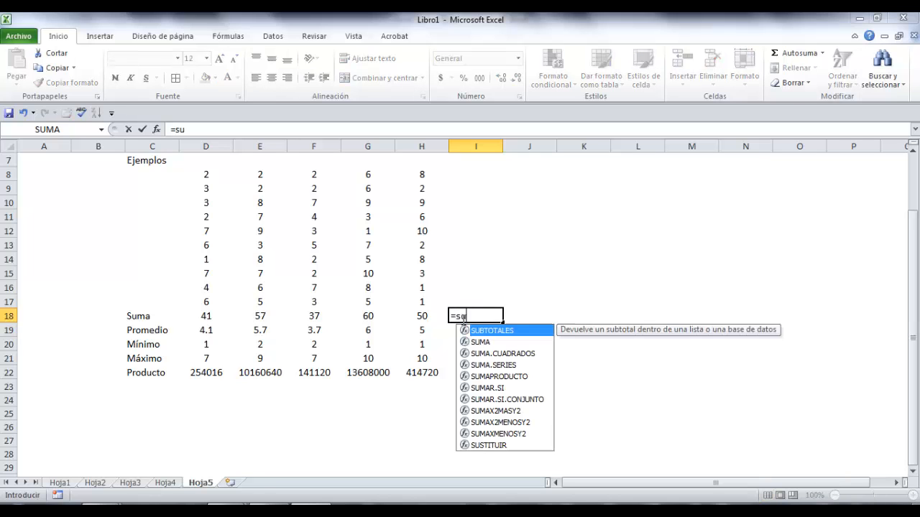
click(206, 178)
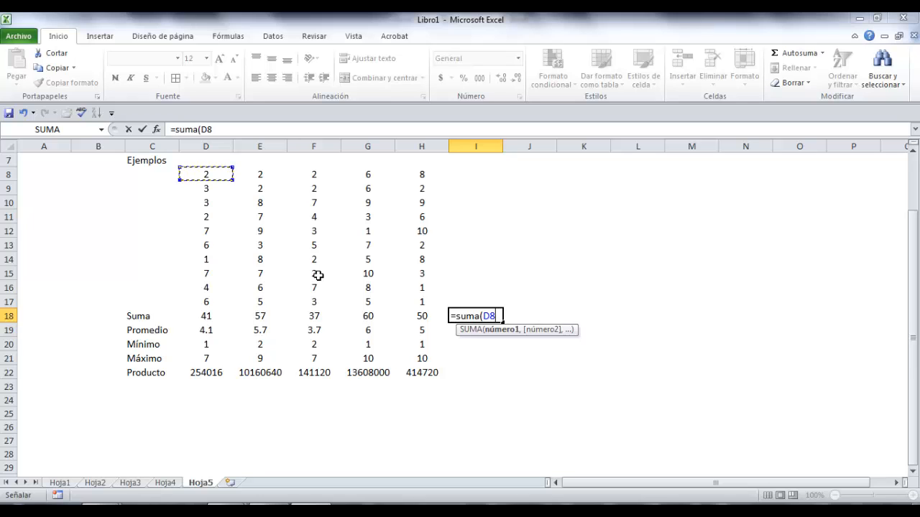
text(,)
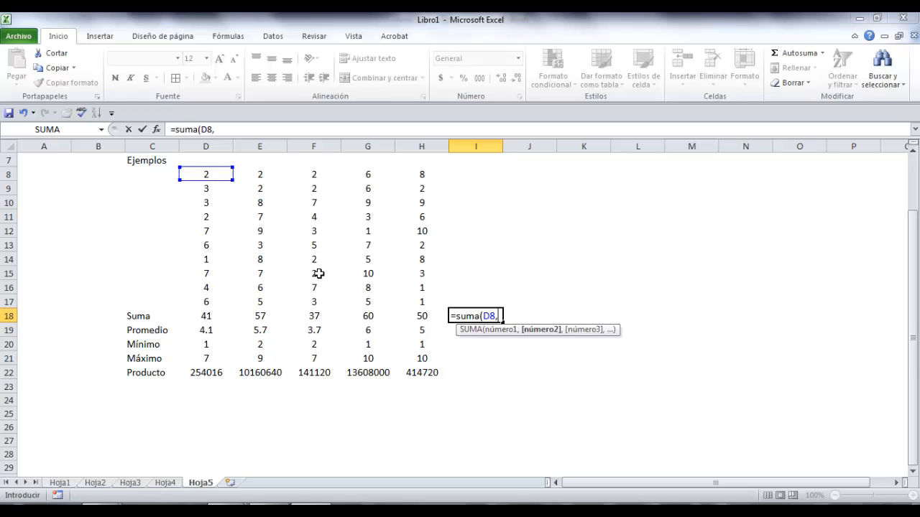
click(312, 274)
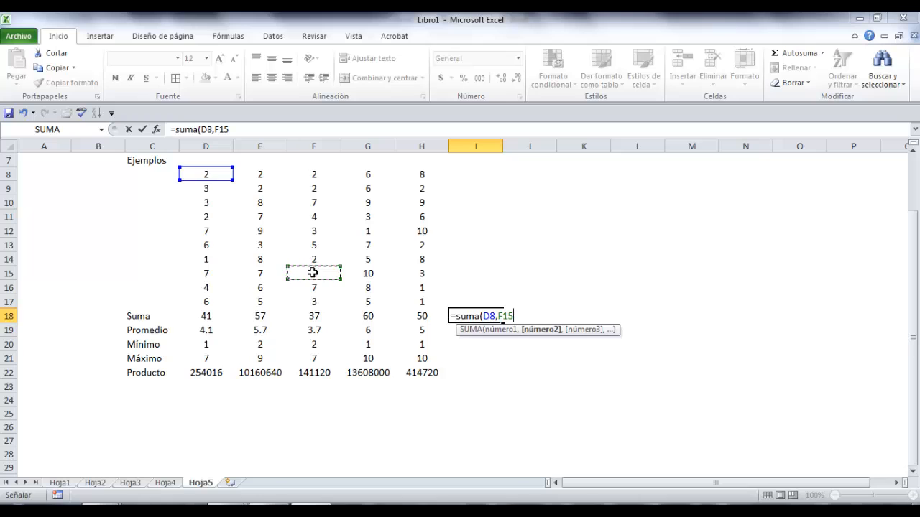
text(,)
click(419, 216)
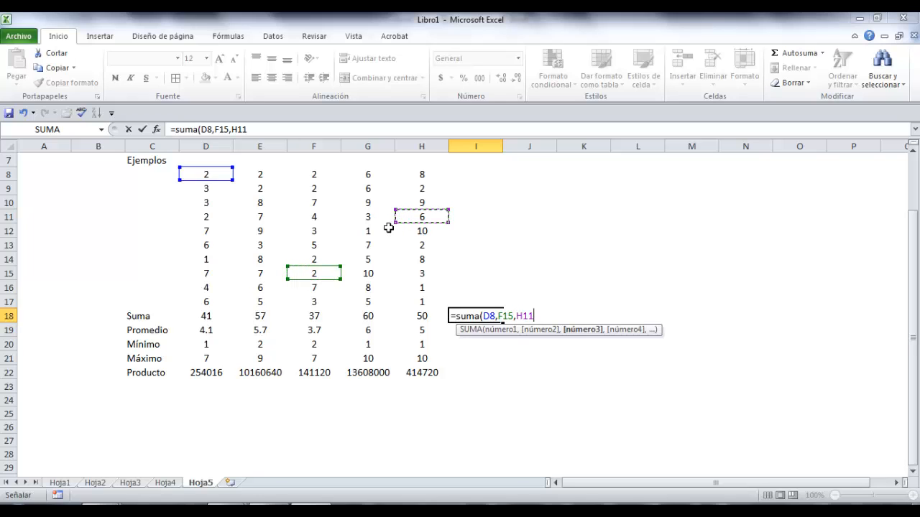
text(,)
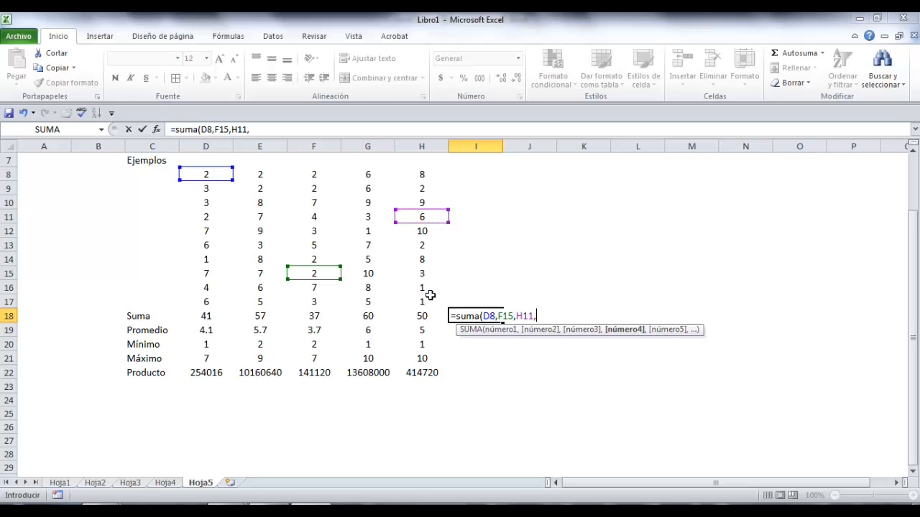
click(422, 301)
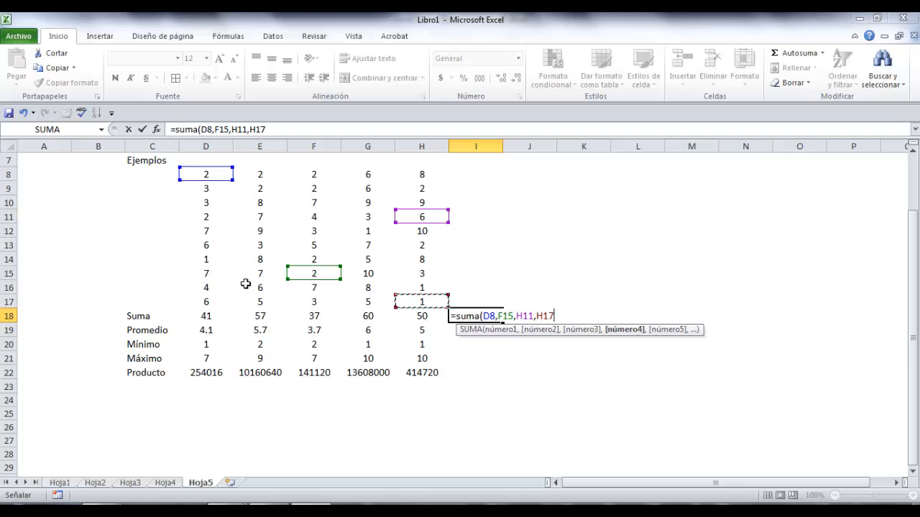
text())
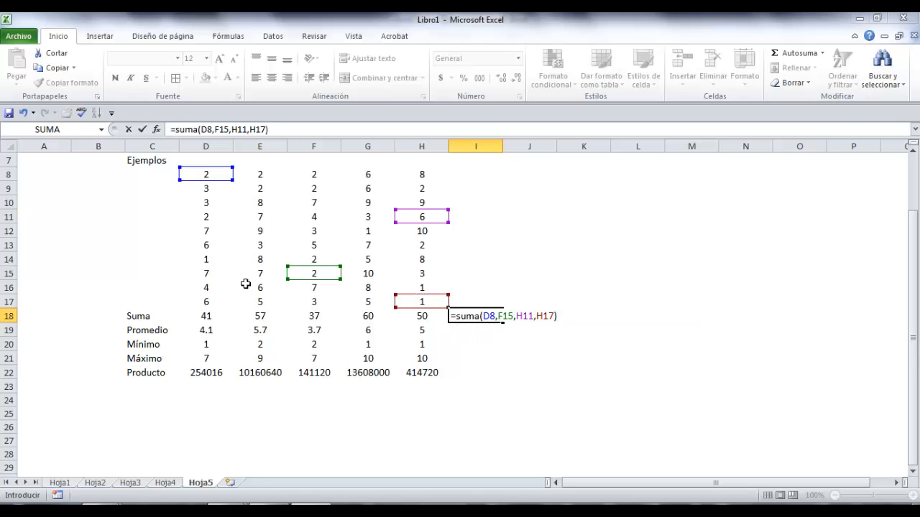
key(Return)
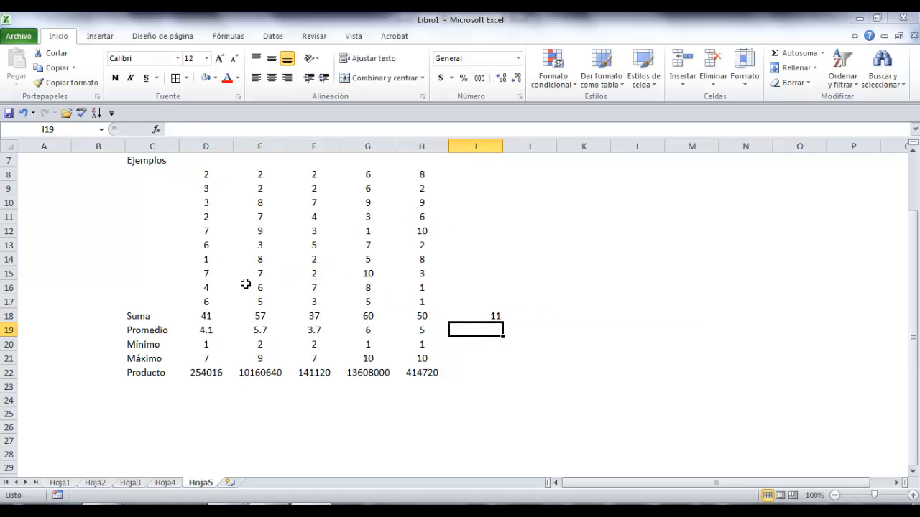
Open the sum formula in I18 to review its separate cell references, leaving it as it is.
click(475, 316)
double_click(475, 315)
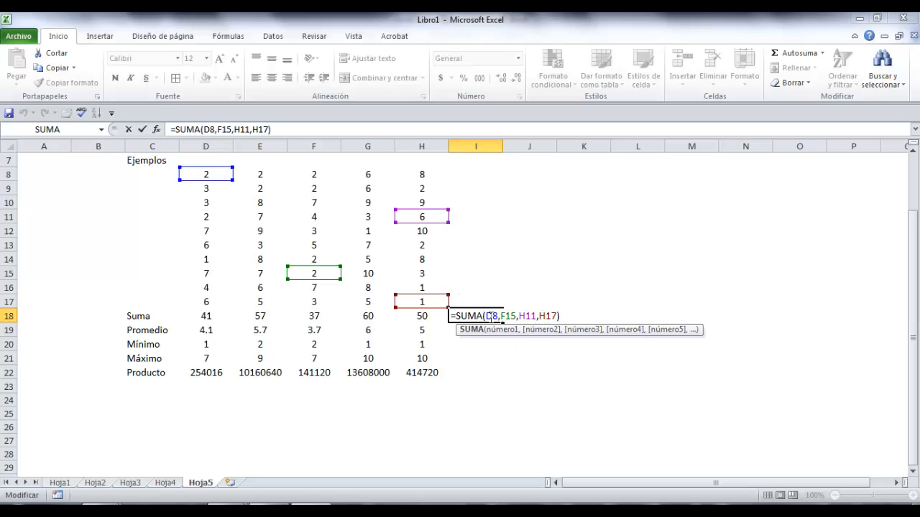
click(570, 316)
key(Return)
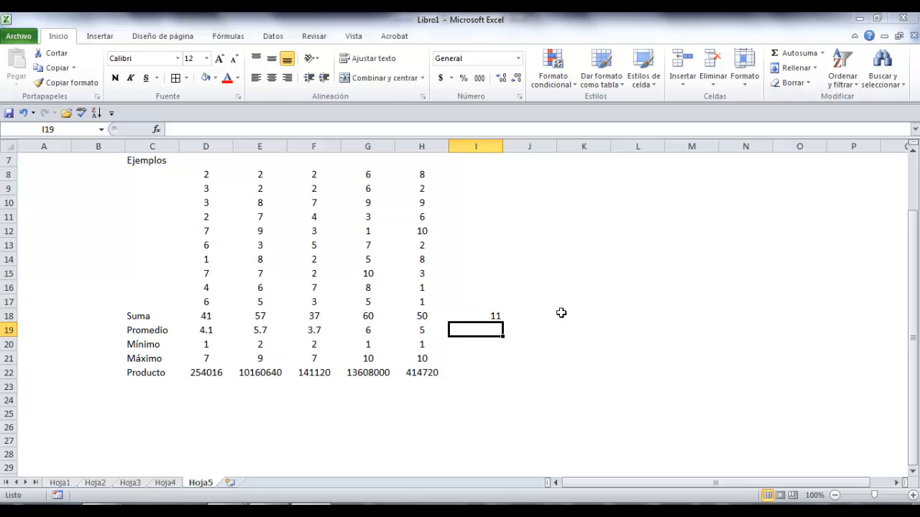
Enter =SUMA(D8:H8,E11,G12,H19) in I19 to add the first row of numbers together with three separate cells.
text(=)
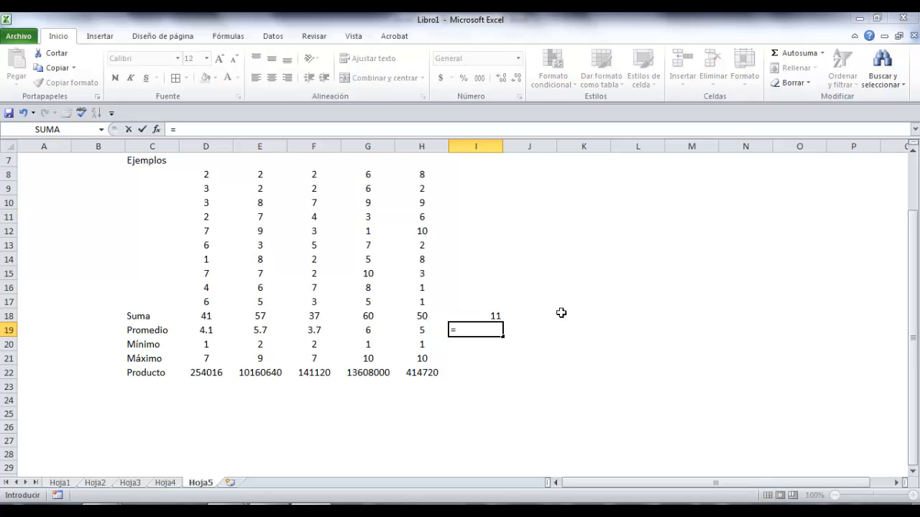
text(suma()
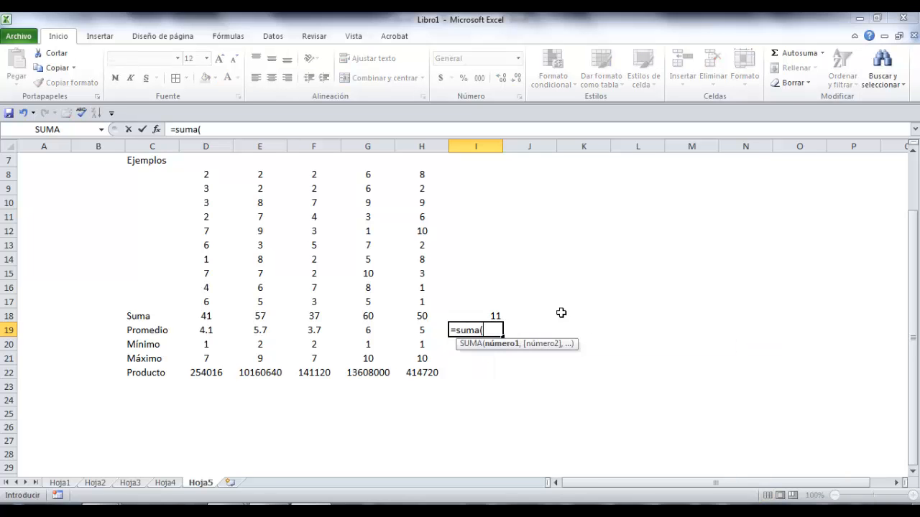
drag(207, 177, 415, 177)
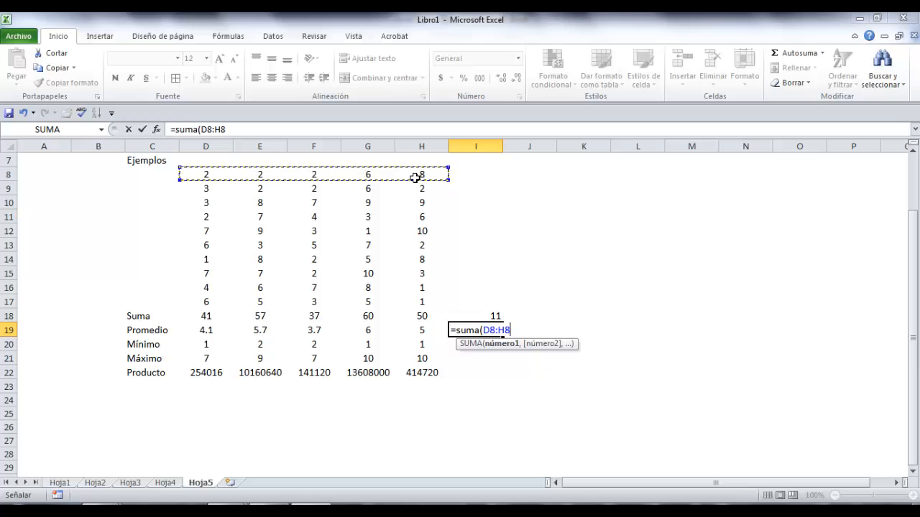
text(,)
click(264, 218)
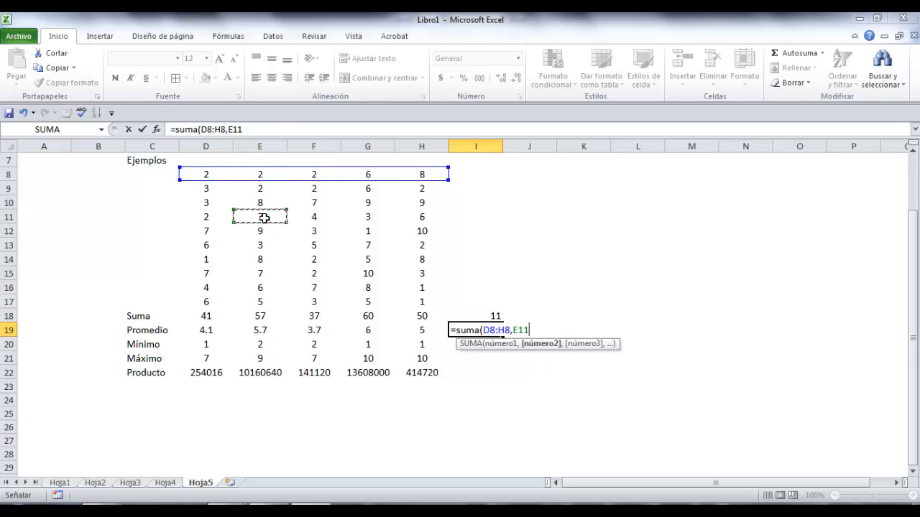
text(,)
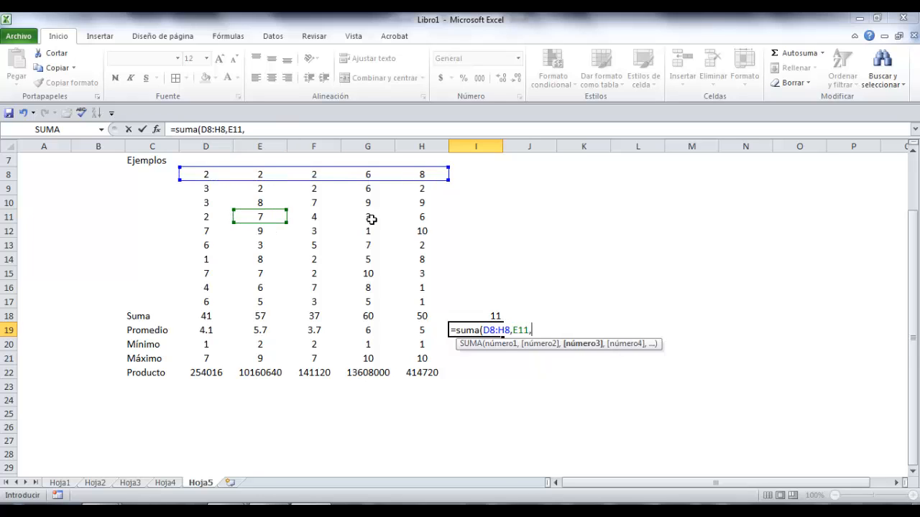
click(368, 232)
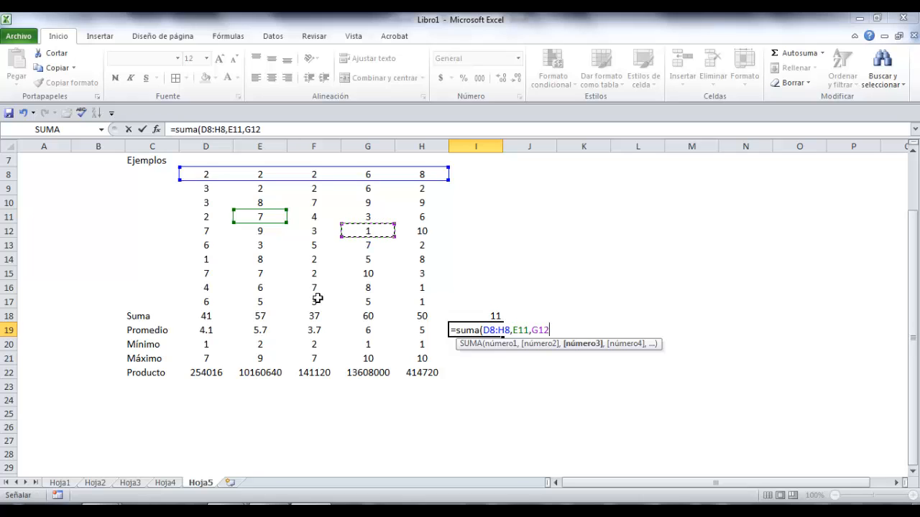
text(,)
click(422, 332)
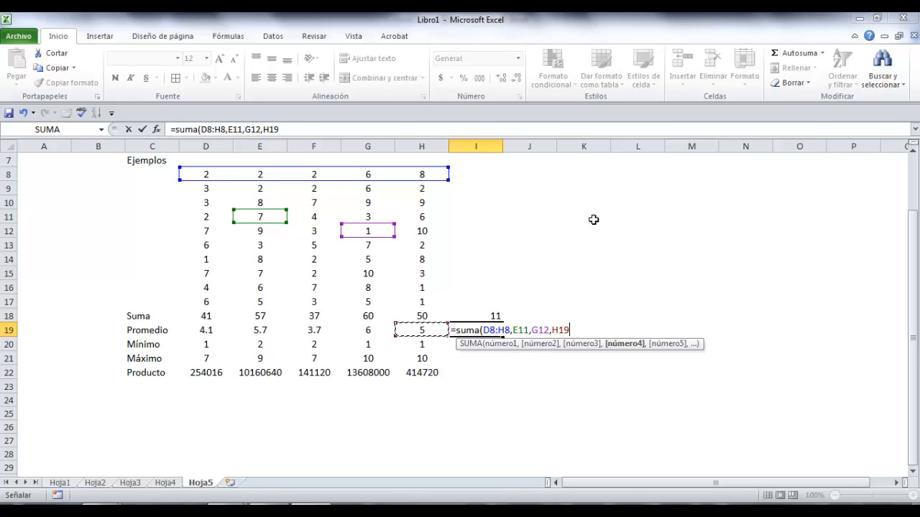
text())
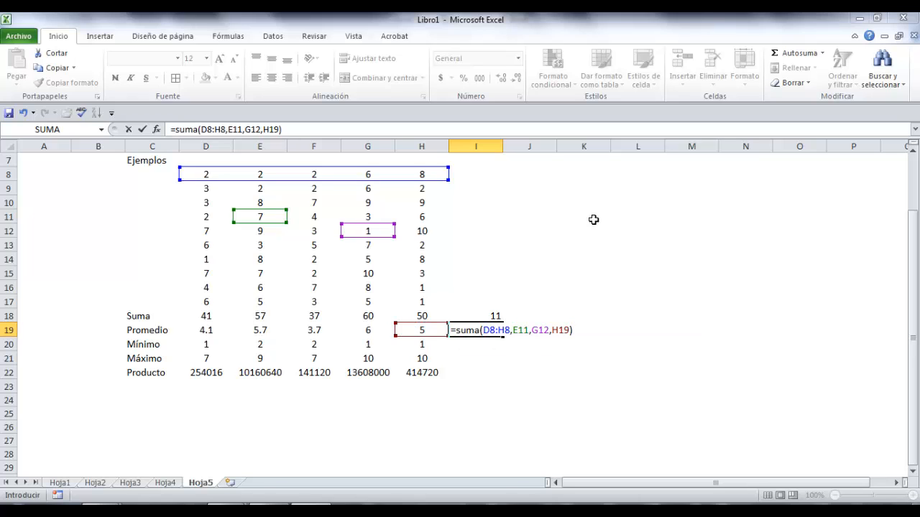
key(Return)
Check the sum formula in I19, the average formula in D19 and the minimum formula in D20.
click(491, 330)
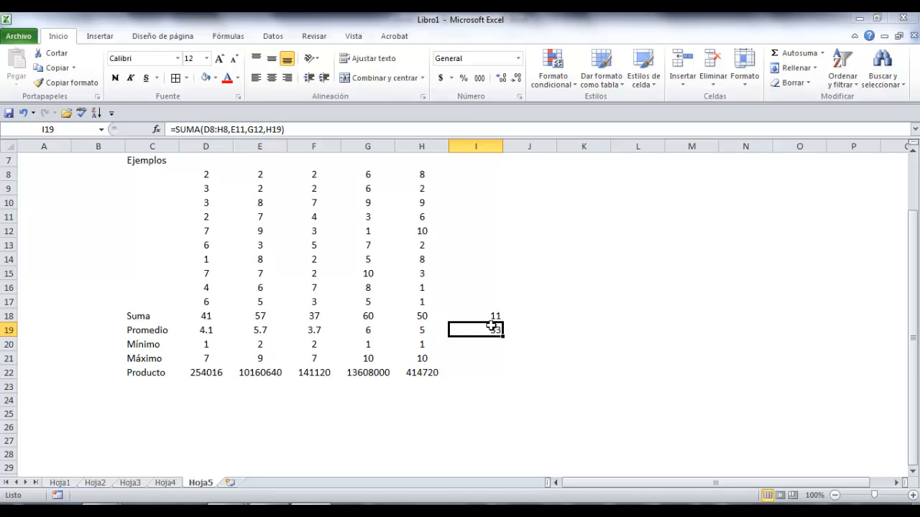
click(138, 331)
click(204, 328)
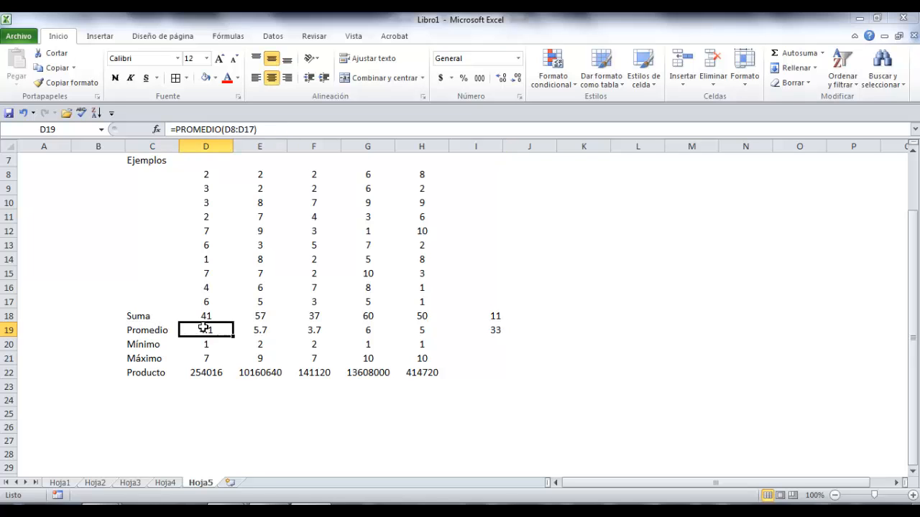
double_click(204, 327)
click(197, 350)
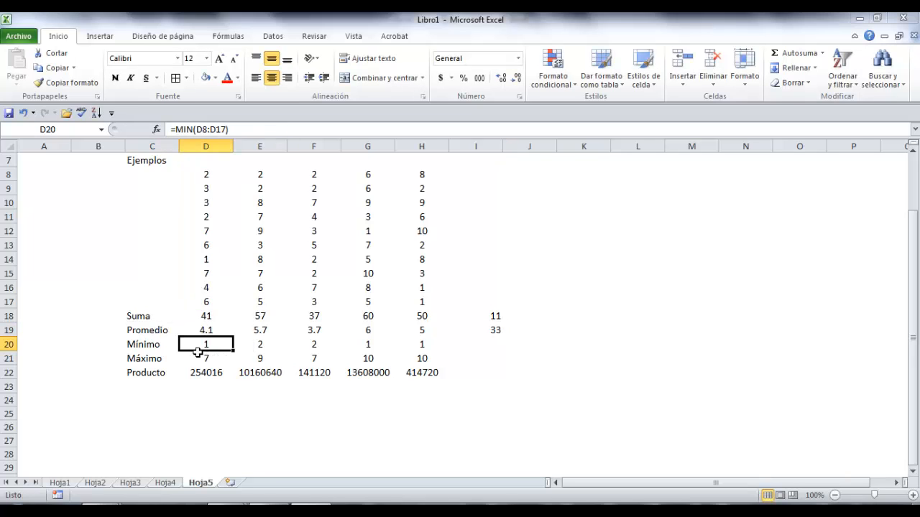
Review the minimum, maximum and product formulas in D20, D21 and D22 without changing them.
double_click(204, 346)
click(216, 364)
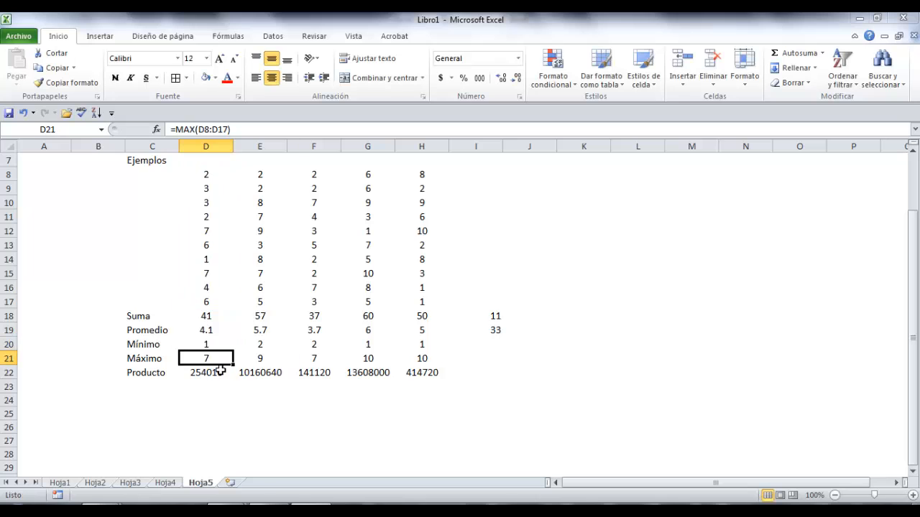
click(216, 369)
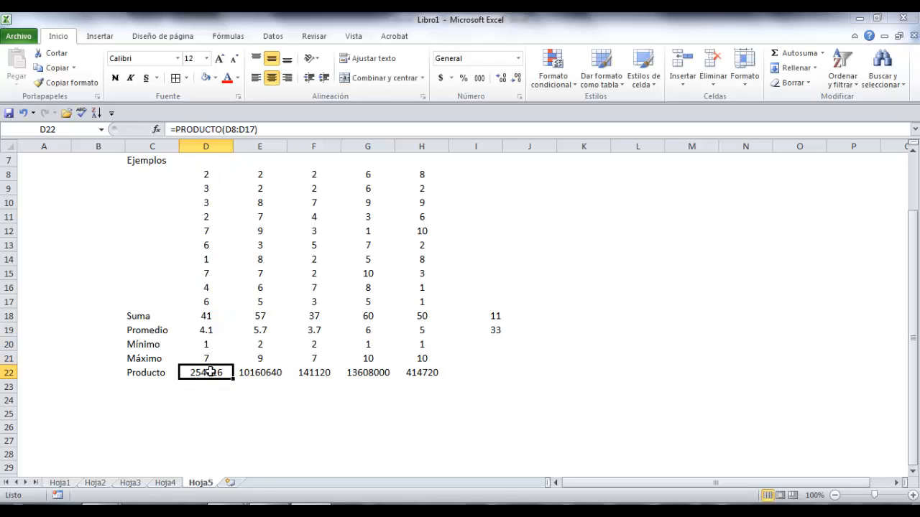
double_click(214, 371)
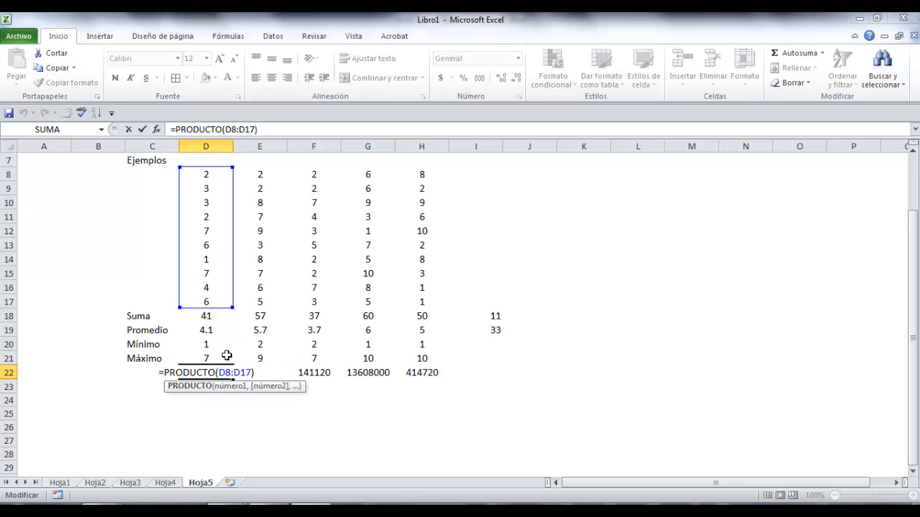
key(Escape)
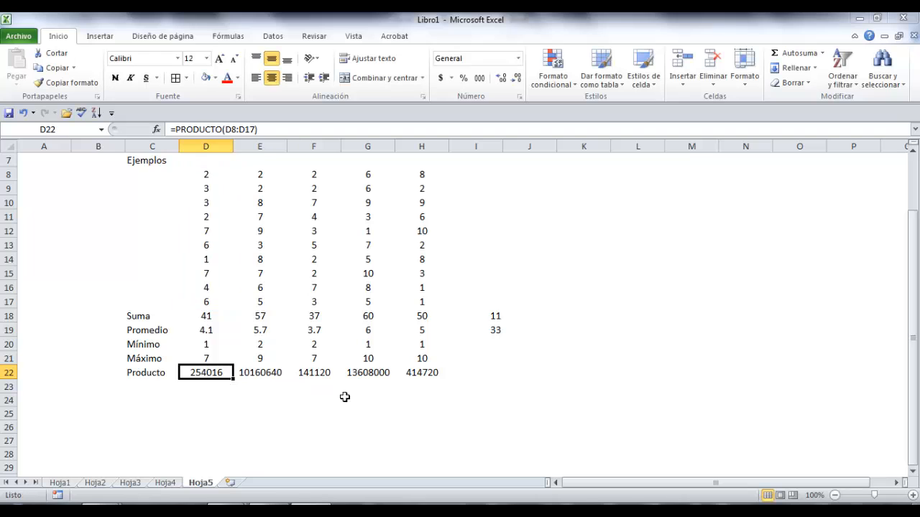
click(142, 317)
scroll(172, 339, up, 2)
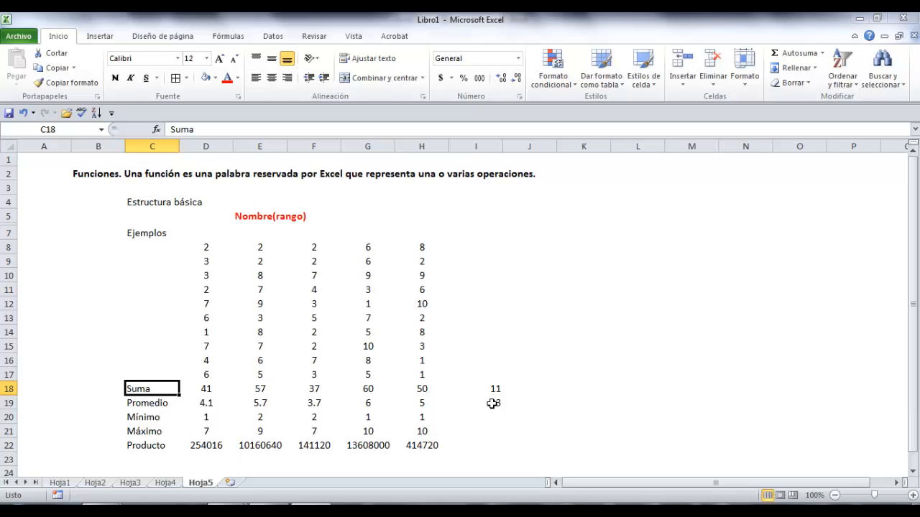
click(891, 511)
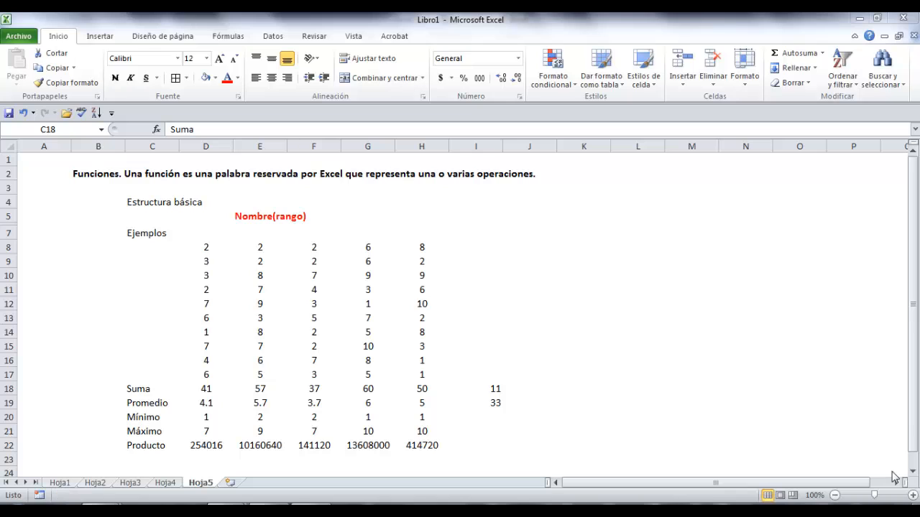